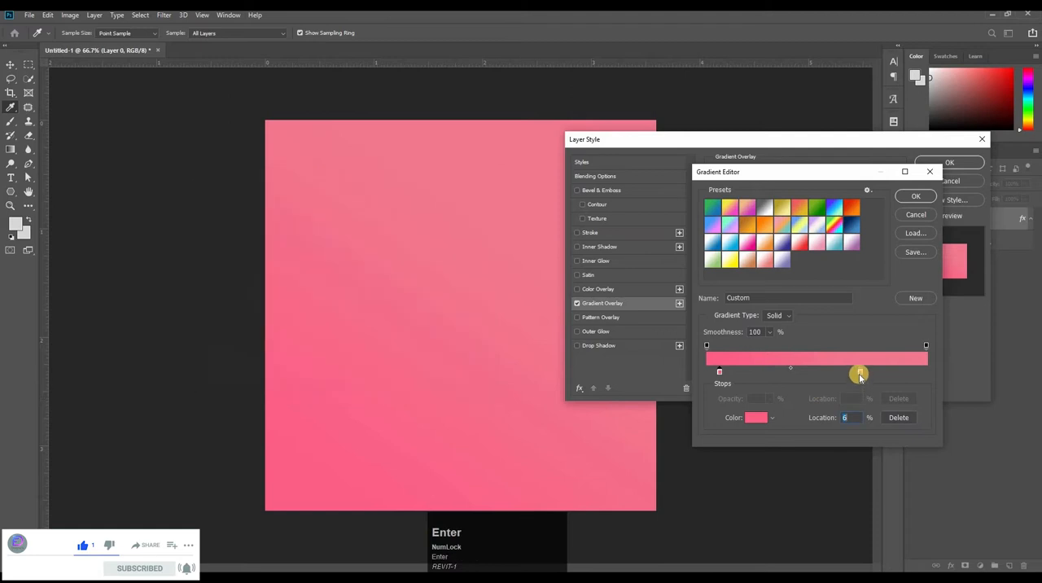
# Keep the gradient's 70% stop coloured f37990, apply the Gradient Overlay, and fully lock the background layer
pyautogui.click(860, 371)
pyautogui.click(753, 419)
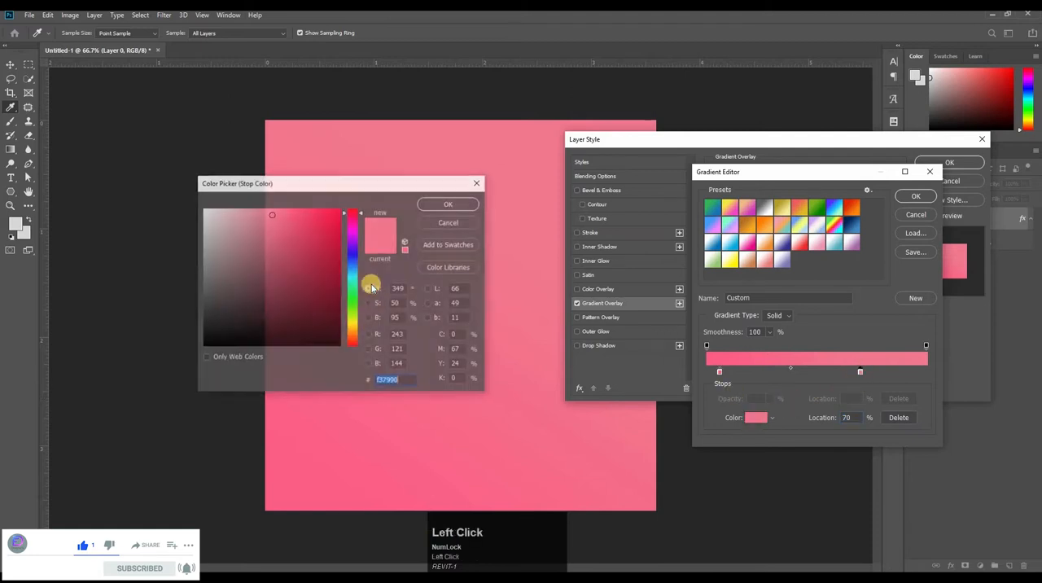
pyautogui.press('Return')
pyautogui.press('Return')
pyautogui.click(880, 193)
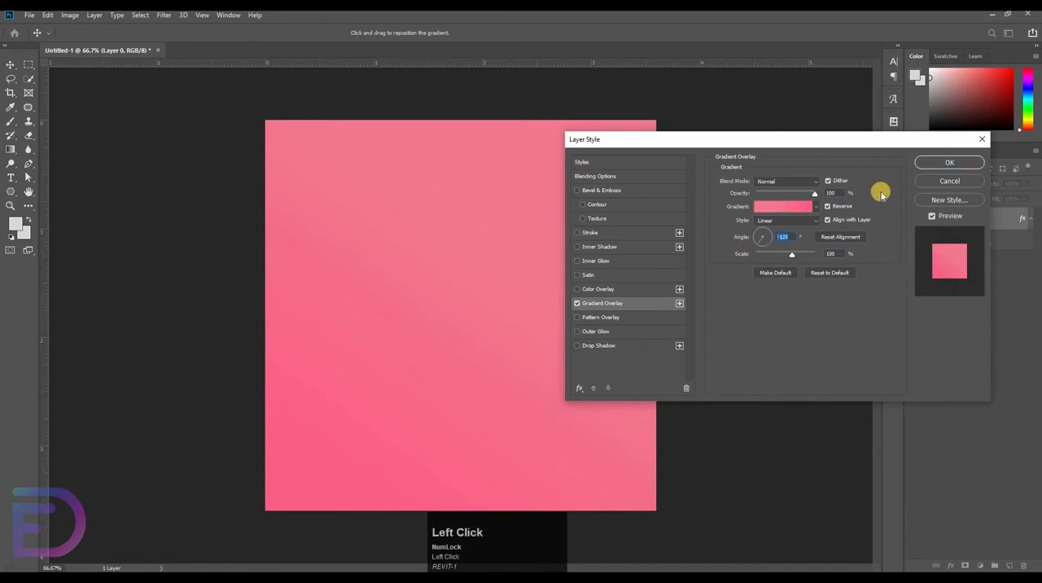
pyautogui.press('Return')
pyautogui.click(978, 198)
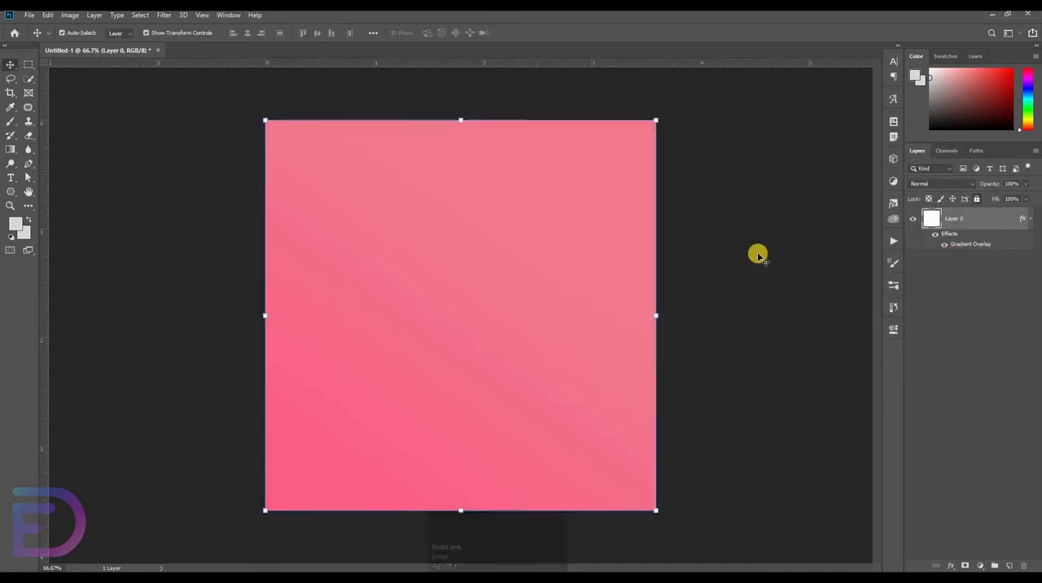
# Paste the copied snowflake group into the document and rename it Snowflake
pyautogui.hotkey('ctrl', 'v')
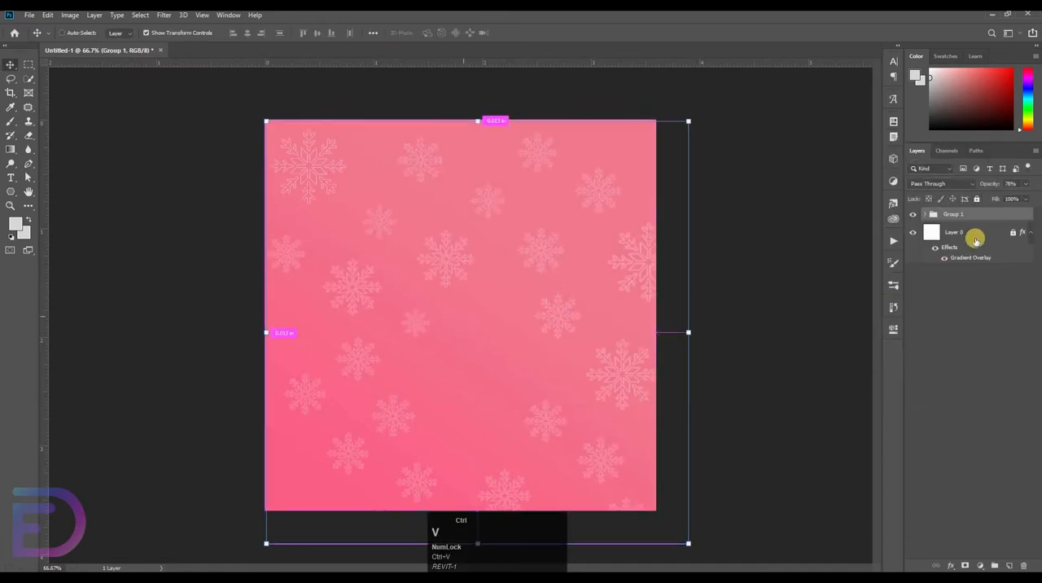
pyautogui.doubleClick(959, 212)
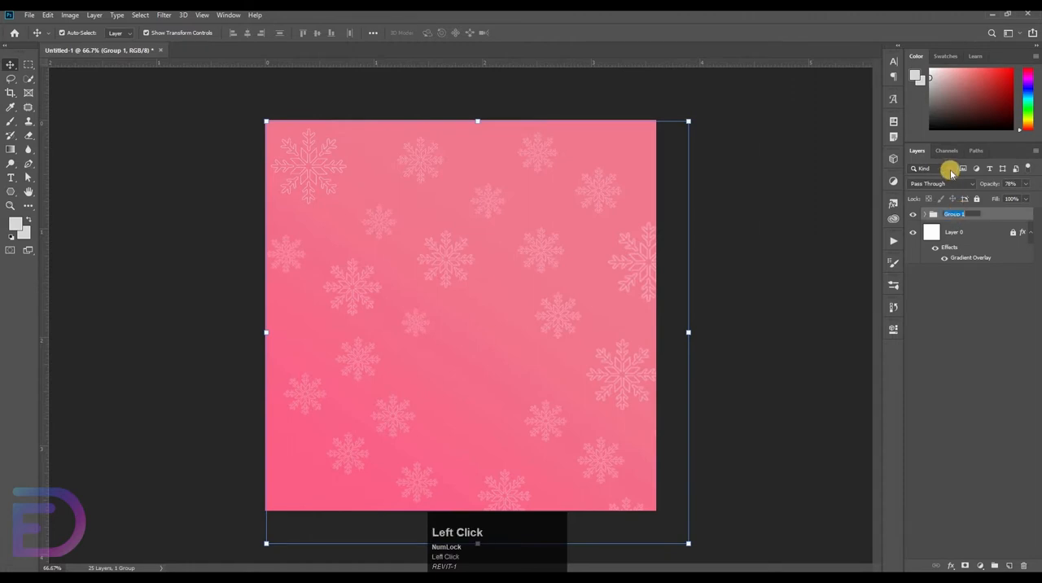
pyautogui.write('Snow')
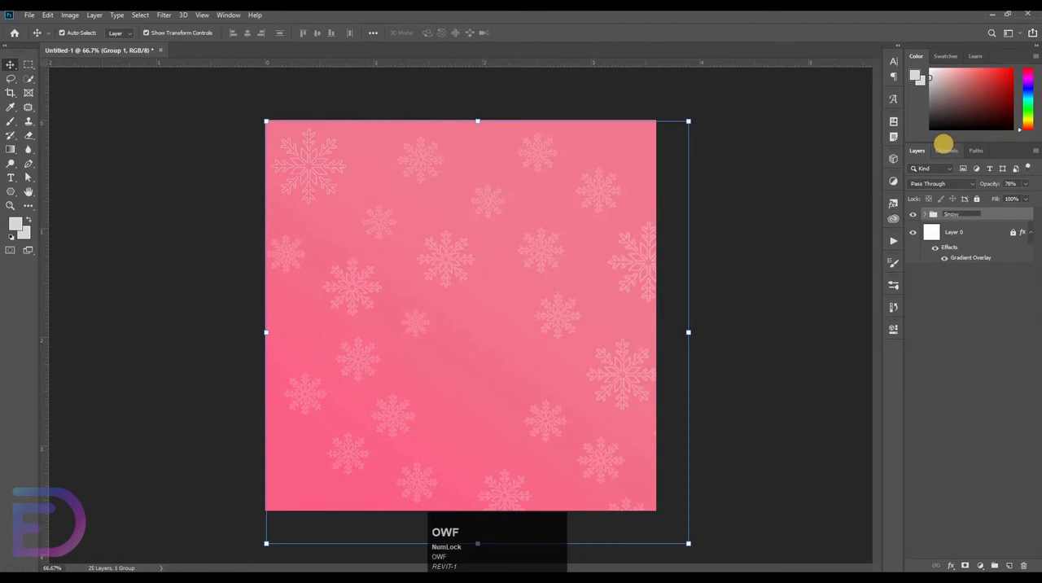
pyautogui.write('flake')
pyautogui.press('Return')
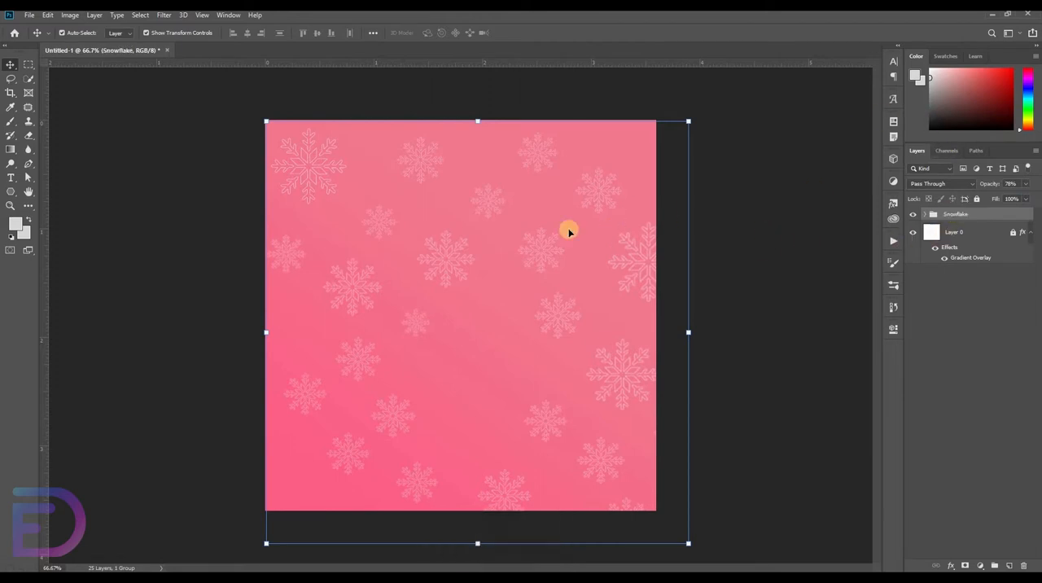
# Examine the individual snowflakes on the canvas and their stroked layers inside the Snowflake group
pyautogui.click(293, 167)
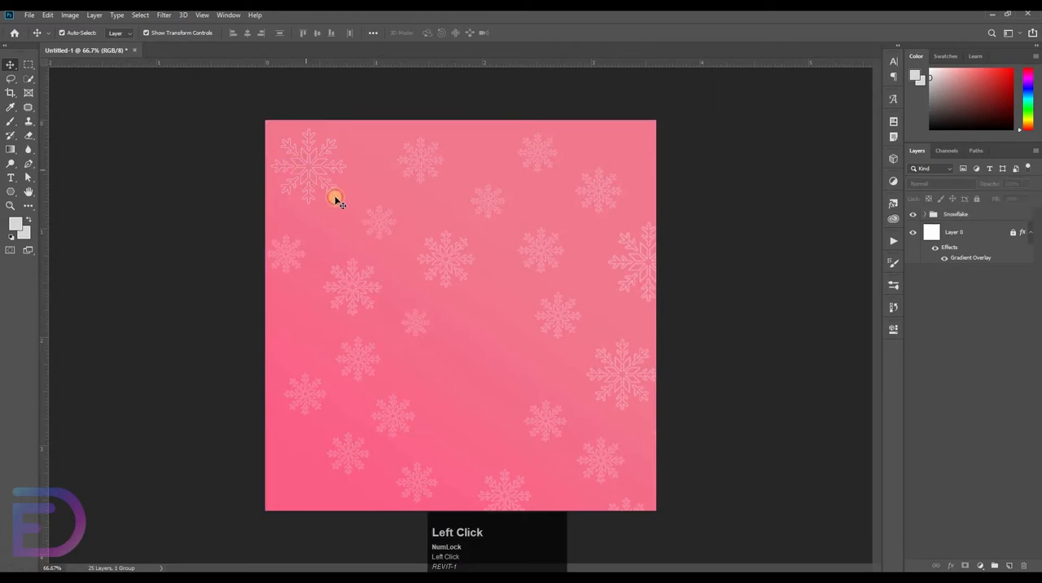
pyautogui.moveTo(381, 171); pyautogui.dragTo(379, 217)
pyautogui.moveTo(381, 263); pyautogui.dragTo(497, 311)
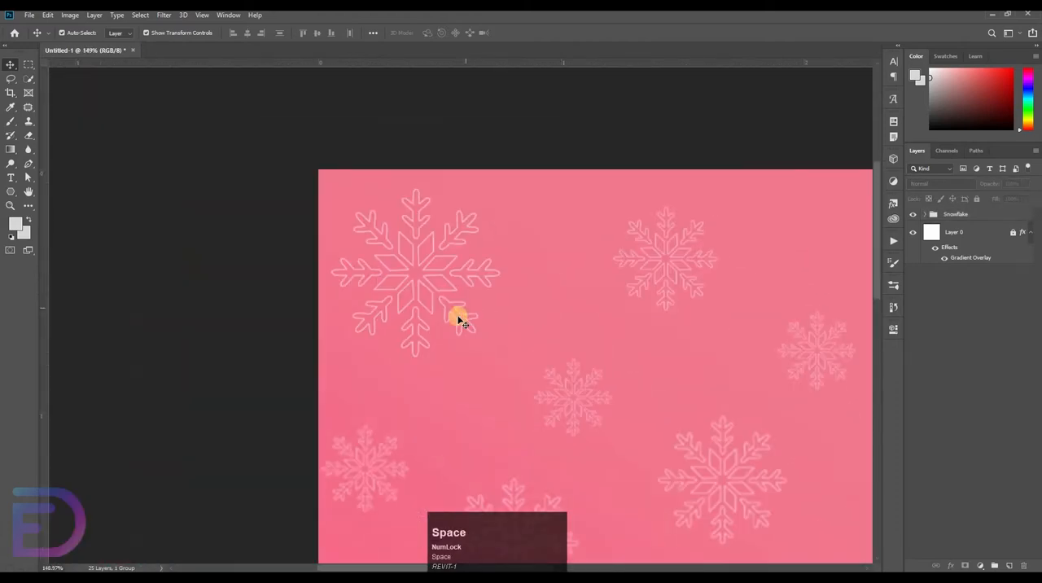
pyautogui.click(459, 307)
pyautogui.click(500, 237)
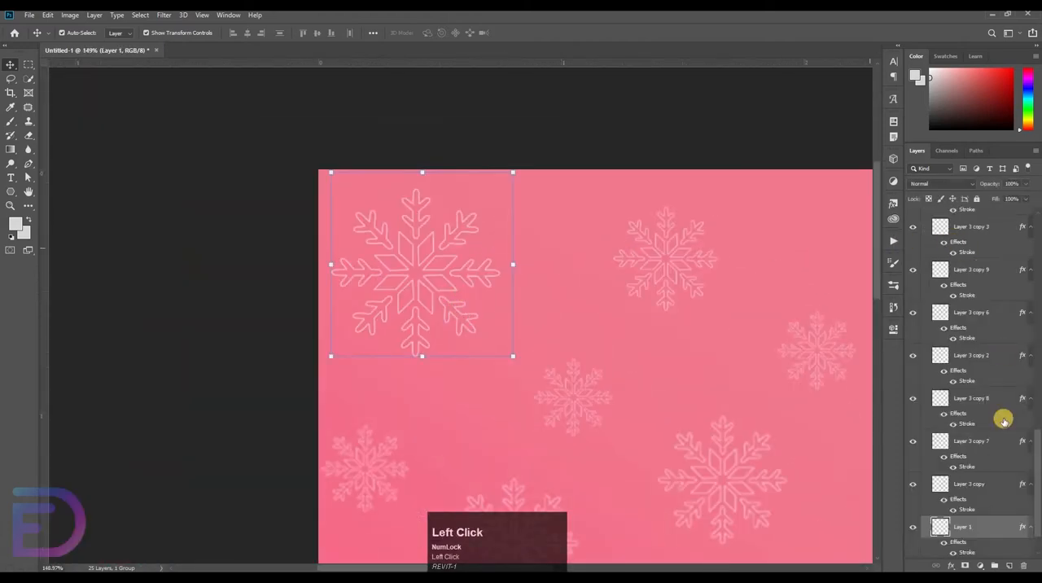
pyautogui.scroll(2, 972, 342)
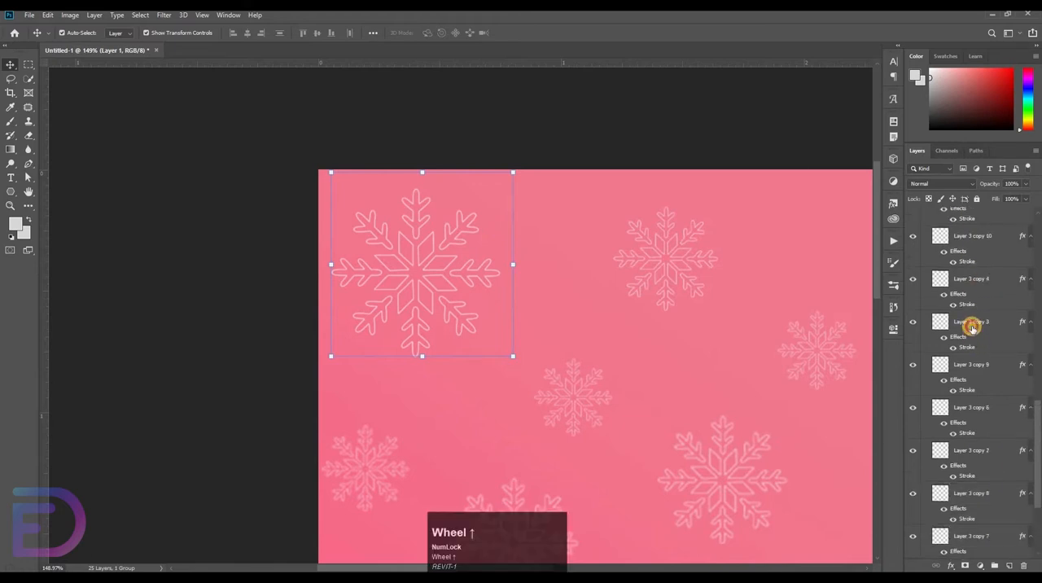
pyautogui.click(973, 325)
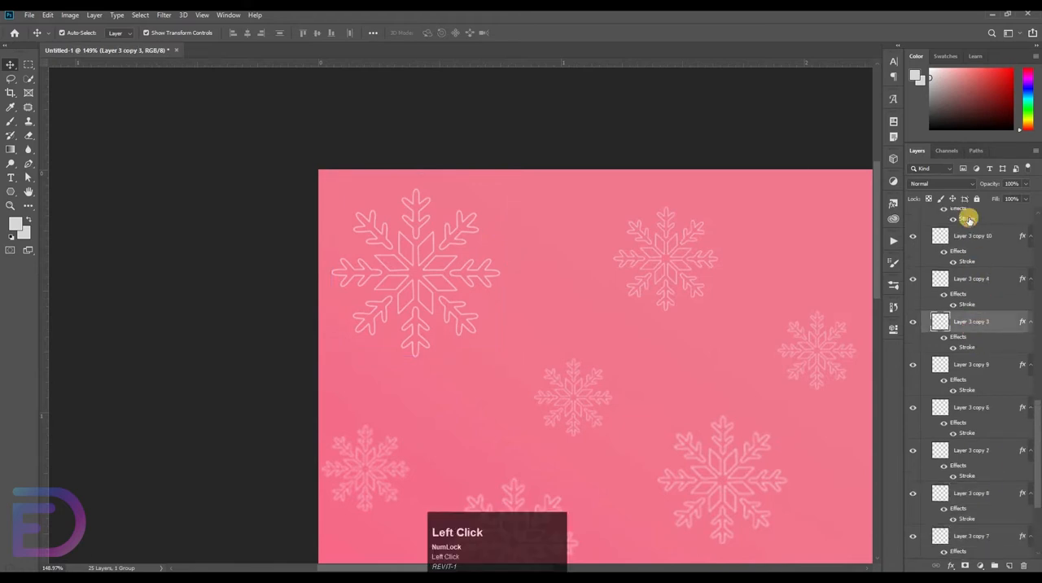
pyautogui.click(972, 279)
pyautogui.hotkey('ctrl', 'space')
pyautogui.moveTo(755, 163); pyautogui.dragTo(716, 188)
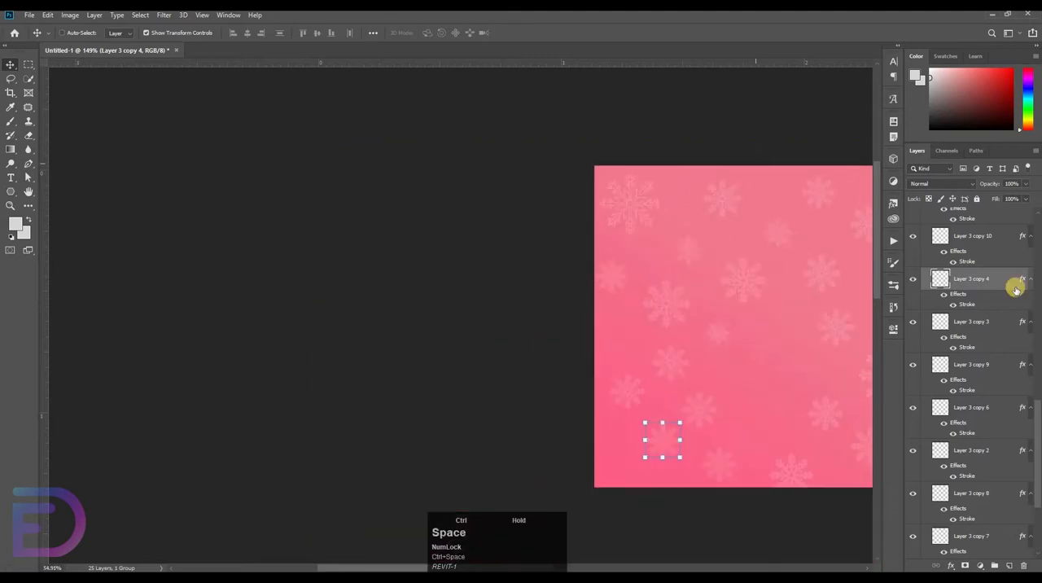
pyautogui.scroll(5, 1010, 269)
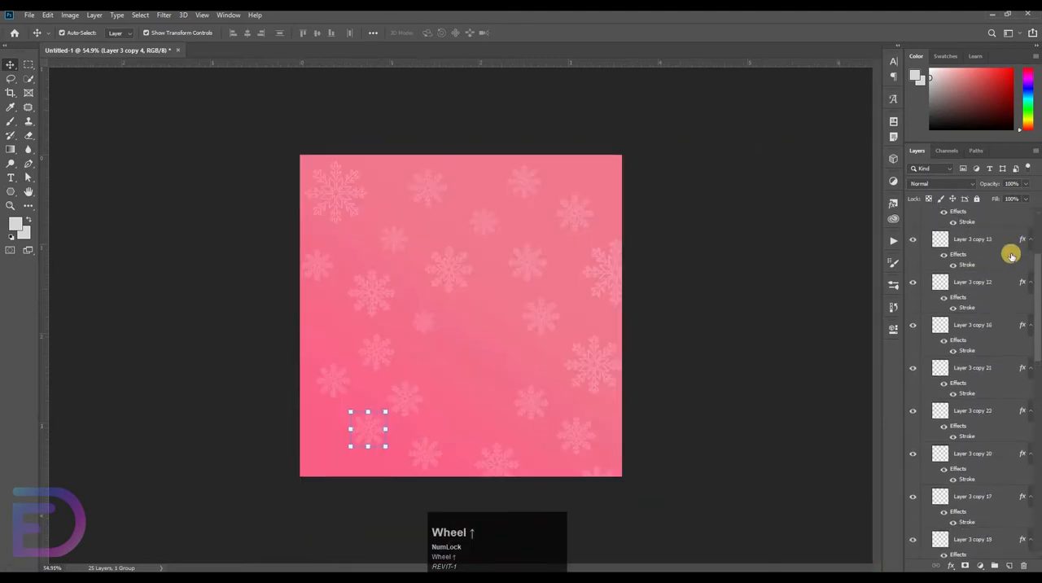
pyautogui.scroll(2, 1001, 256)
pyautogui.click(927, 214)
pyautogui.click(953, 215)
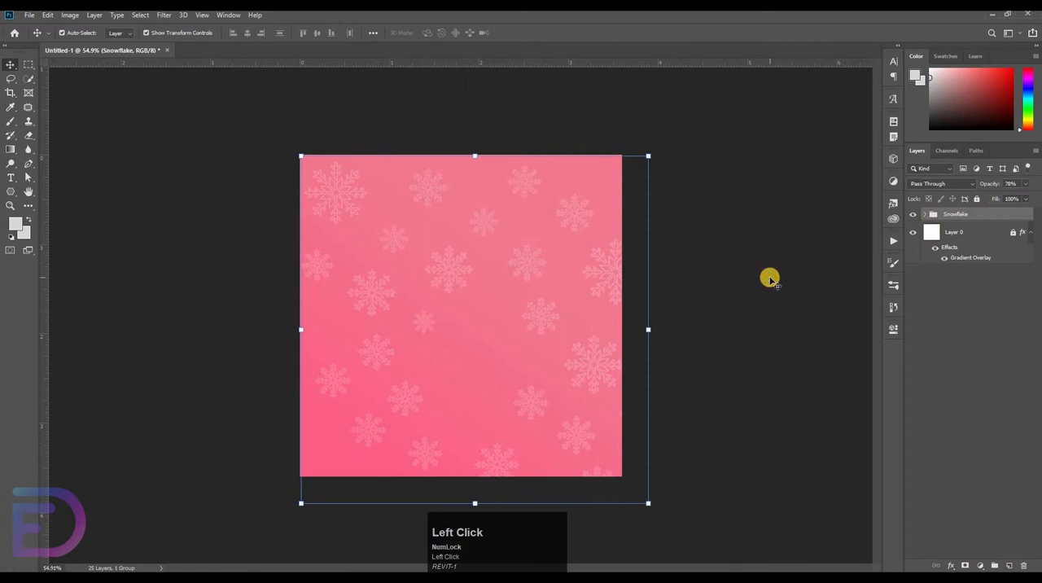
# Draw a small rounded three-sided shape, about 128 by 126 px, near the canvas's upper left with the Polygon tool
pyautogui.click(770, 279)
pyautogui.click(17, 192)
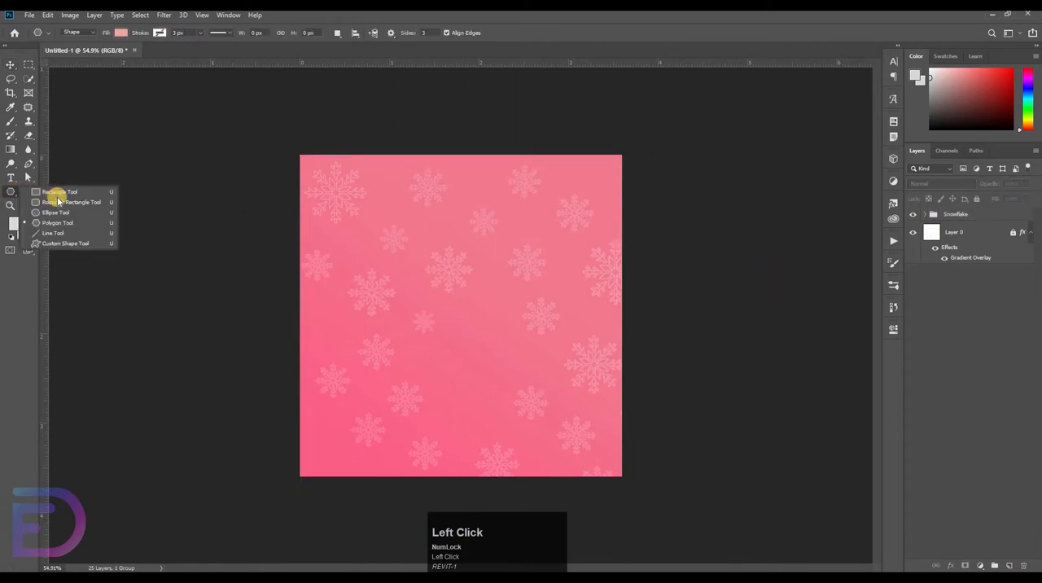
pyautogui.click(57, 222)
pyautogui.moveTo(399, 232); pyautogui.dragTo(412, 242)
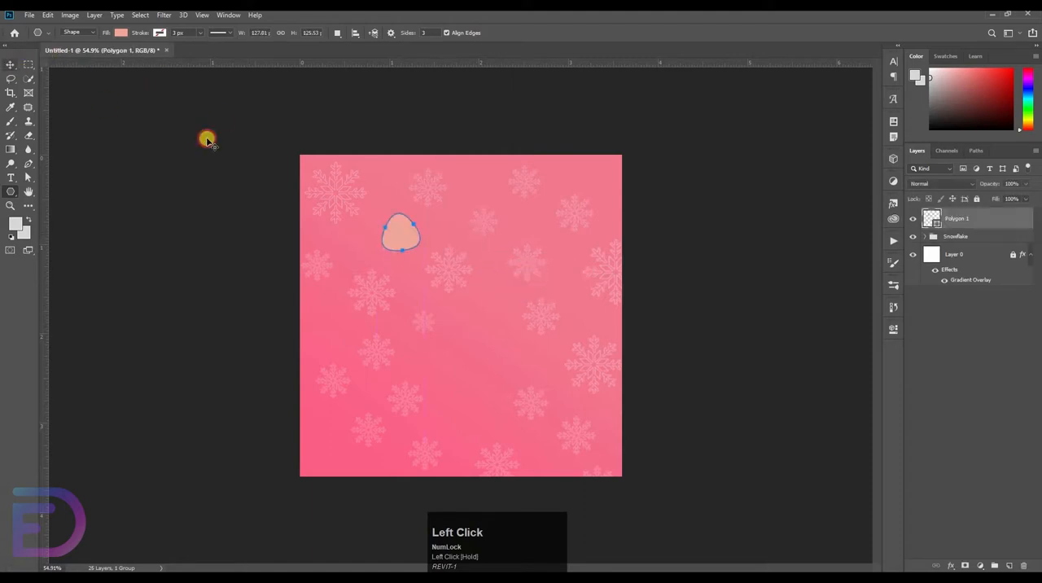
pyautogui.click(11, 65)
pyautogui.click(105, 118)
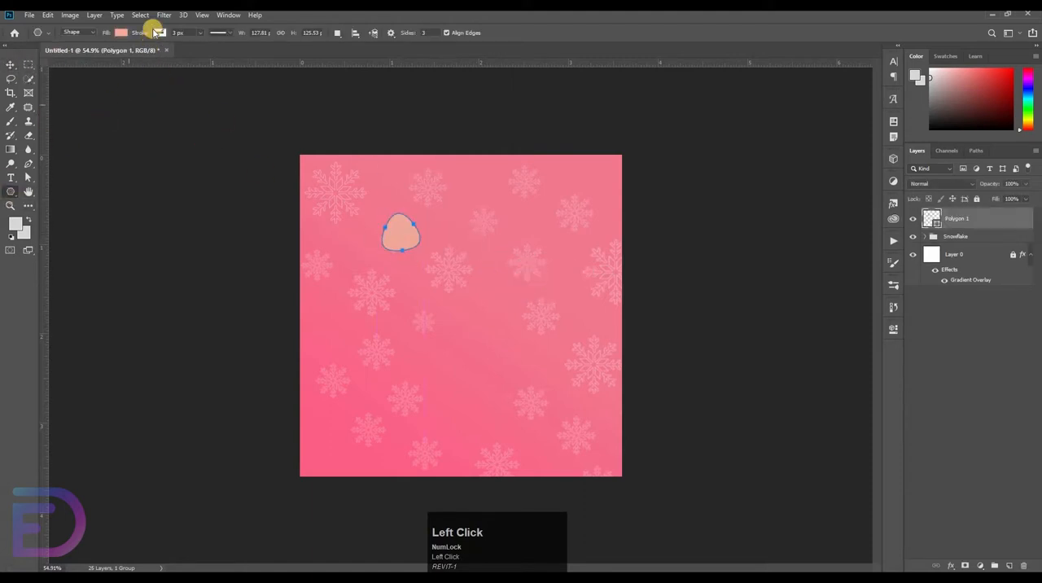
# Give the polygon a white stroke 7 px wide
pyautogui.click(151, 36)
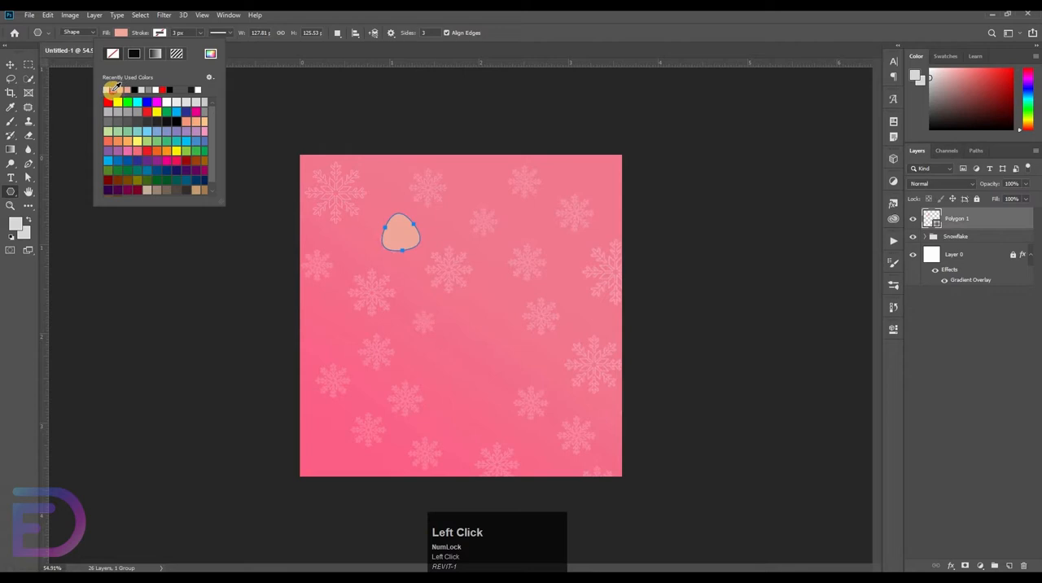
pyautogui.click(112, 90)
pyautogui.moveTo(183, 34)
pyautogui.mouseDown()
pyautogui.moveTo(156, 52)
pyautogui.moveTo(169, 64)
pyautogui.mouseUp()
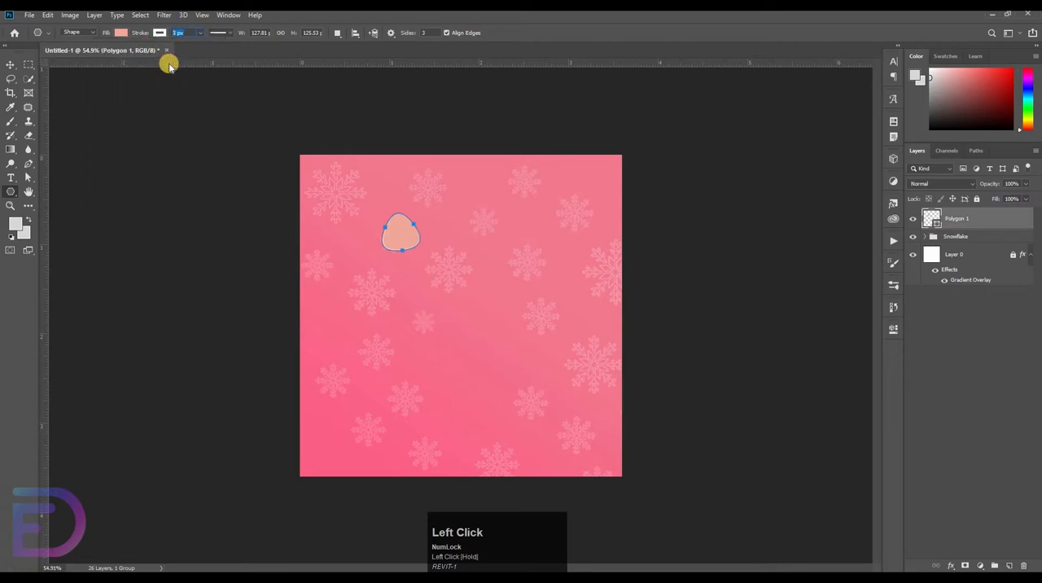
pyautogui.write('7')
pyautogui.press('Return')
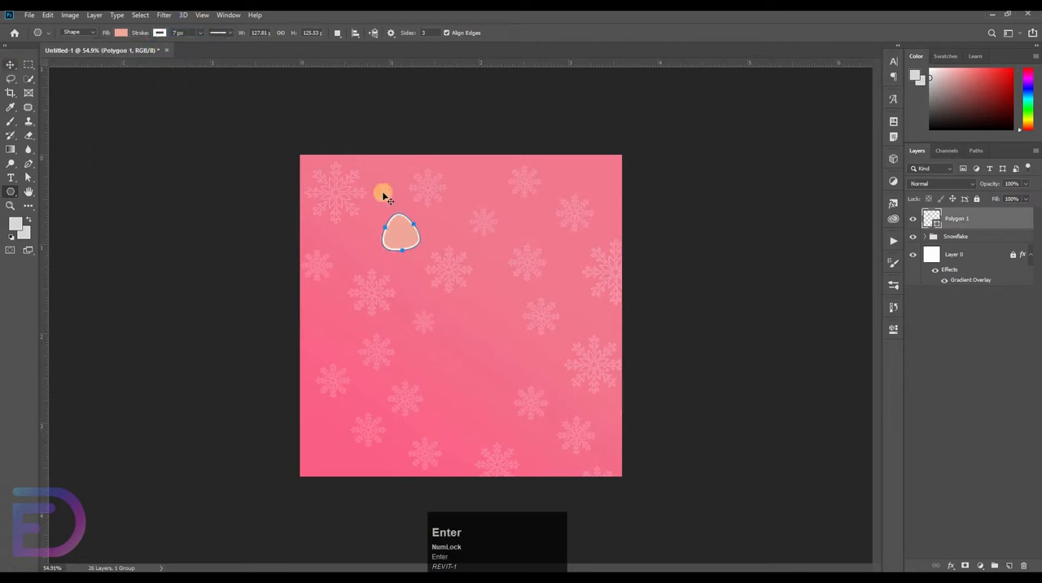
# Enlarge the polygon to about 459 by 462 px, rotate it slightly and place it near the canvas centre
pyautogui.moveTo(423, 211); pyautogui.dragTo(465, 168)
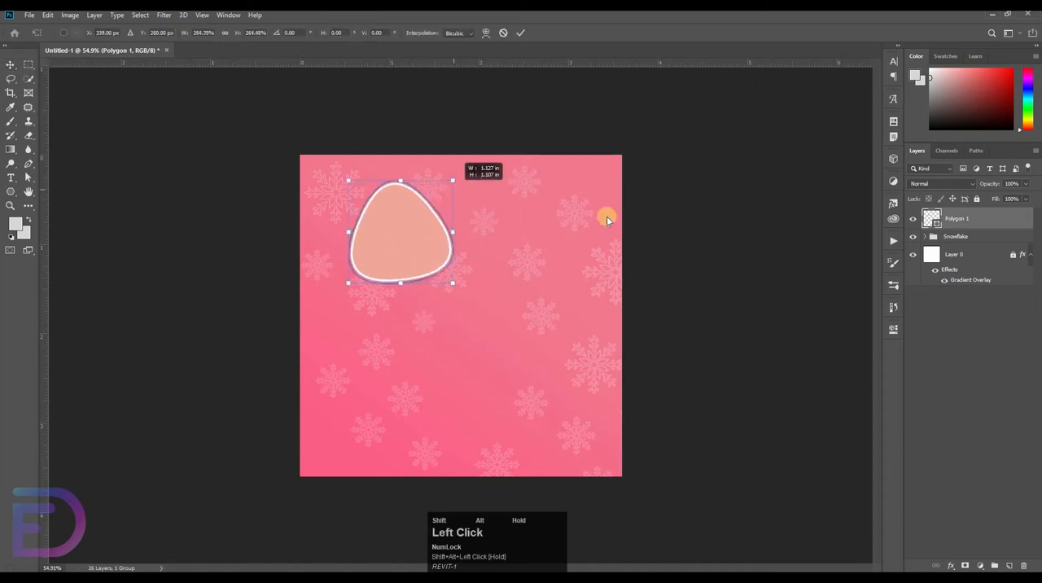
pyautogui.keyDown('ctrl'); pyautogui.click(577, 231); pyautogui.keyUp('ctrl')
pyautogui.moveTo(384, 233); pyautogui.dragTo(469, 345)
pyautogui.moveTo(556, 269); pyautogui.dragTo(610, 220)
# Duplicate the polygon layer twice in place
pyautogui.click(803, 284)
pyautogui.click(964, 221)
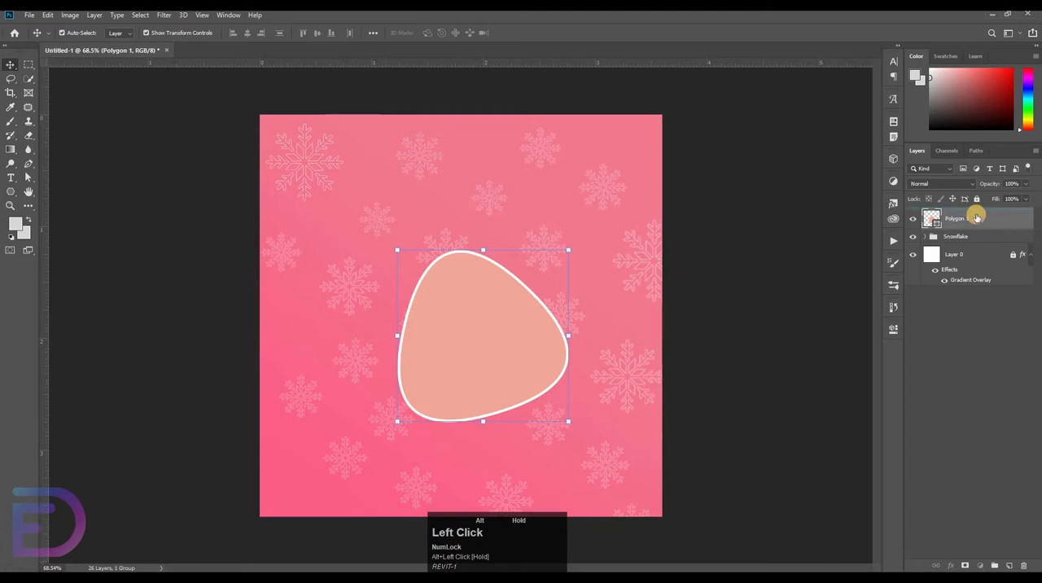
pyautogui.keyDown('alt'); pyautogui.moveTo(977, 218); pyautogui.dragTo(983, 230); pyautogui.keyUp('alt')
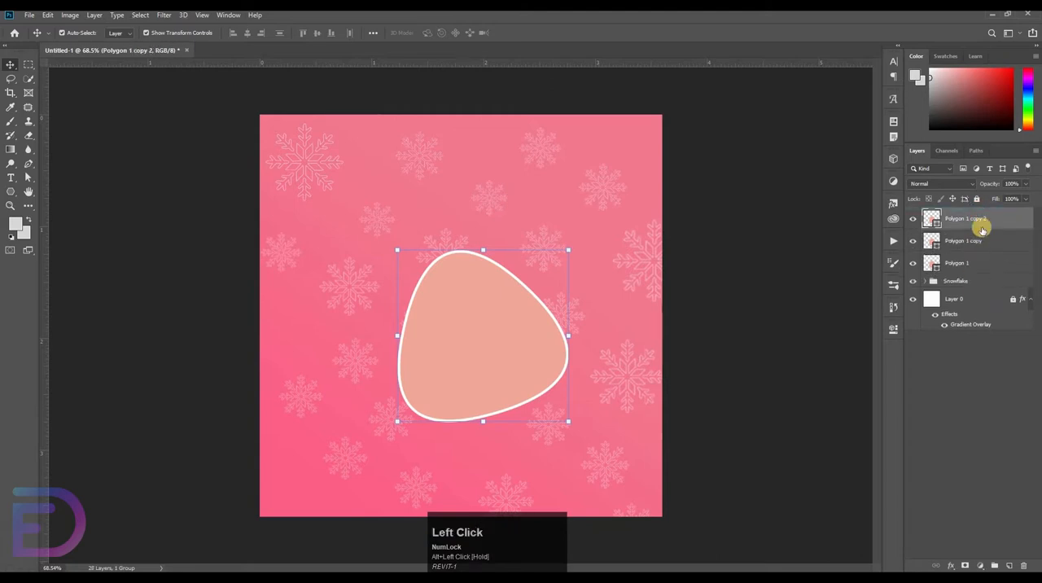
# Remove the fill from the Polygon 1 copy layer and change its stroke to the dotted style
pyautogui.click(973, 241)
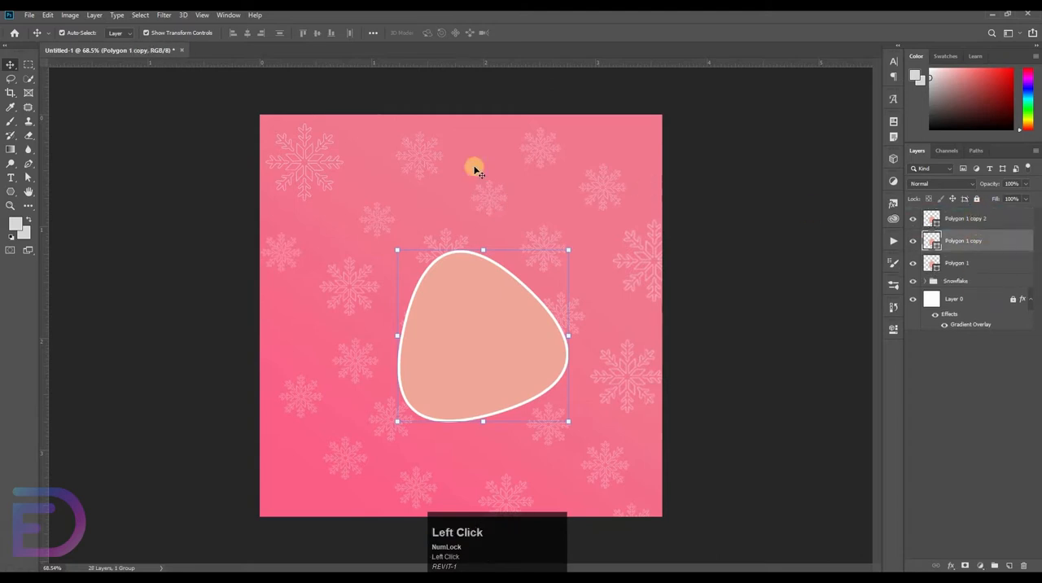
pyautogui.click(9, 196)
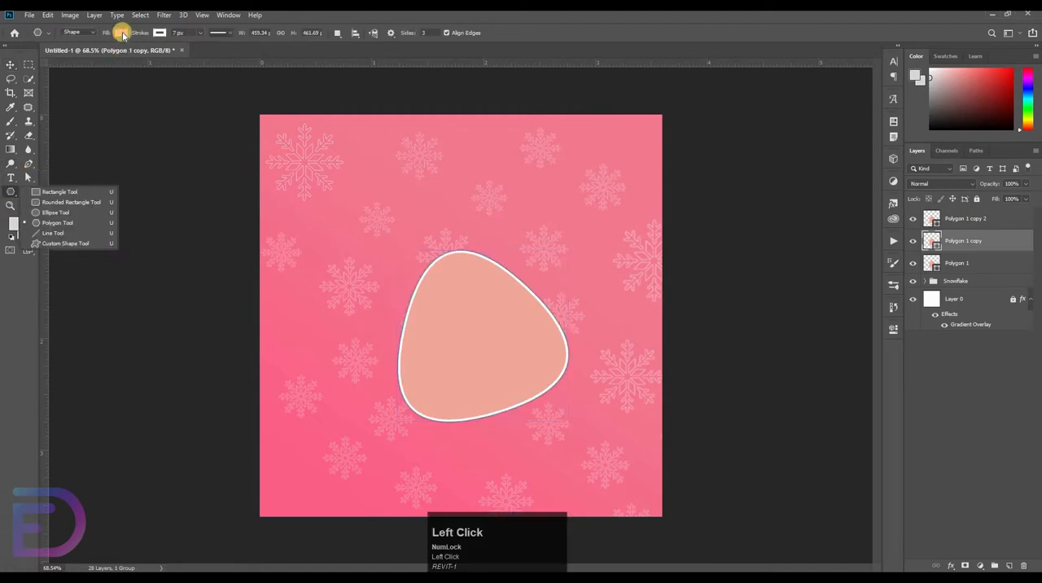
pyautogui.click(120, 33)
pyautogui.click(74, 53)
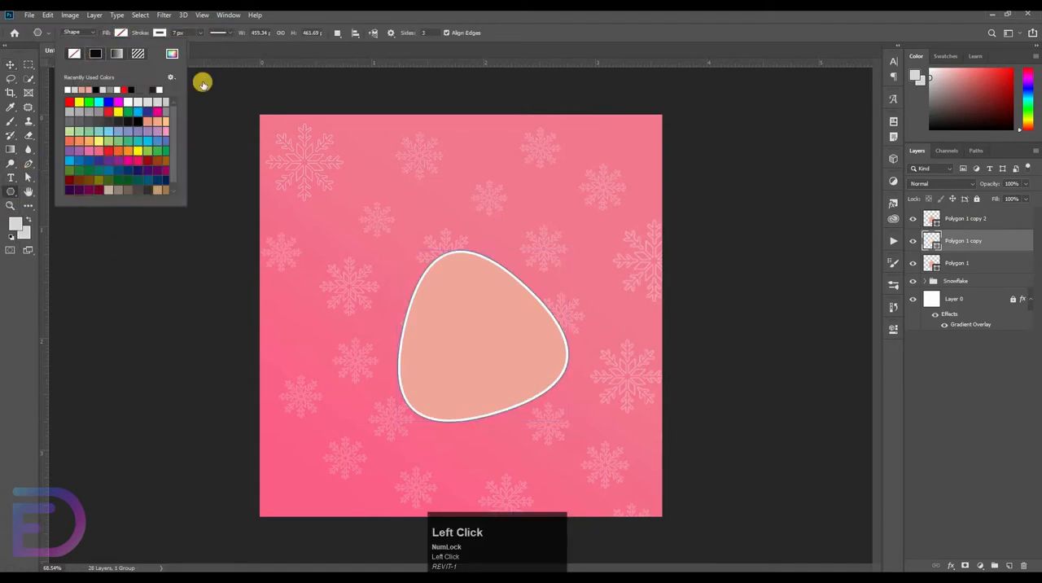
pyautogui.click(220, 33)
pyautogui.click(216, 99)
# Scale the dotted Polygon 1 copy up slightly about its centre so it rings the filled polygon
pyautogui.hotkey('ctrl', 't')
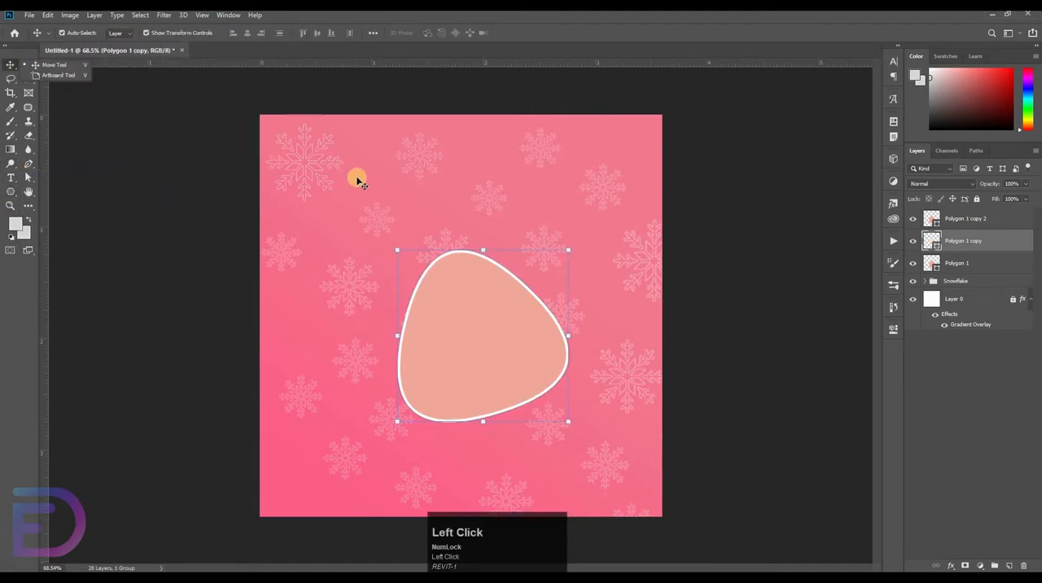
pyautogui.moveTo(569, 245); pyautogui.dragTo(612, 243)
pyautogui.click(931, 282)
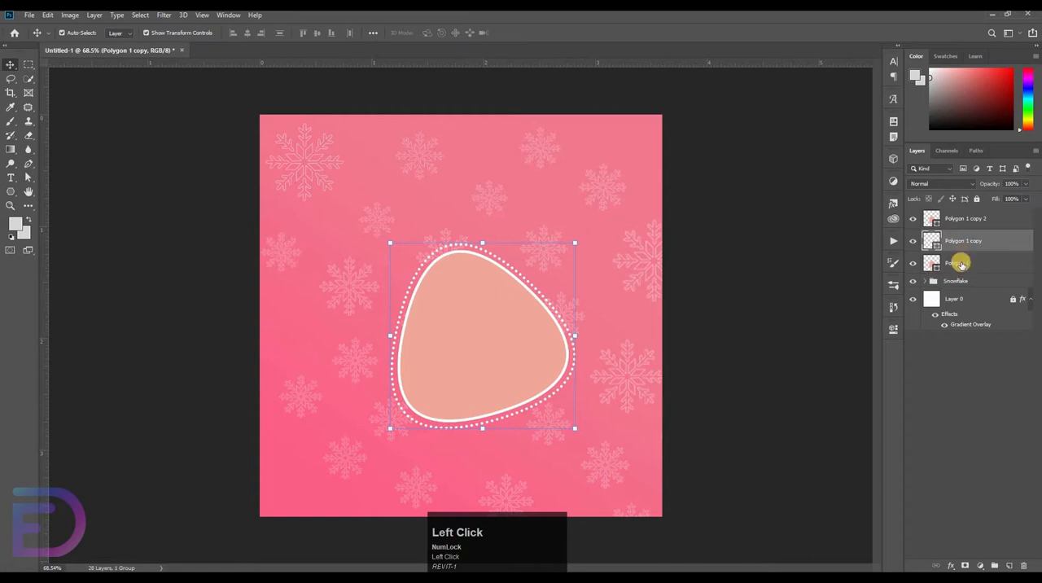
# Remove the fill from the Polygon 1 layer and change its stroke to the dotted style
pyautogui.click(959, 265)
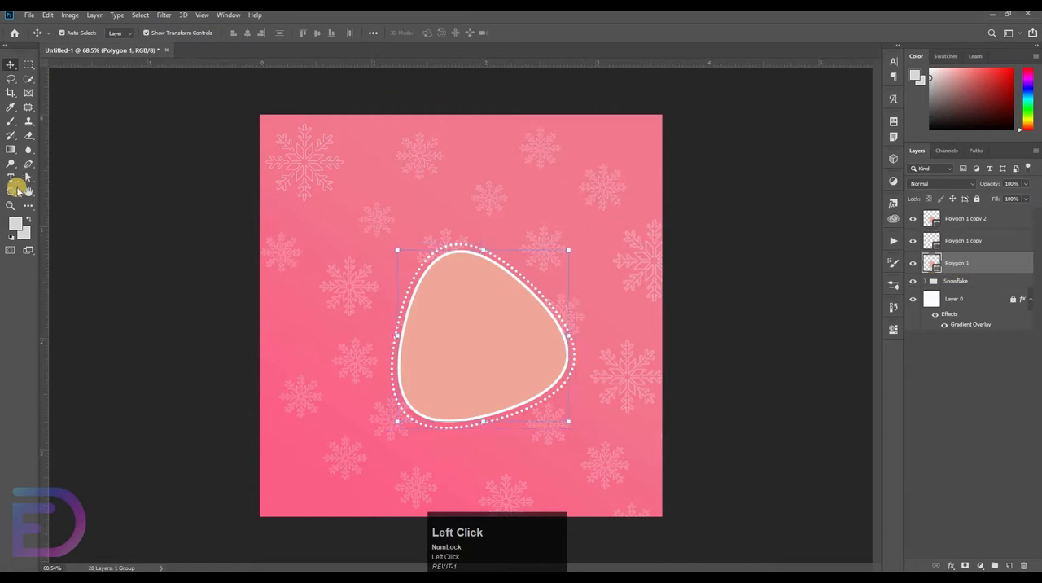
pyautogui.click(11, 191)
pyautogui.click(121, 32)
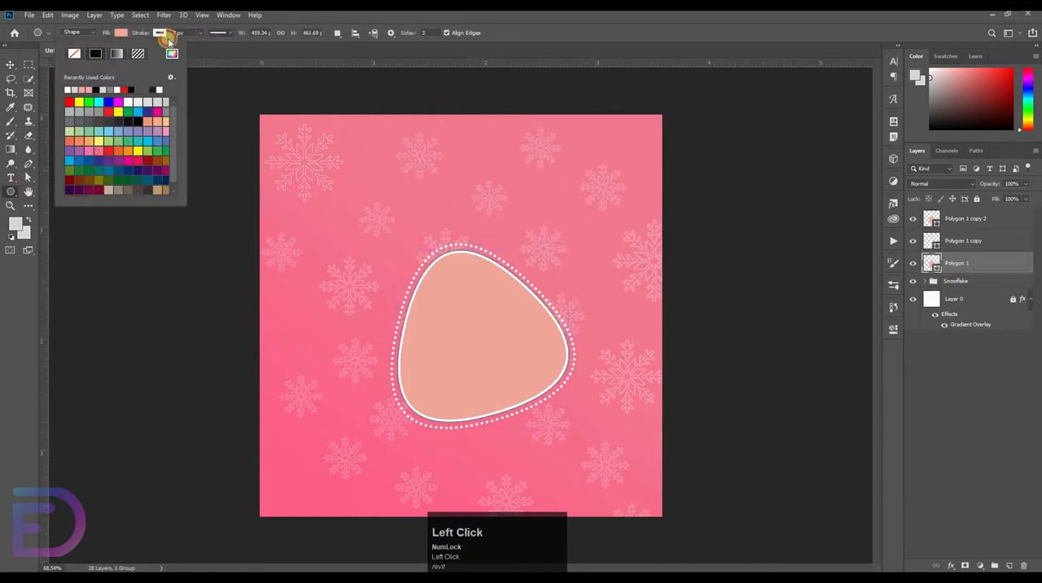
pyautogui.click(223, 34)
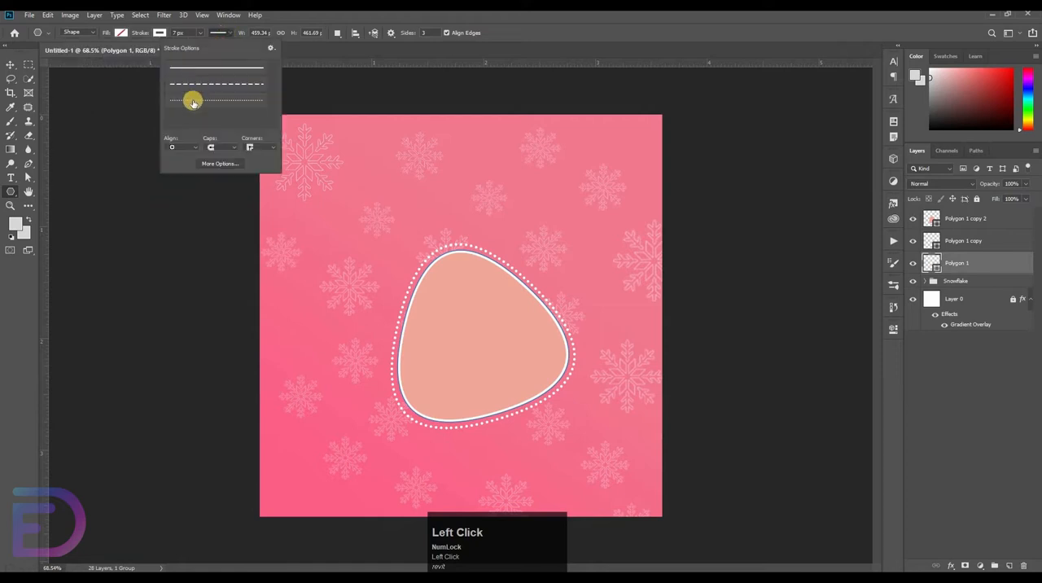
pyautogui.click(193, 102)
# Scale the Polygon 1 outline to about 114.5% around its centre, forming a second dotted ring outside the first
pyautogui.hotkey('ctrl', 't')
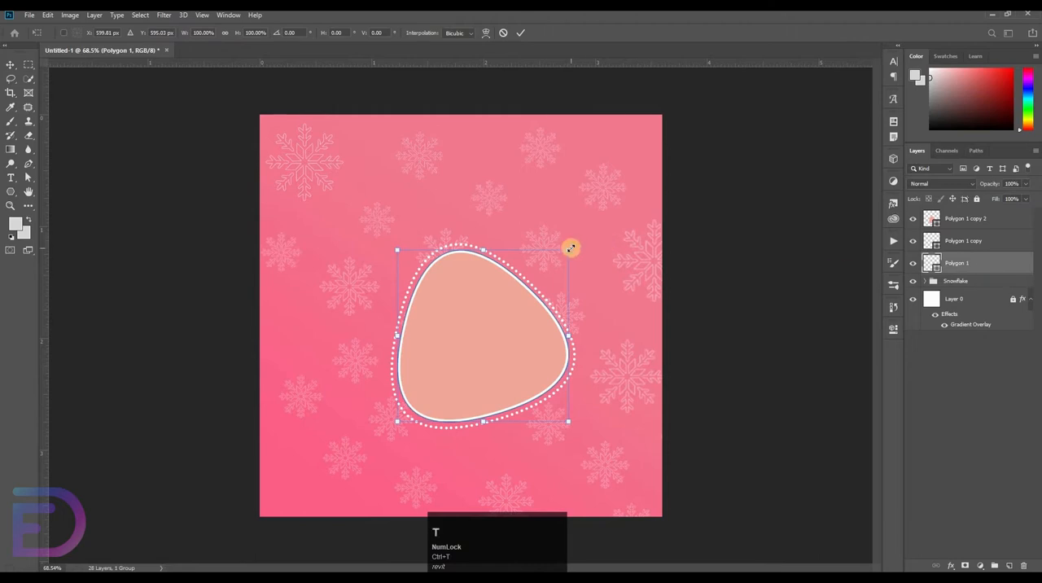
pyautogui.moveTo(574, 240); pyautogui.dragTo(581, 233)
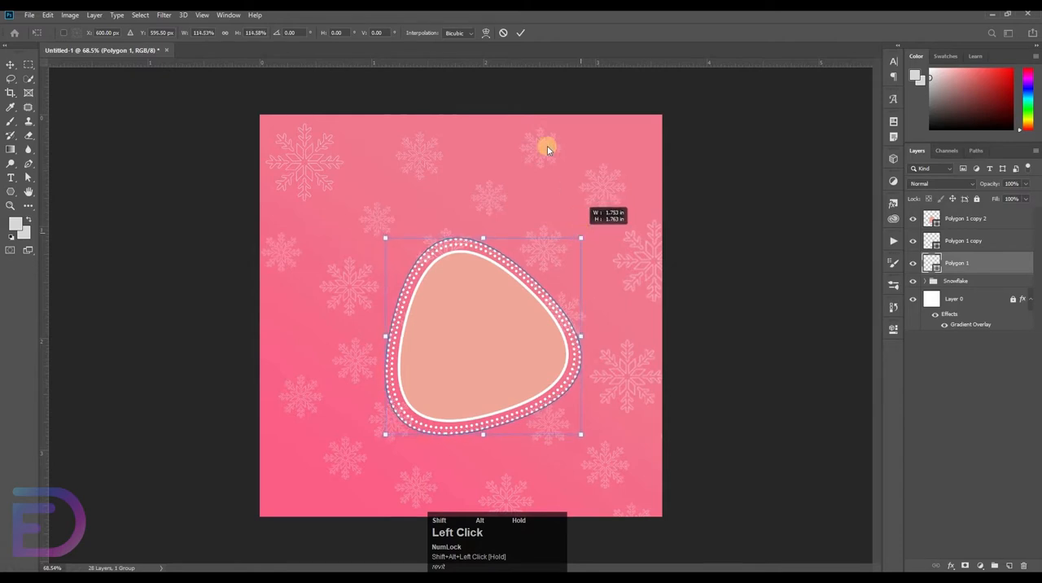
pyautogui.click(522, 40)
pyautogui.click(442, 306)
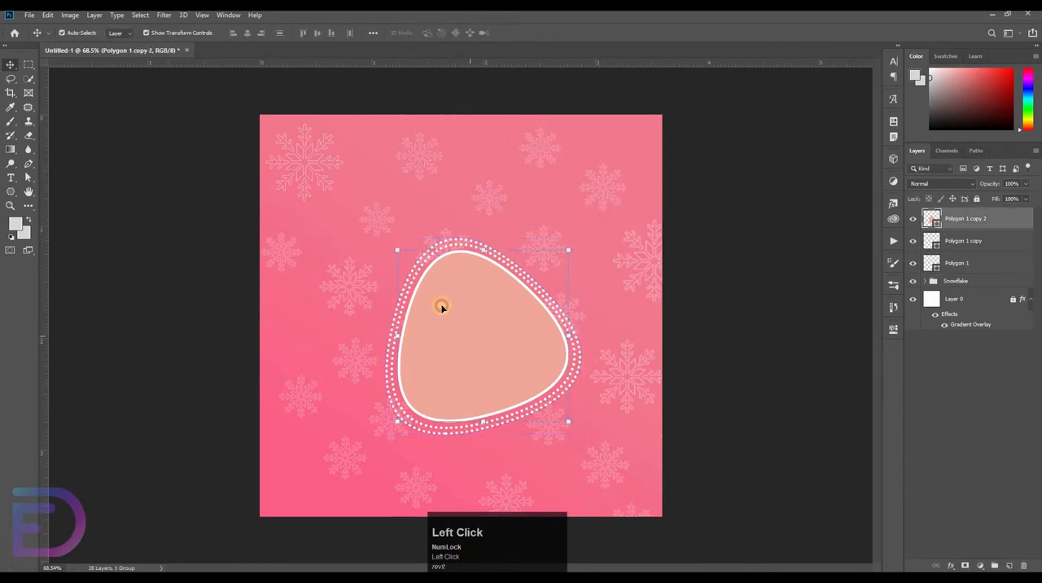
# Set the stroke width of the filled central polygon to 6 px
pyautogui.press('u')
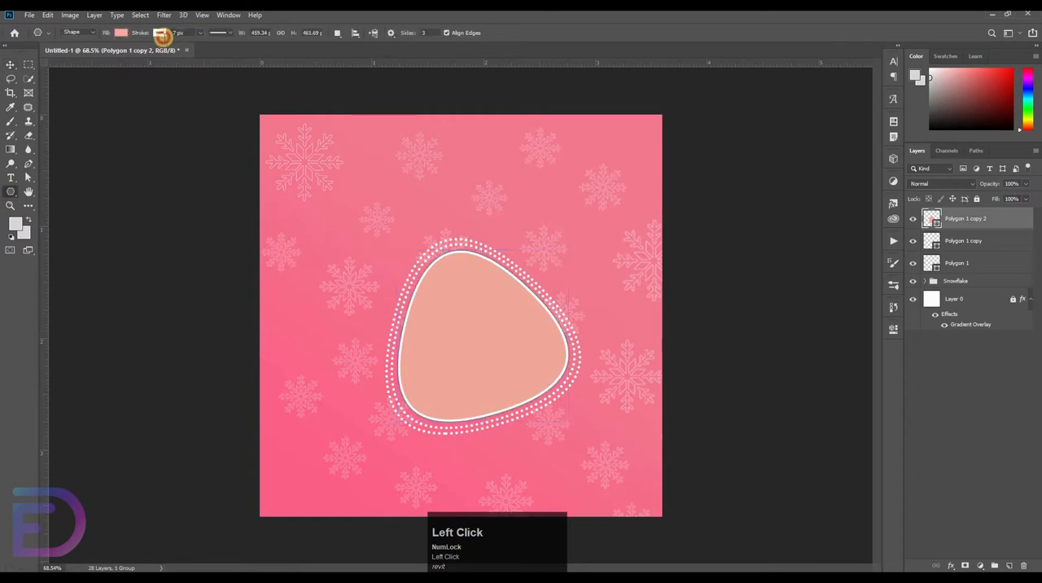
pyautogui.click(162, 34)
pyautogui.press('Down')
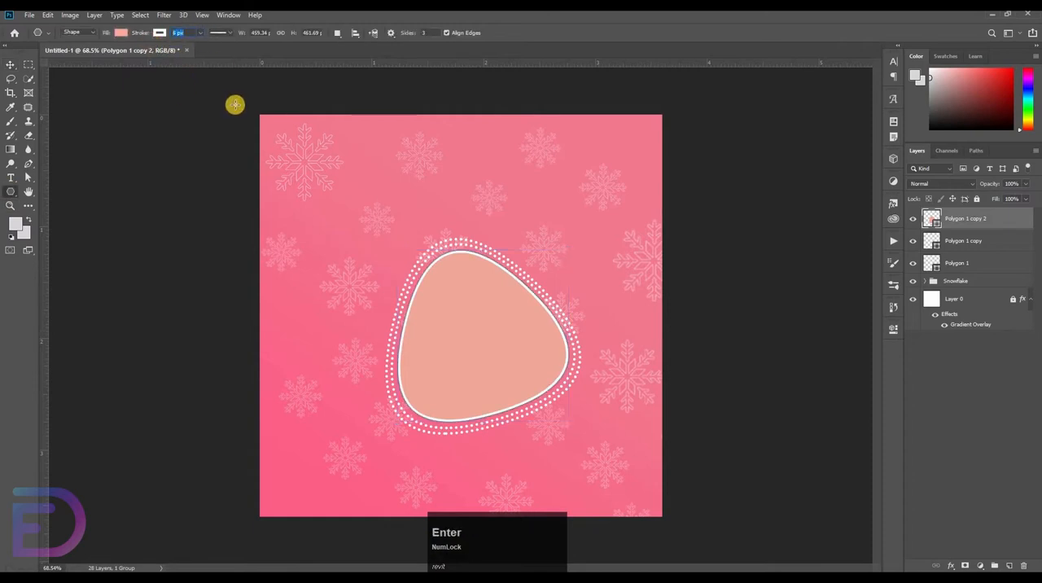
pyautogui.press('Return')
pyautogui.click(11, 64)
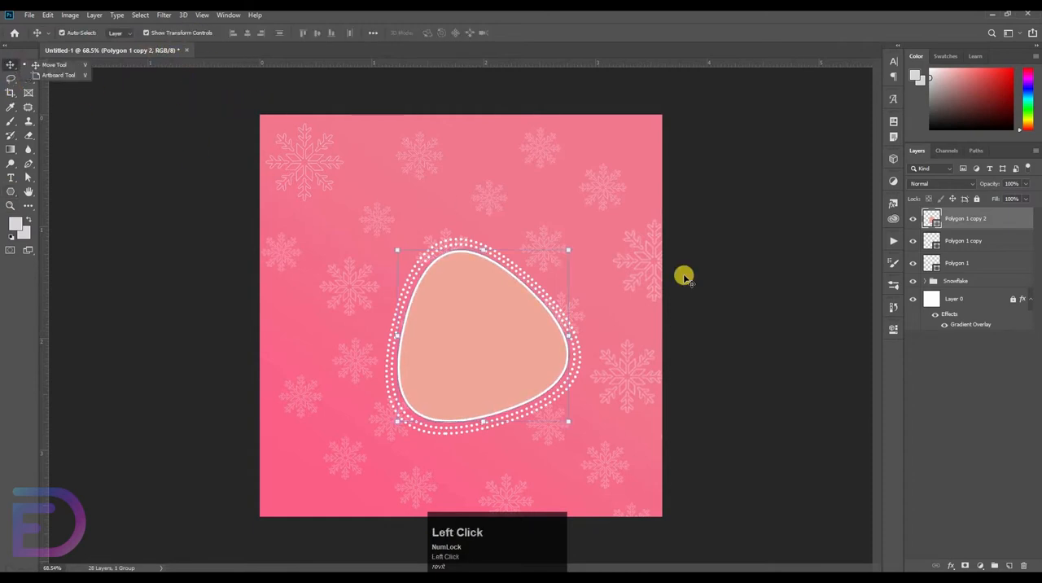
# Nudge the filled polygon and both dotted outlines together slightly down the canvas
pyautogui.keyDown('shift'); pyautogui.click(958, 264); pyautogui.keyUp('shift')
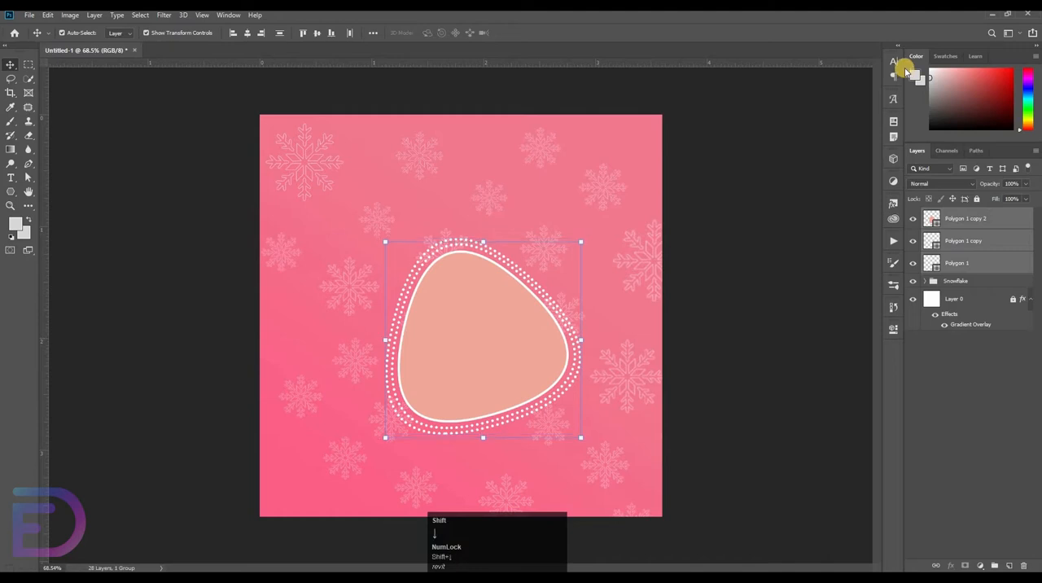
pyautogui.hotkey('shift', 'Down')
pyautogui.hotkey('shift', 'Down')
pyautogui.click(767, 288)
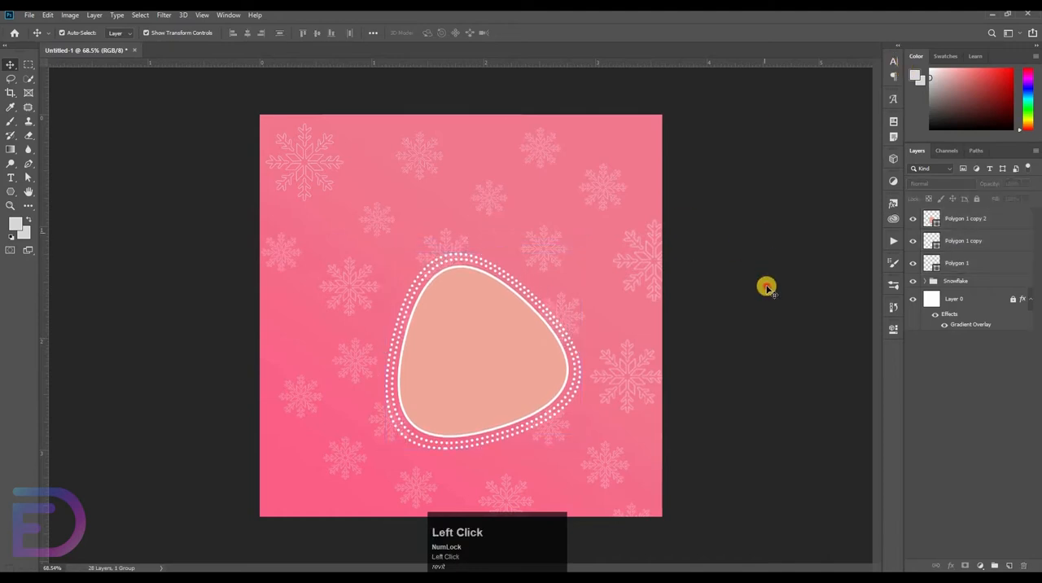
# Duplicate the filled polygon into the canvas's lower-left corner, partly off the edge, and scale the copy to about 75%
pyautogui.click(492, 357)
pyautogui.moveTo(463, 332); pyautogui.dragTo(335, 456)
pyautogui.moveTo(290, 517); pyautogui.dragTo(310, 498)
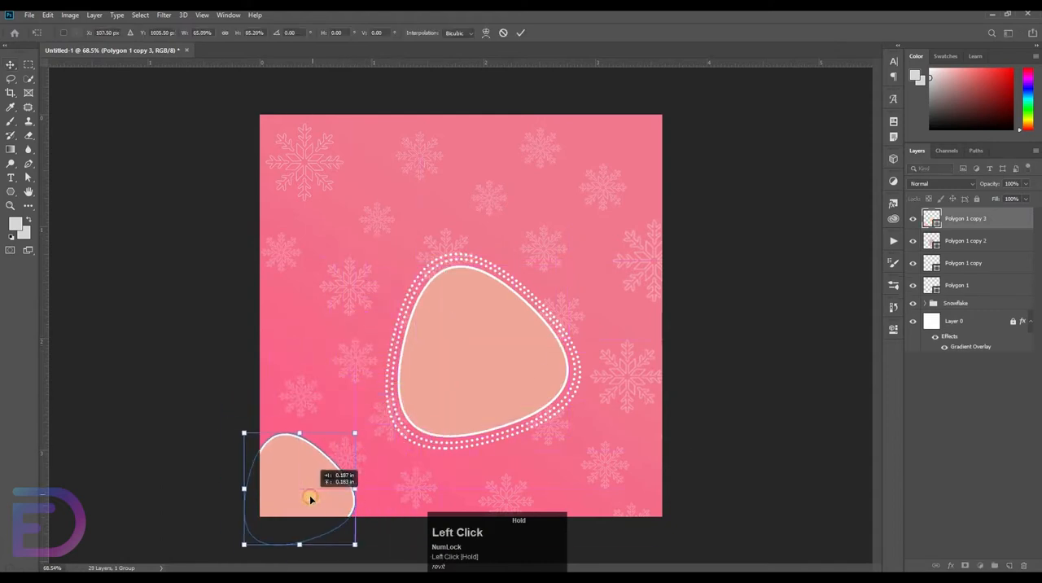
pyautogui.moveTo(363, 425)
pyautogui.mouseDown()
pyautogui.moveTo(377, 414)
pyautogui.moveTo(379, 434)
pyautogui.mouseUp()
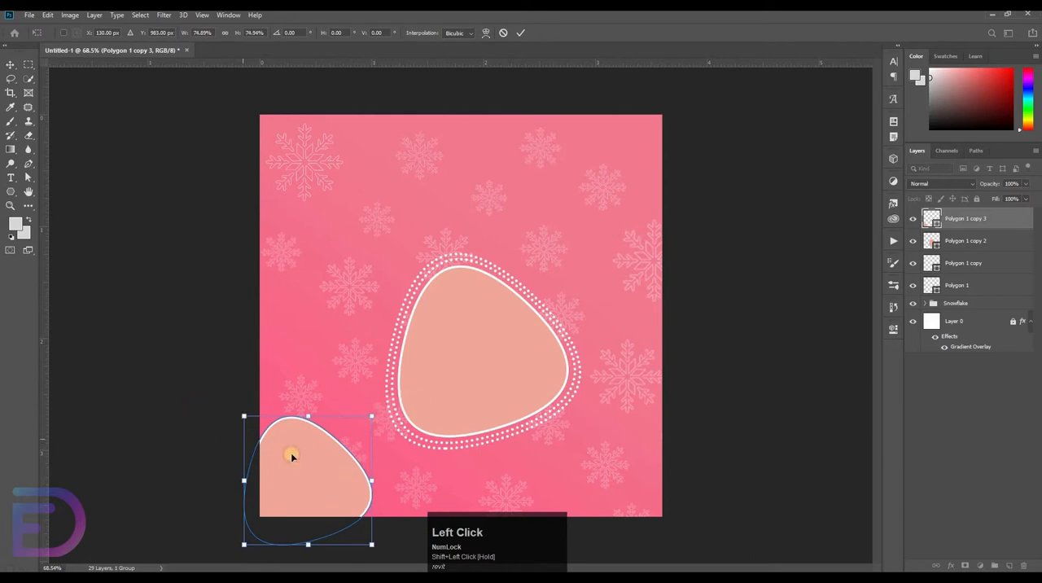
pyautogui.click(131, 402)
# Duplicate the corner polygon into the upper-right corner of the canvas, rotate it 165° and let it extend past the edges
pyautogui.moveTo(323, 473); pyautogui.dragTo(605, 167)
pyautogui.hotkey('ctrl', 't')
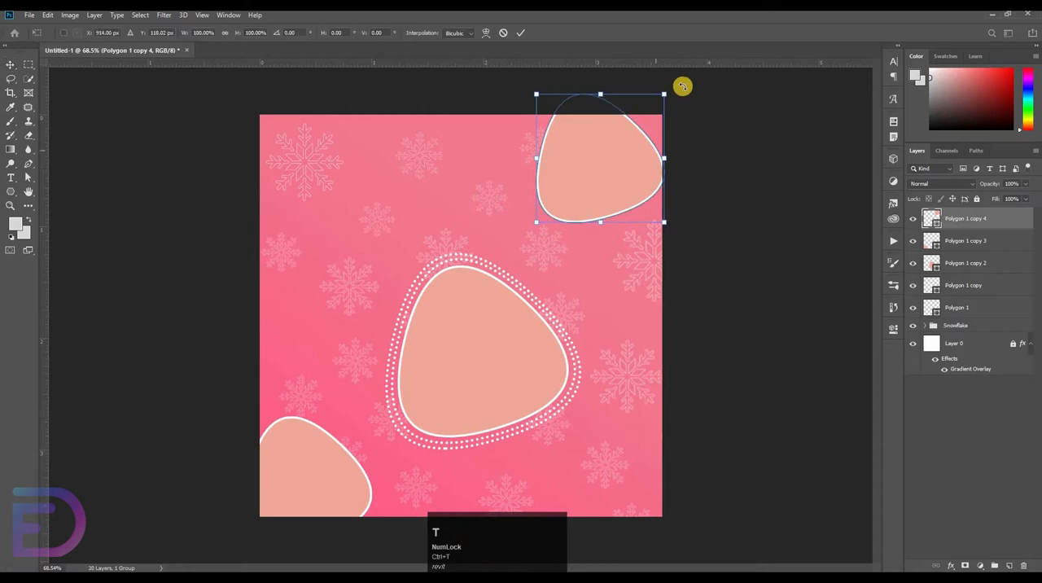
pyautogui.moveTo(697, 207); pyautogui.dragTo(511, 302)
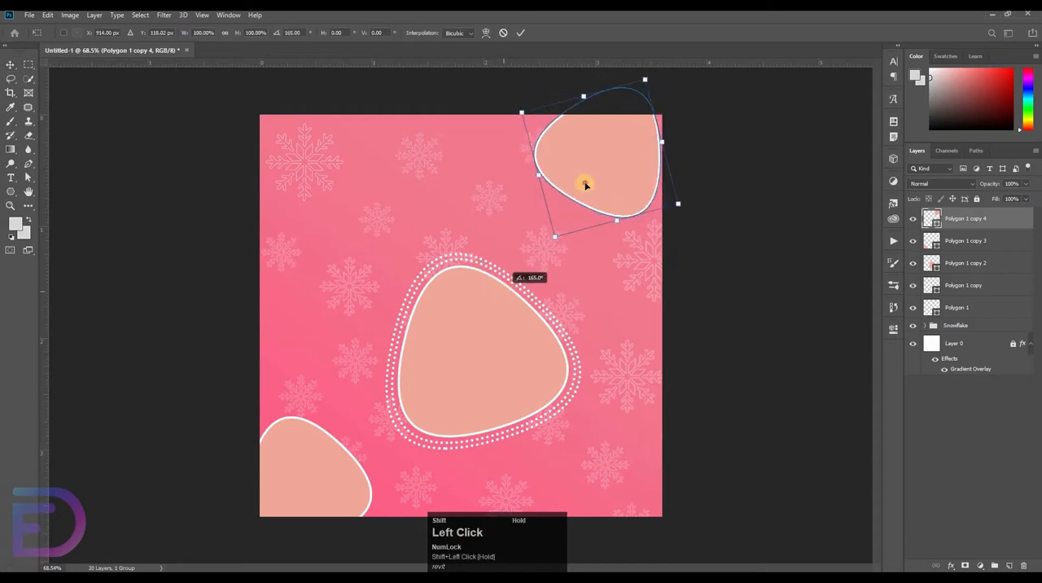
pyautogui.moveTo(602, 196); pyautogui.dragTo(638, 171)
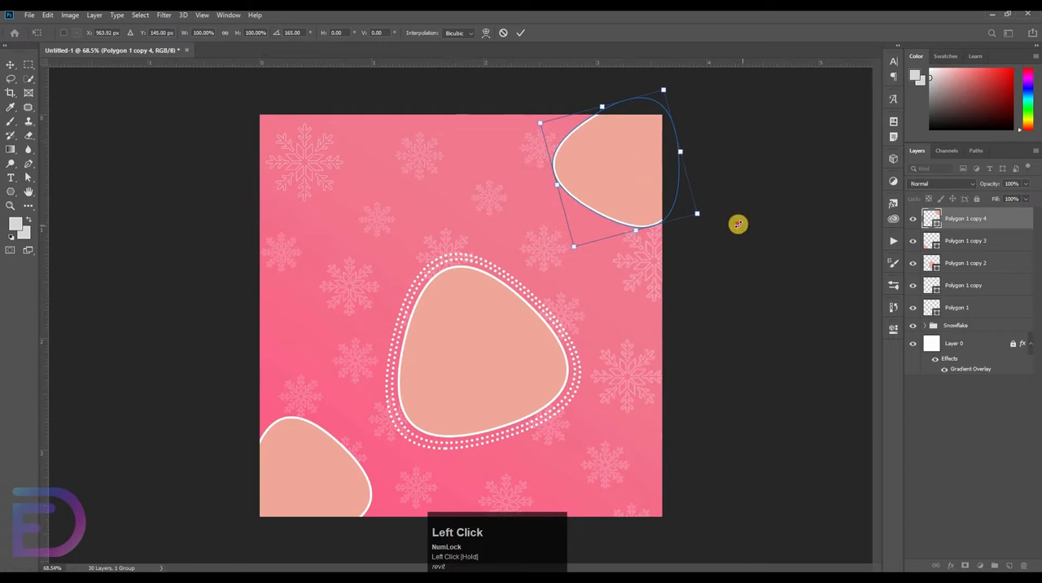
pyautogui.moveTo(738, 221); pyautogui.dragTo(756, 225)
pyautogui.press('Return')
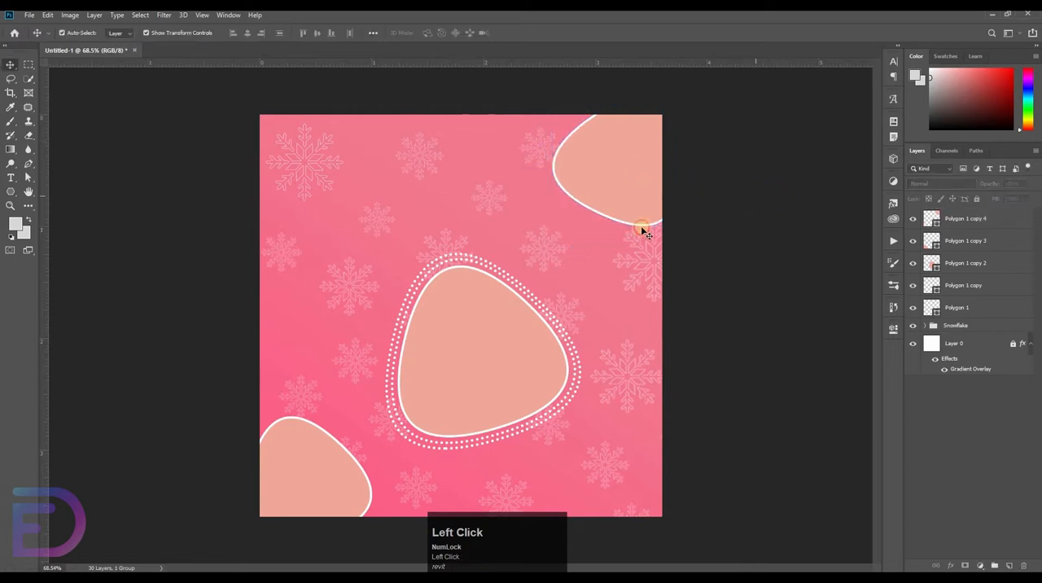
# Open the image studio-portrait-young-attractive-caucasian-girl-dresses-winter-clothing.jpg
pyautogui.click(27, 14)
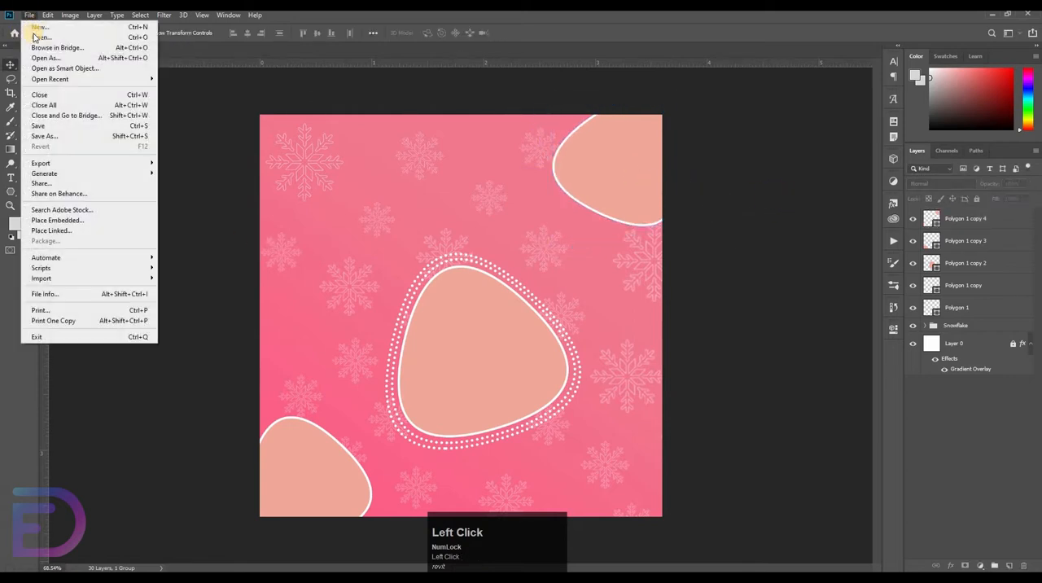
pyautogui.click(34, 36)
pyautogui.doubleClick(258, 123)
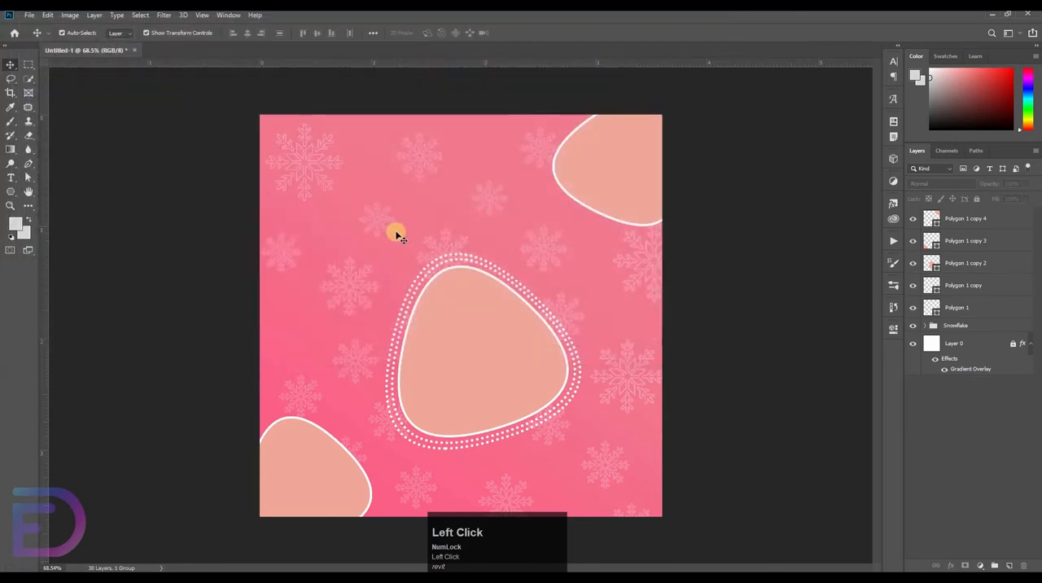
# Select the woman with Select Subject and subtract the white diagonal line beside her sweater from the selection
pyautogui.click(30, 79)
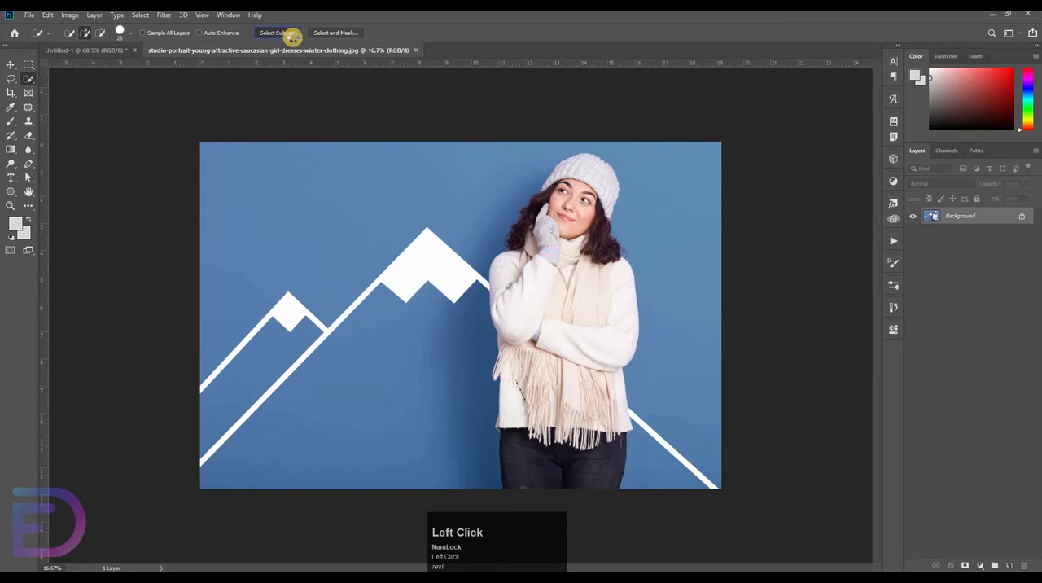
pyautogui.hotkey('ctrl', 'space')
pyautogui.moveTo(575, 348)
pyautogui.mouseDown()
pyautogui.moveTo(770, 428)
pyautogui.moveTo(769, 439)
pyautogui.moveTo(444, 119)
pyautogui.mouseUp()
pyautogui.press('space')
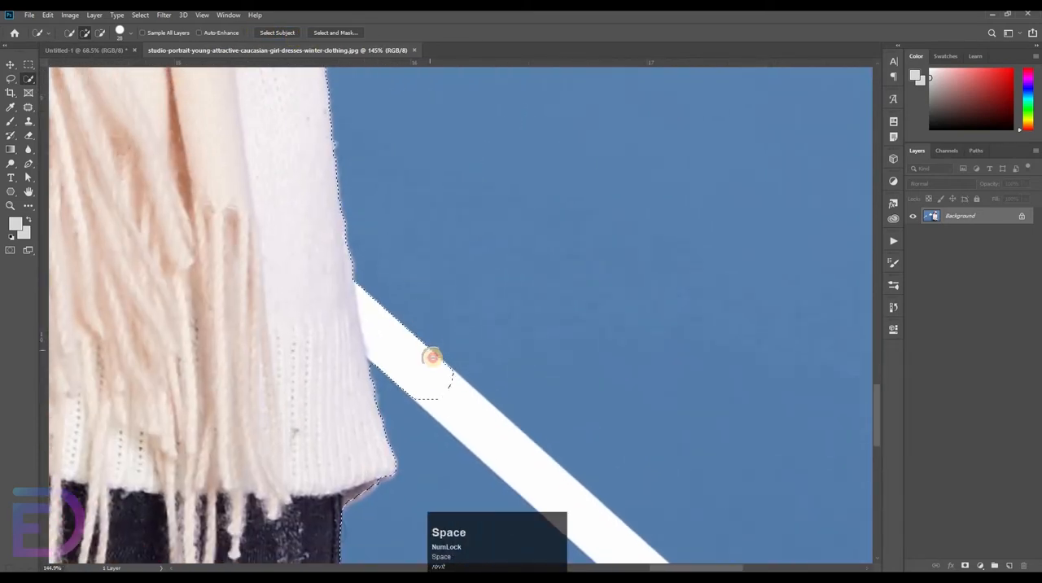
pyautogui.keyDown('alt'); pyautogui.click(443, 335); pyautogui.keyUp('alt')
pyautogui.moveTo(443, 334)
pyautogui.mouseDown()
pyautogui.moveTo(446, 389)
pyautogui.moveTo(413, 396)
pyautogui.moveTo(402, 361)
pyautogui.moveTo(389, 381)
pyautogui.moveTo(379, 279)
pyautogui.moveTo(373, 296)
pyautogui.moveTo(415, 351)
pyautogui.mouseUp()
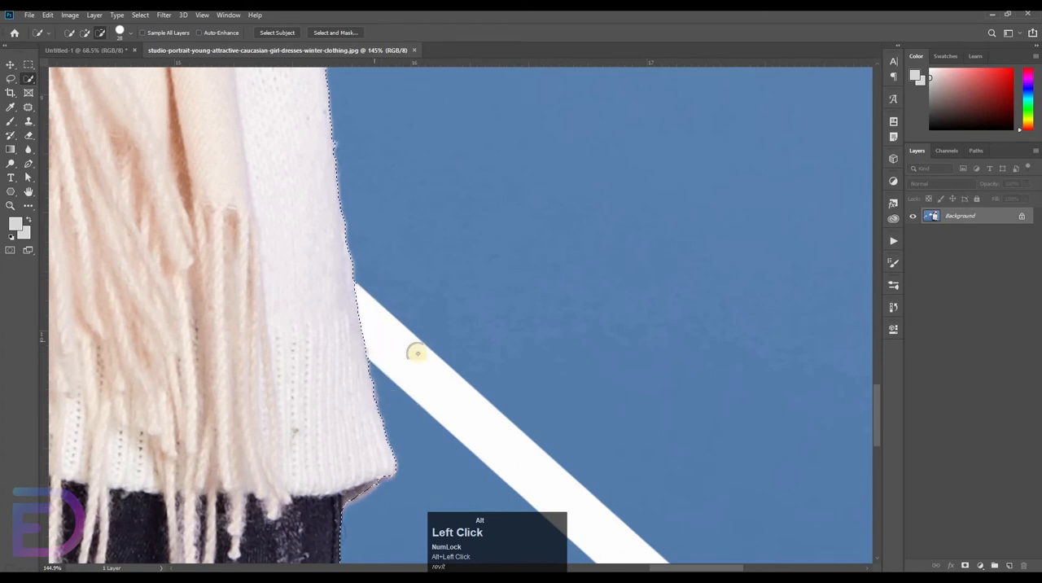
# Unlock the portrait's Background layer, keeping the selection around the woman
pyautogui.hotkey('ctrl', 'space')
pyautogui.moveTo(561, 265); pyautogui.dragTo(521, 463)
pyautogui.press('space')
pyautogui.moveTo(618, 90); pyautogui.dragTo(562, 238)
pyautogui.hotkey('ctrl', 'space')
pyautogui.click(1021, 219)
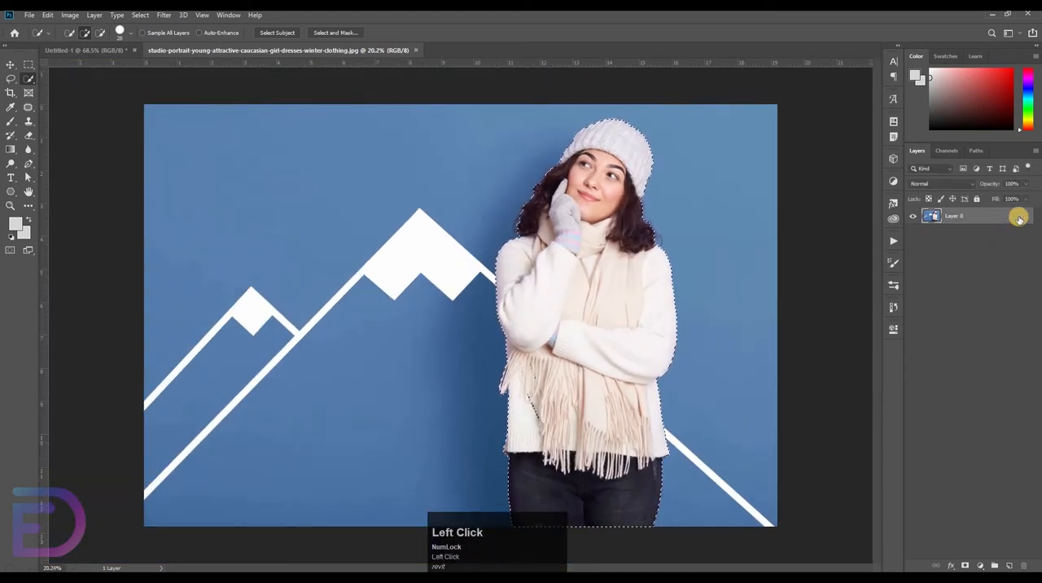
# Refine the selection in Select and Mask with Radius 4 px and Smooth 3, outputting to a new layer with layer mask
pyautogui.click(318, 33)
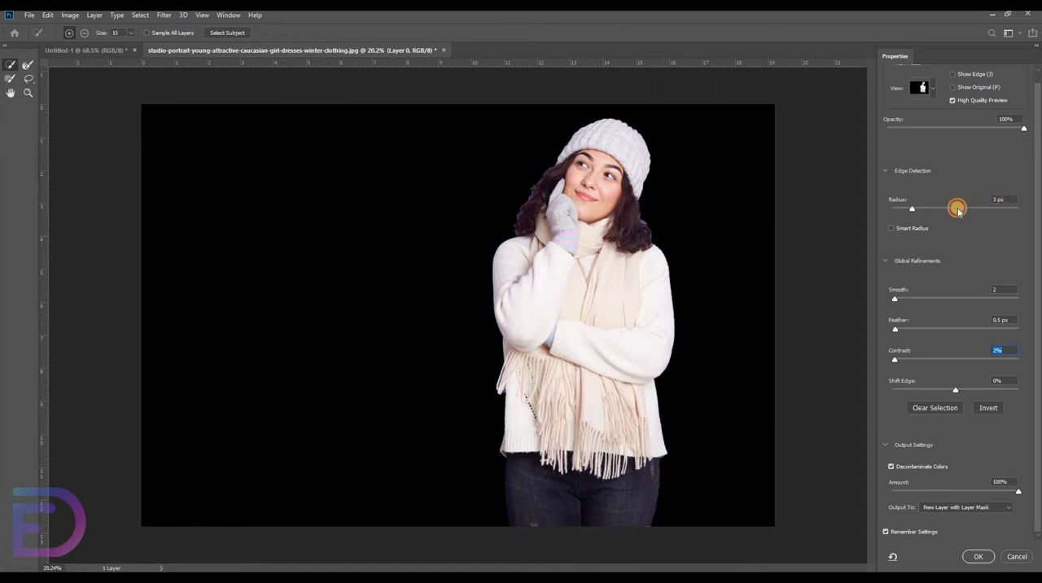
pyautogui.click(1019, 201)
pyautogui.press('Up')
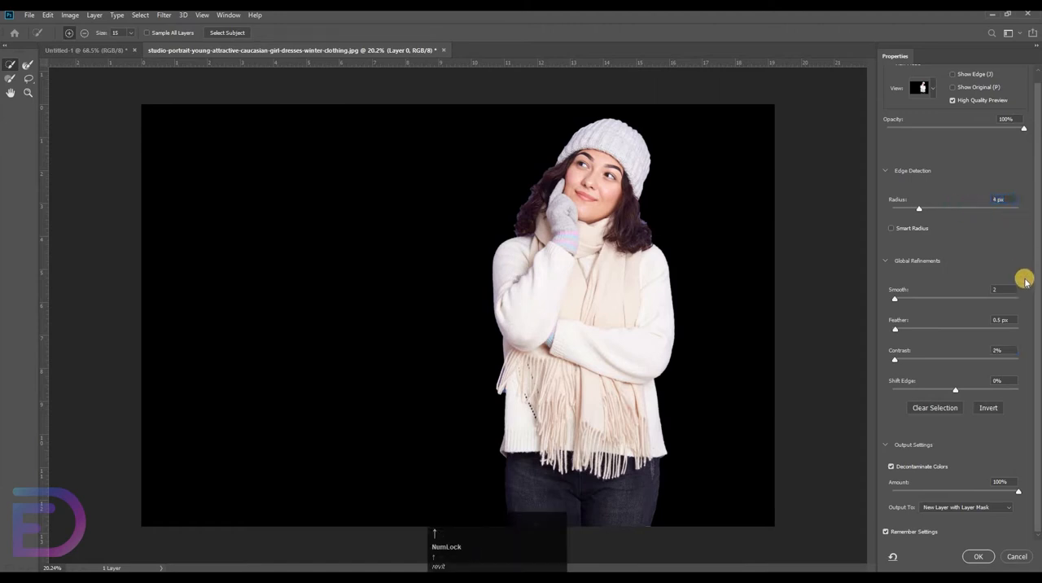
pyautogui.click(1012, 291)
pyautogui.press('Up')
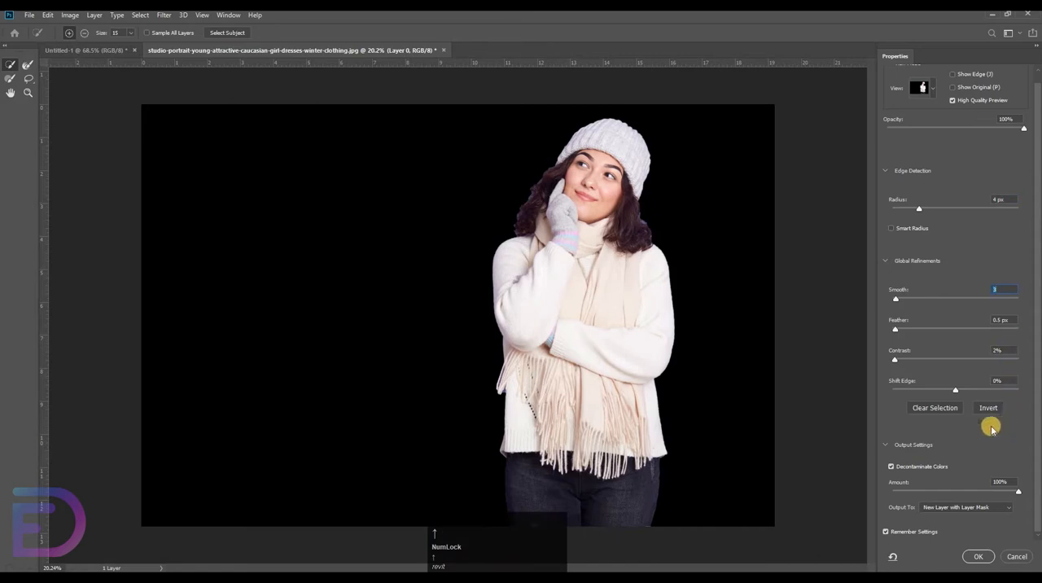
pyautogui.click(977, 556)
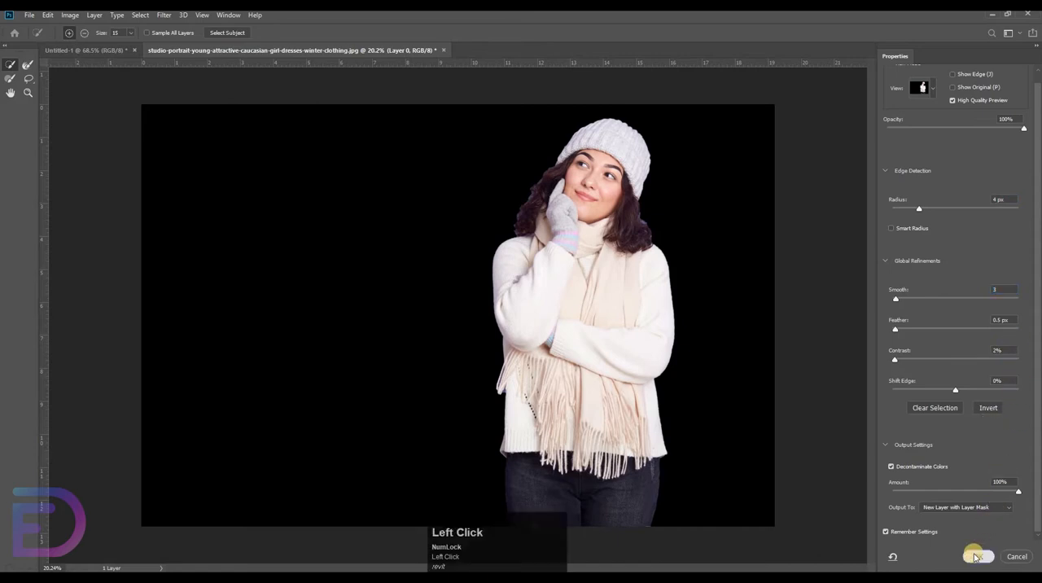
# Bring the masked cutout of the woman into the Untitled-1 document and scale it down to fit over the central polygon
pyautogui.press('v')
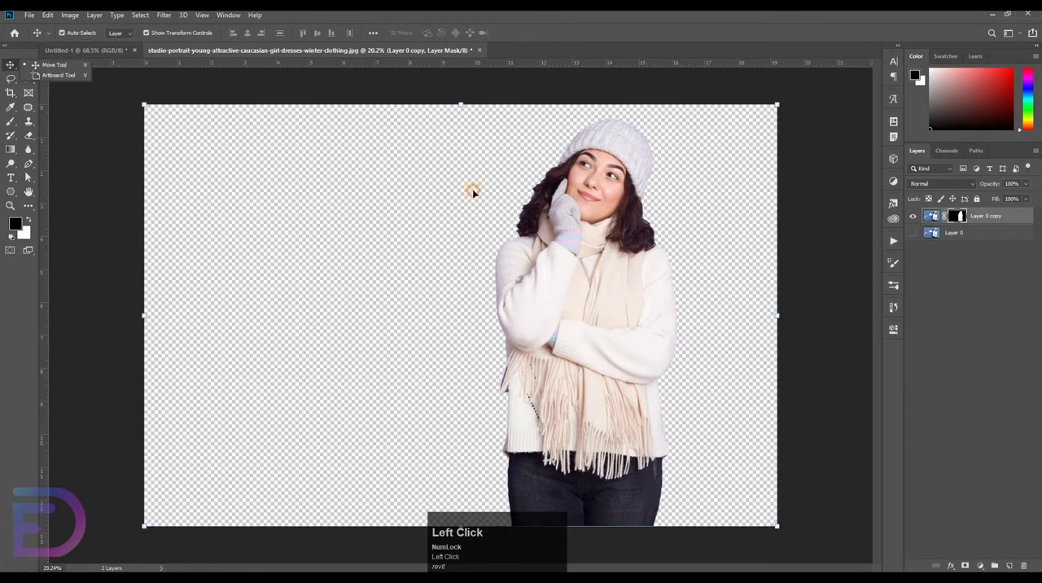
pyautogui.moveTo(475, 191); pyautogui.dragTo(490, 316)
pyautogui.moveTo(765, 150); pyautogui.dragTo(696, 265)
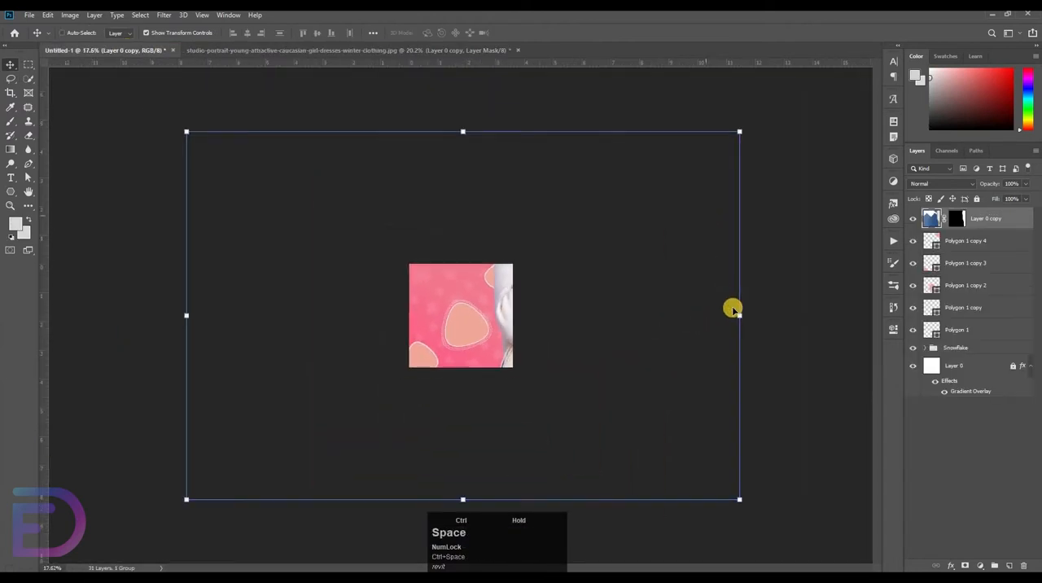
pyautogui.moveTo(742, 318); pyautogui.dragTo(658, 261)
pyautogui.click(657, 261)
pyautogui.moveTo(648, 214); pyautogui.dragTo(723, 174)
# Place the cutout layer directly above Polygon 1 copy 2 and enlarge the woman to about 125% over the polygon
pyautogui.click(429, 346)
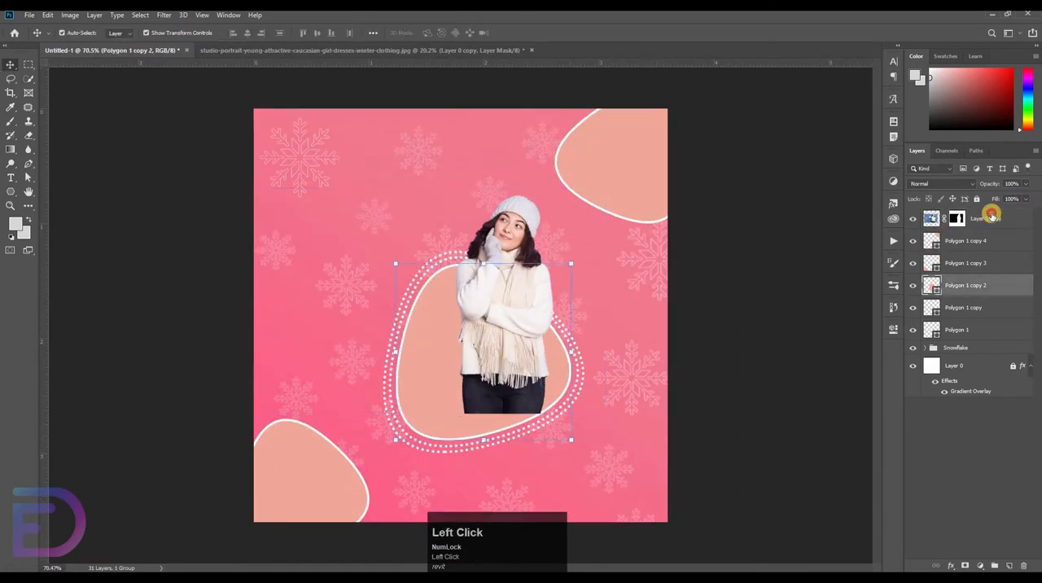
pyautogui.moveTo(991, 215); pyautogui.dragTo(981, 277)
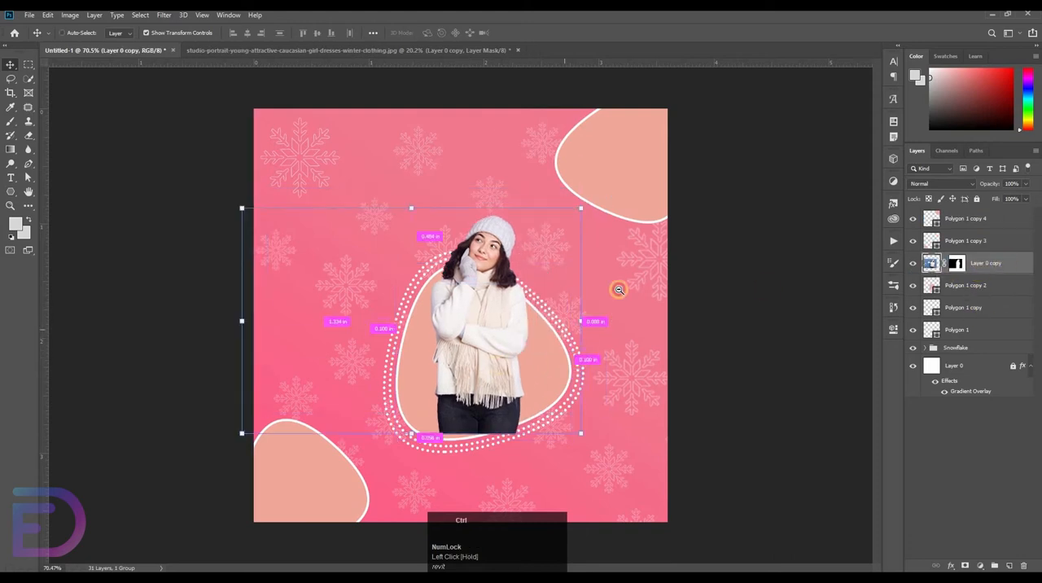
pyautogui.moveTo(619, 289); pyautogui.dragTo(583, 320)
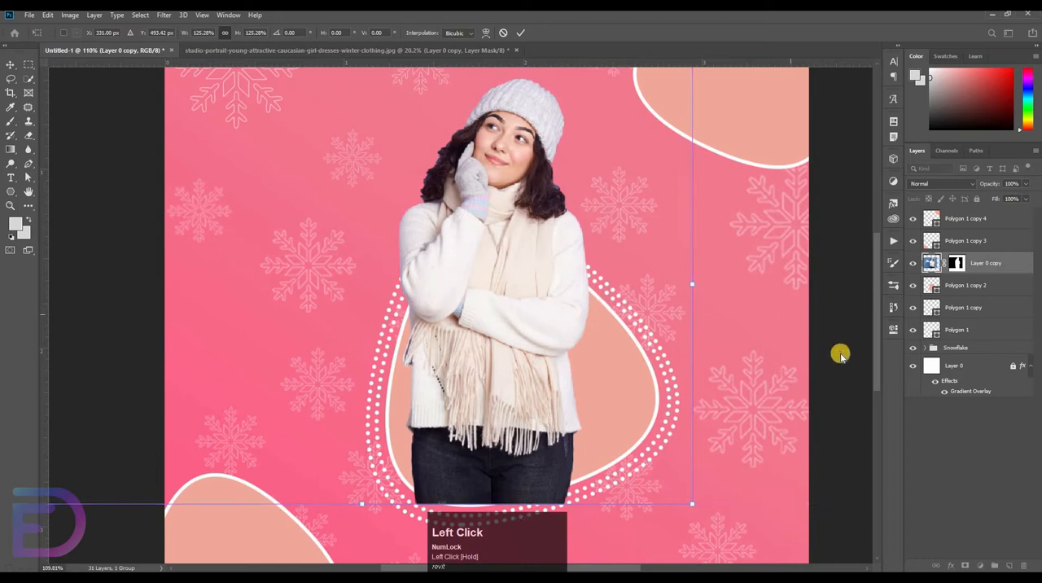
# Rotate the filled central polygon and its two dotted outlines together by about 3.4° and nudge them left behind the woman
pyautogui.click(968, 286)
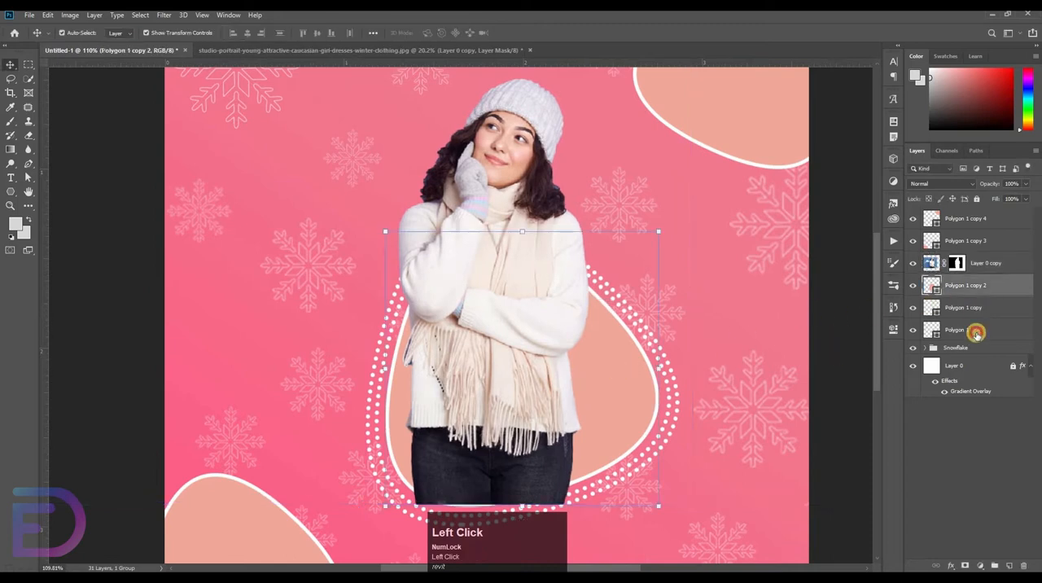
pyautogui.keyDown('shift'); pyautogui.click(976, 332); pyautogui.keyUp('shift')
pyautogui.moveTo(691, 206); pyautogui.dragTo(739, 209)
pyautogui.hotkey('shift', 'Left')
pyautogui.hotkey('shift', 'Left')
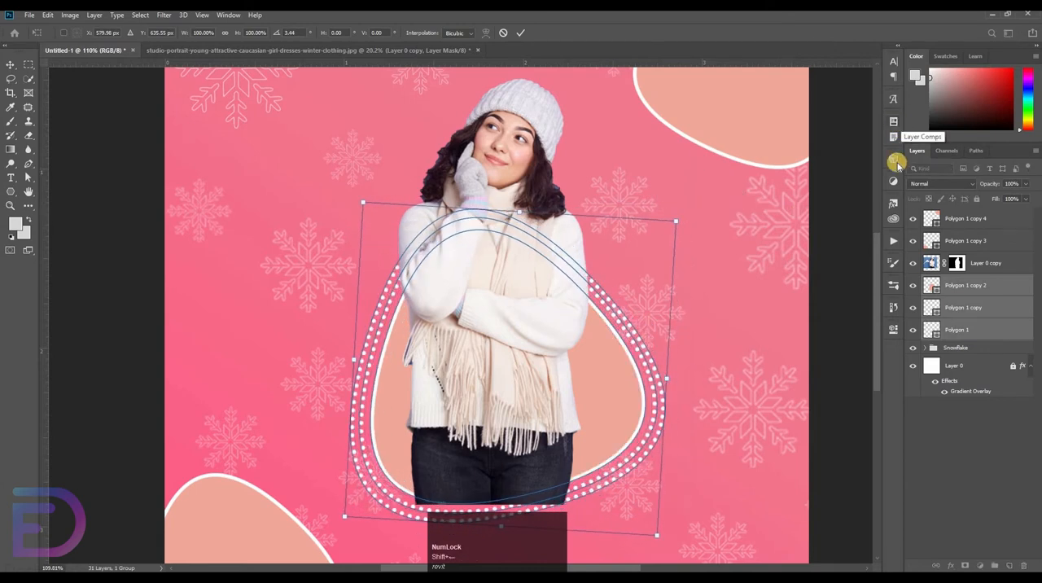
pyautogui.click(116, 230)
# Scale the woman's cutout to about 101% and nudge it up and left so its base meets the polygon's lower edge
pyautogui.click(479, 265)
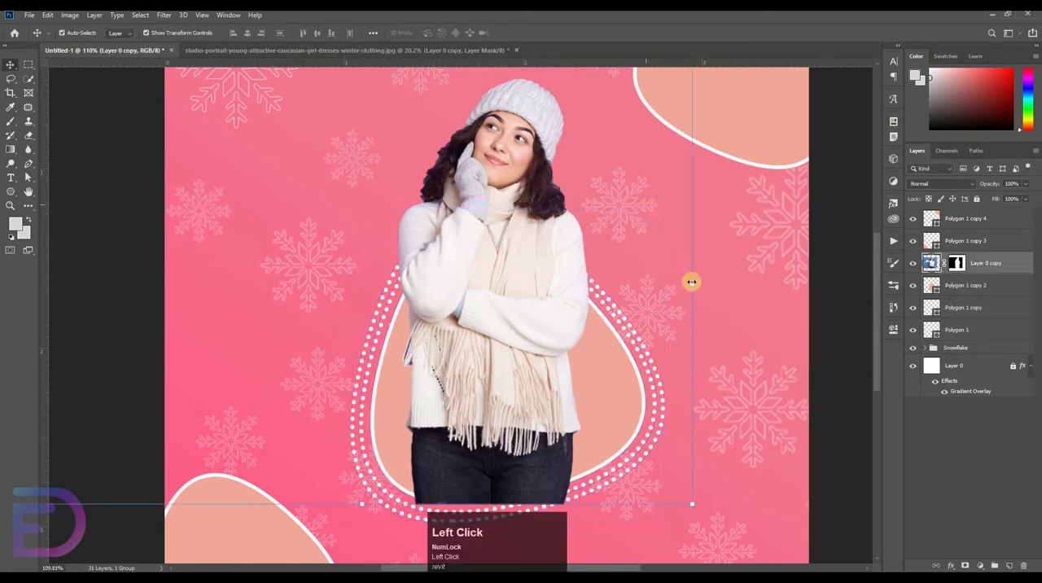
pyautogui.moveTo(699, 280); pyautogui.dragTo(707, 279)
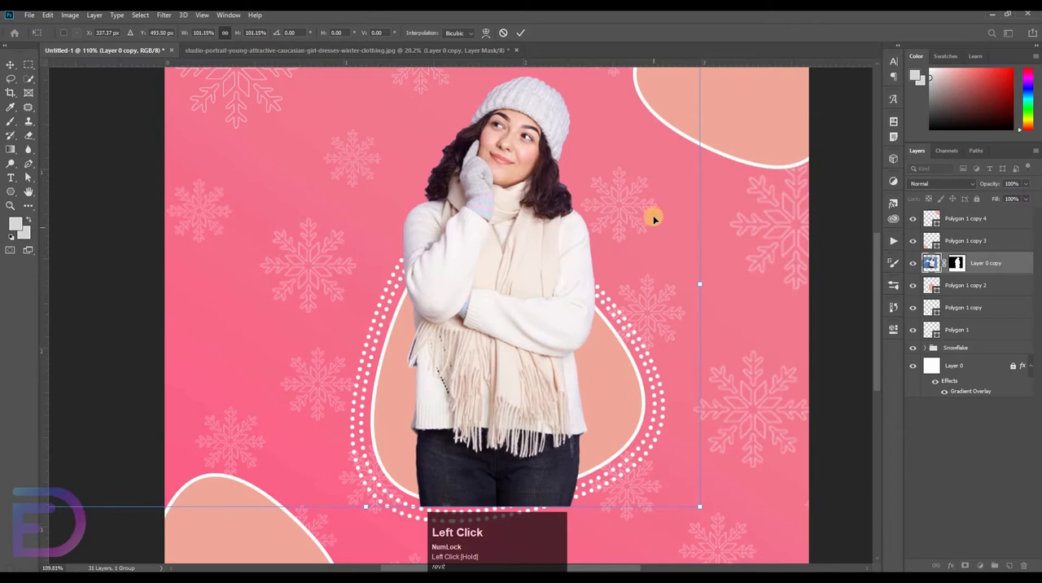
pyautogui.hotkey('shift', 'Up')
pyautogui.press('Left')
pyautogui.press('Left')
pyautogui.press('Left')
pyautogui.press('Left')
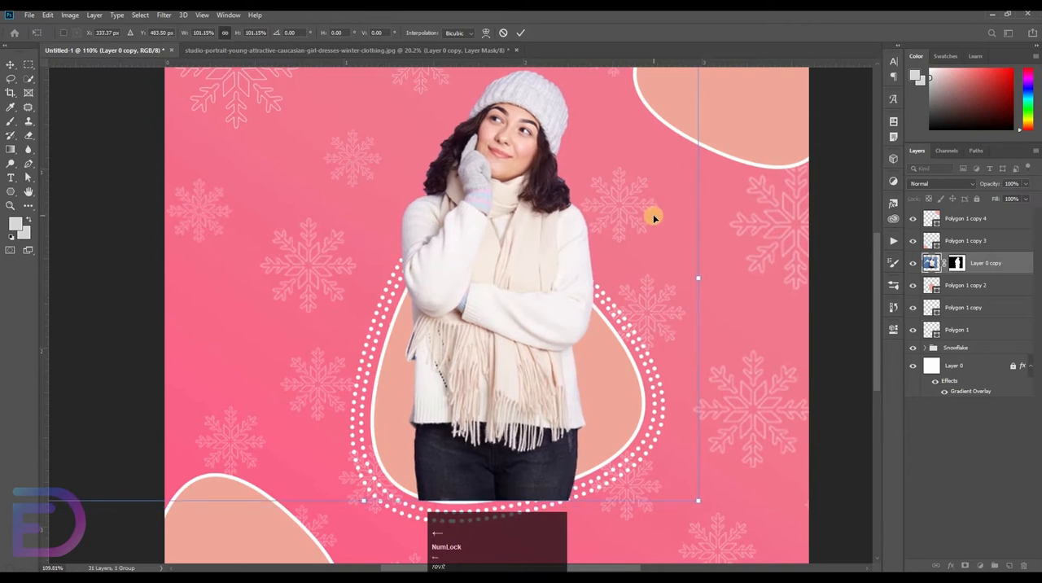
pyautogui.press('Down')
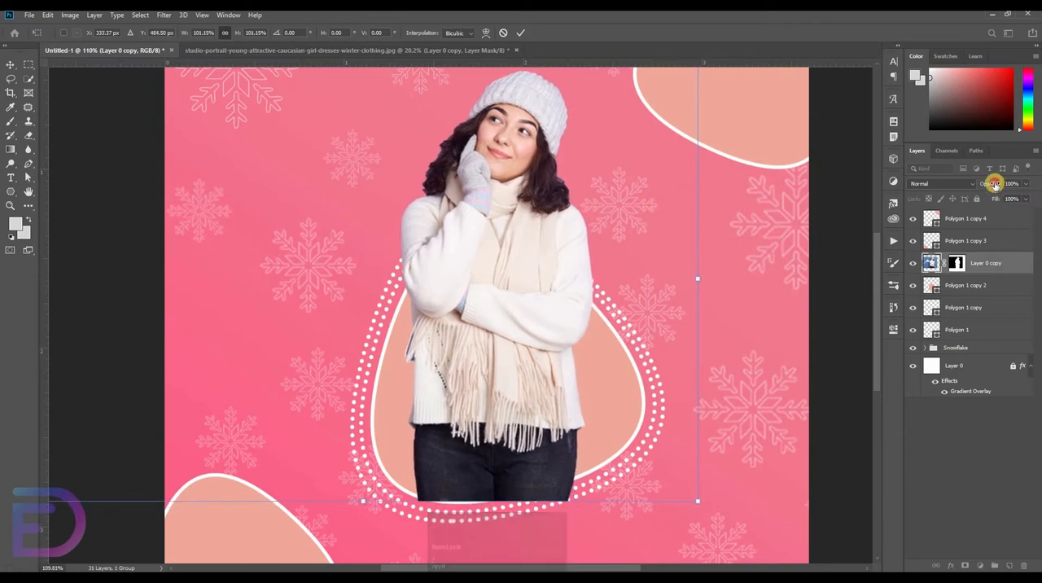
# Lower the opacity of the woman's cutout layer to 31%
pyautogui.moveTo(990, 184); pyautogui.dragTo(529, 283)
pyautogui.click(831, 276)
# Nudge the woman's cutout, the filled central polygon and both dotted outlines together down and right on the canvas
pyautogui.keyDown('shift'); pyautogui.click(964, 331); pyautogui.keyUp('shift')
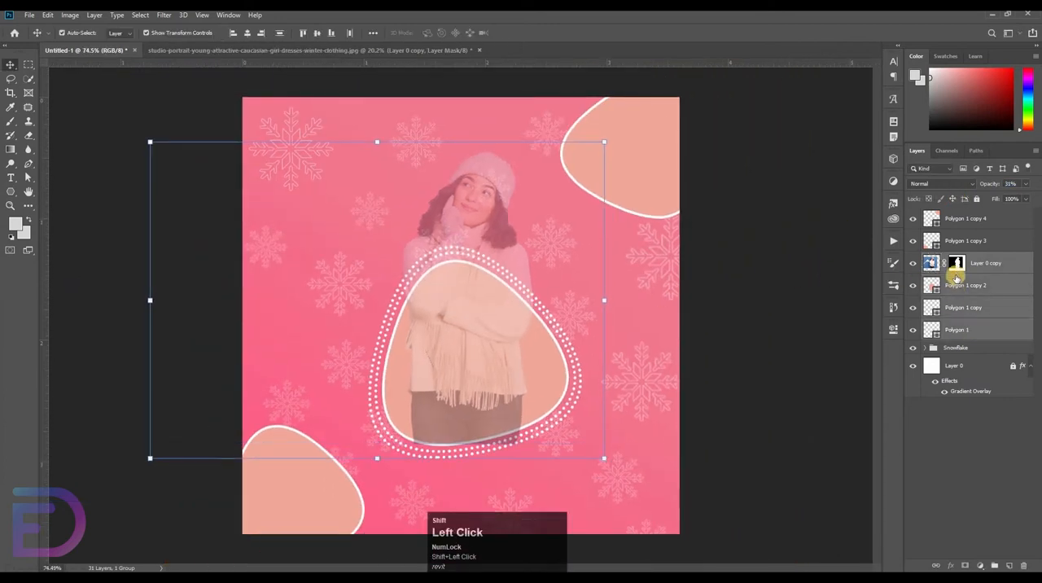
pyautogui.hotkey('shift', 'Down')
pyautogui.hotkey('shift', 'Right')
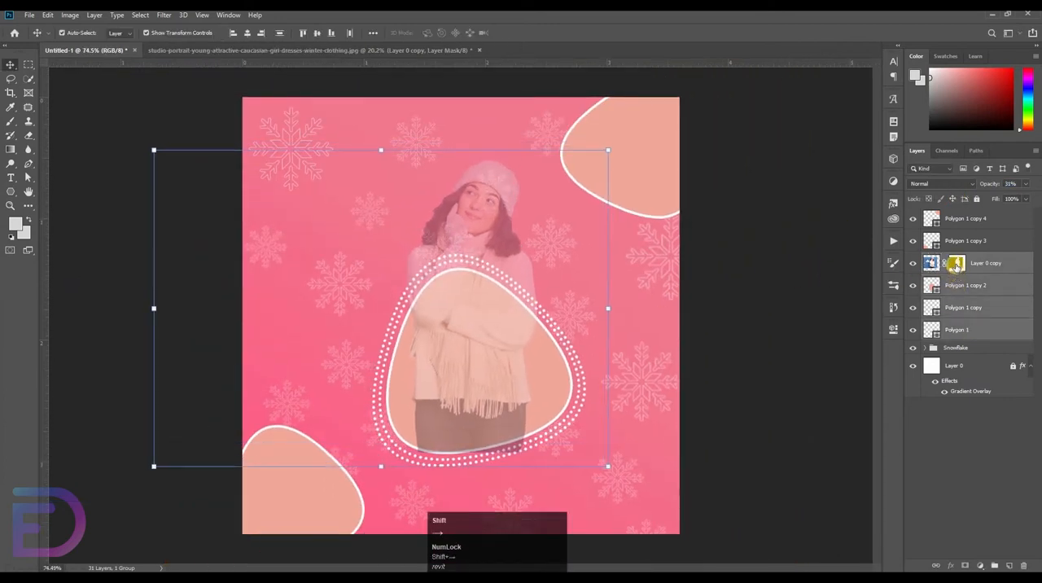
pyautogui.hotkey('shift', 'Right')
pyautogui.hotkey('shift', 'Down')
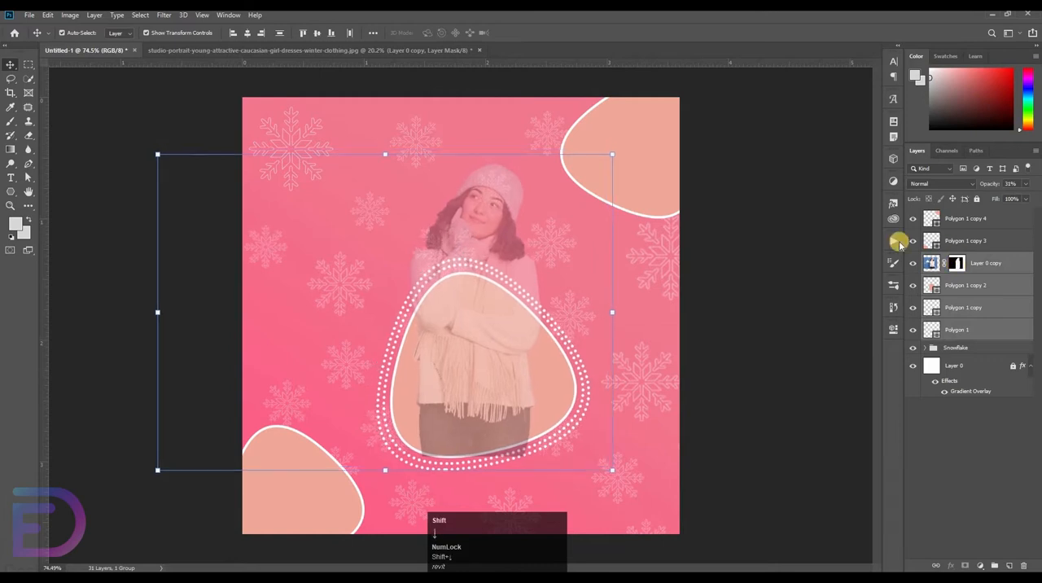
# Select the woman's cutout layer and start a Pen path on the lower-left part of the central polygon's outline
pyautogui.click(830, 209)
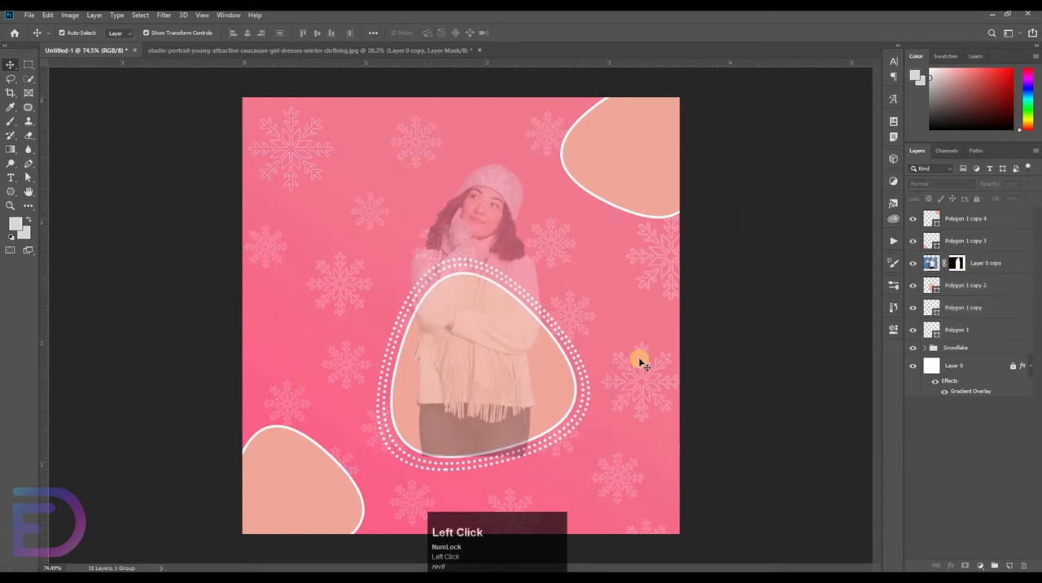
pyautogui.moveTo(542, 356); pyautogui.dragTo(705, 414)
pyautogui.moveTo(677, 457); pyautogui.dragTo(687, 452)
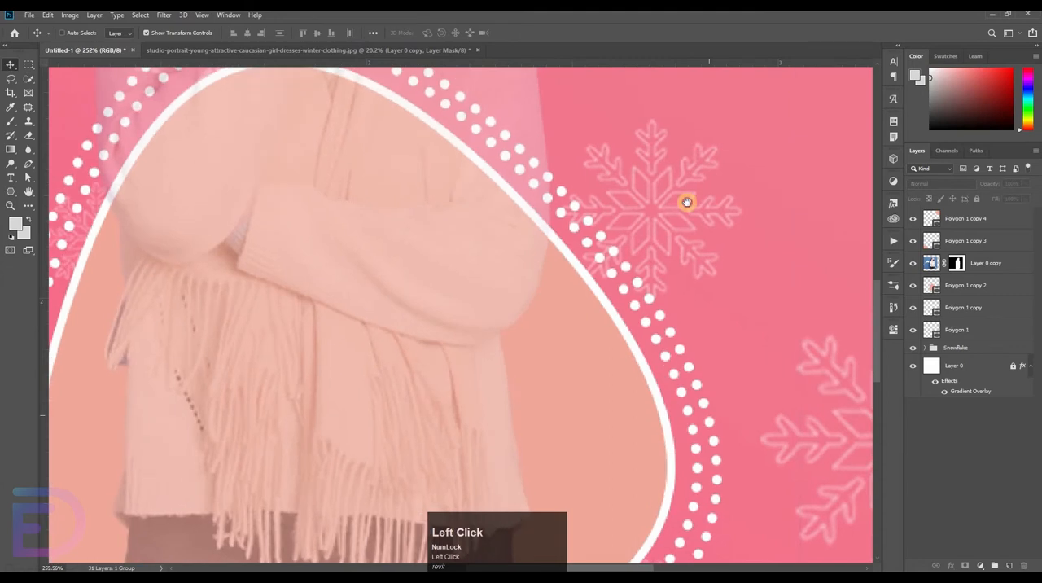
pyautogui.moveTo(586, 505); pyautogui.dragTo(643, 130)
pyautogui.moveTo(526, 77); pyautogui.dragTo(532, 176)
pyautogui.click(216, 107)
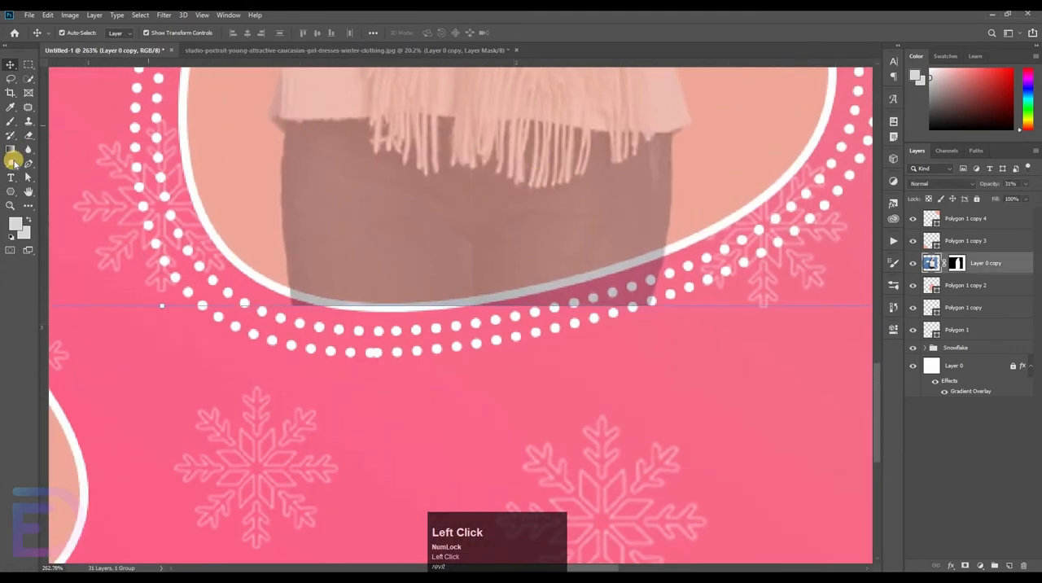
pyautogui.click(30, 168)
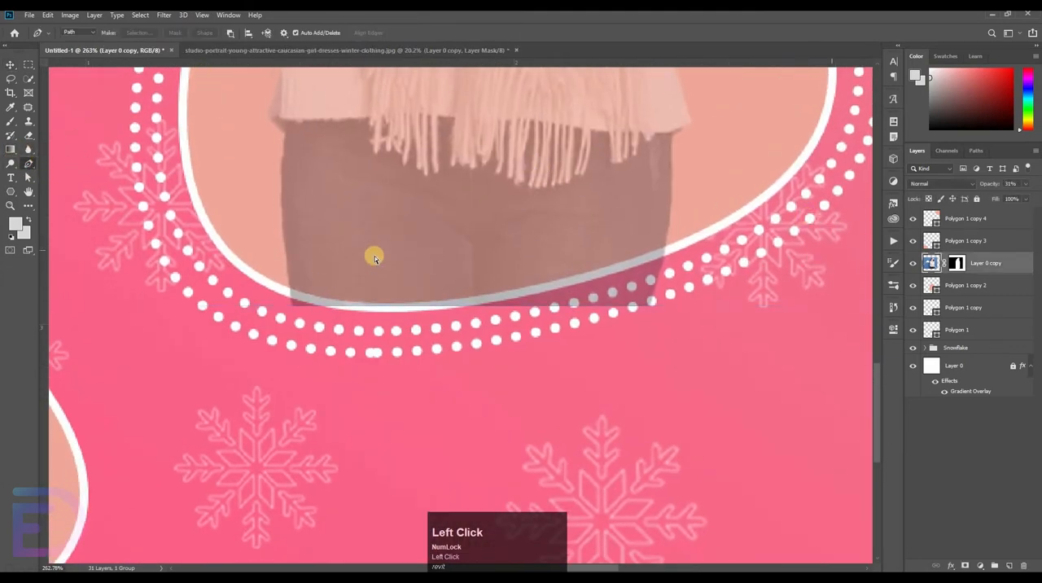
pyautogui.keyDown('ctrl'); pyautogui.click(263, 277); pyautogui.keyUp('ctrl')
pyautogui.click(261, 278)
# Add a curved path segment following the polygon's lower outline to an anchor just past the woman's right side
pyautogui.press('space')
pyautogui.moveTo(682, 207); pyautogui.dragTo(570, 288)
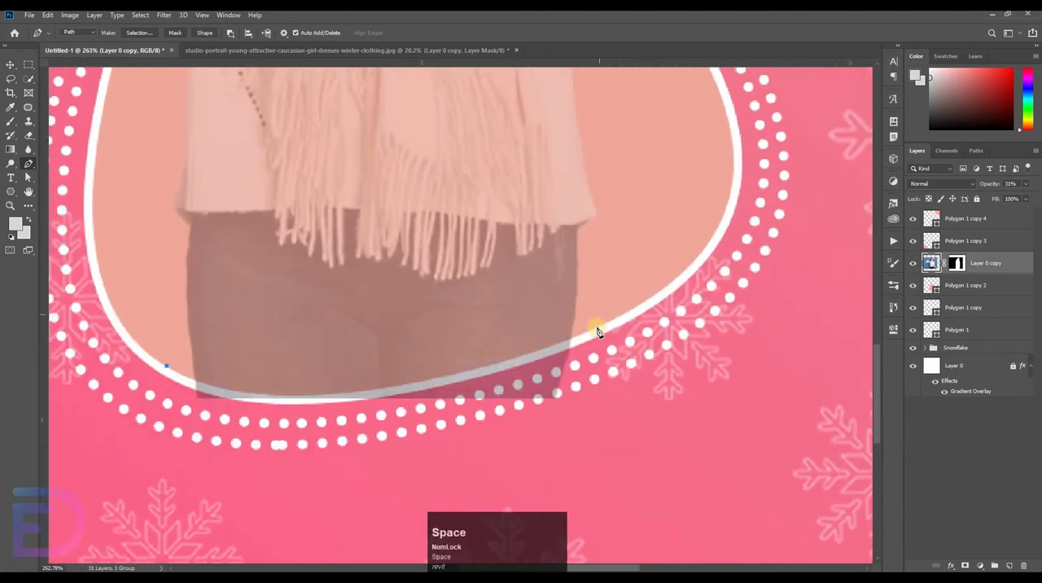
pyautogui.moveTo(643, 267); pyautogui.dragTo(730, 284)
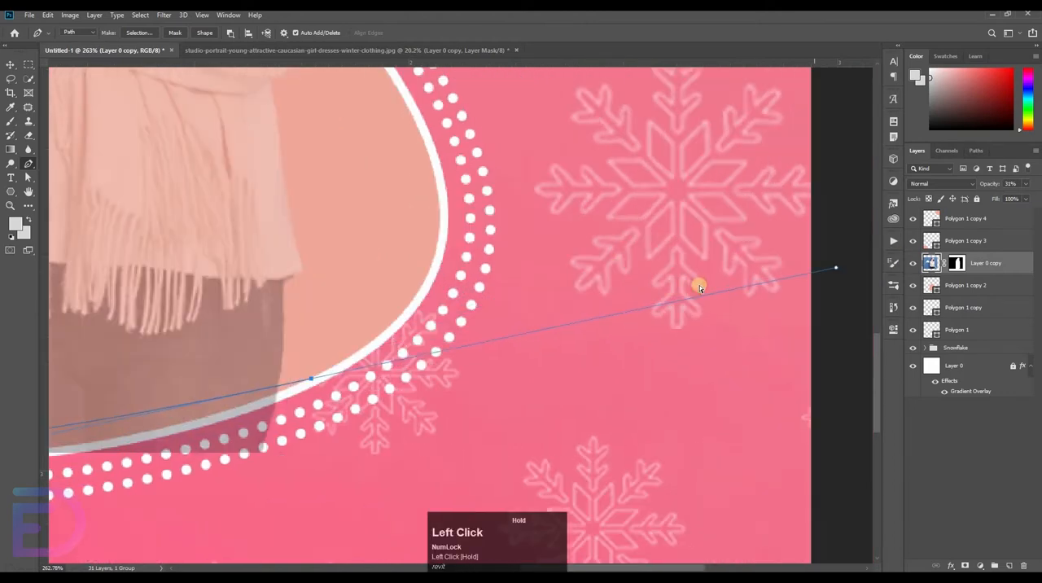
pyautogui.hotkey('ctrl', 'space')
pyautogui.moveTo(601, 237); pyautogui.dragTo(575, 254)
pyautogui.press('space')
pyautogui.moveTo(475, 322); pyautogui.dragTo(677, 344)
pyautogui.press('space')
pyautogui.moveTo(594, 361); pyautogui.dragTo(836, 265)
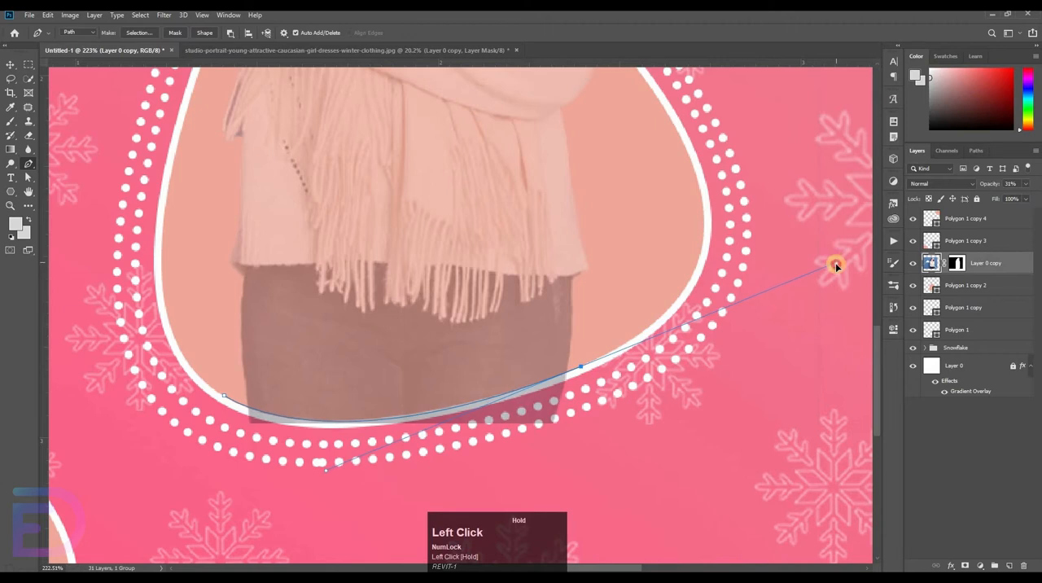
# Close the path around the area below the polygon's outline and make it a new anti-aliased selection with a 1-pixel feather
pyautogui.click(572, 494)
pyautogui.click(166, 496)
pyautogui.click(169, 422)
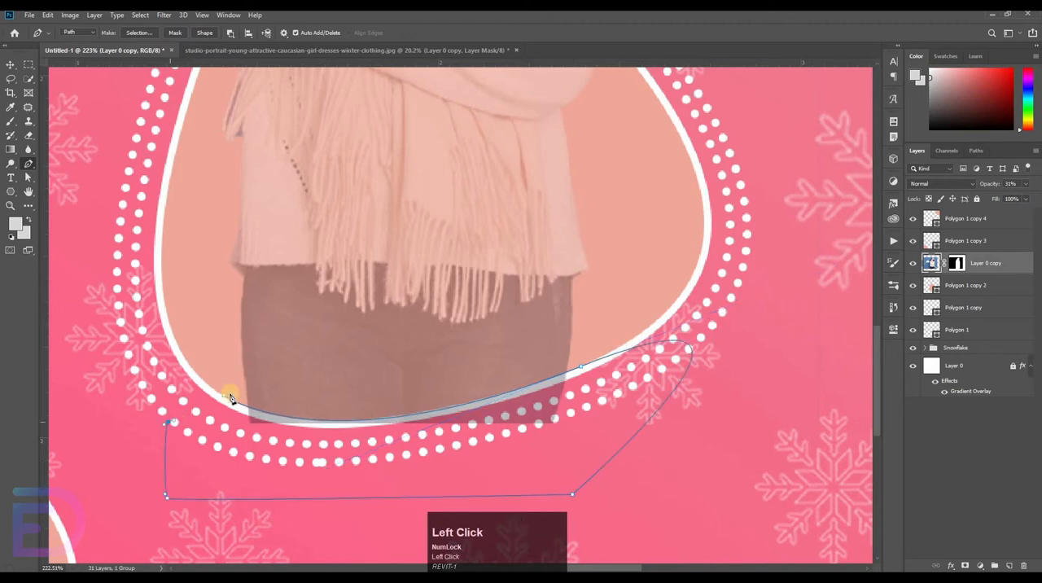
pyautogui.rightClick(324, 447)
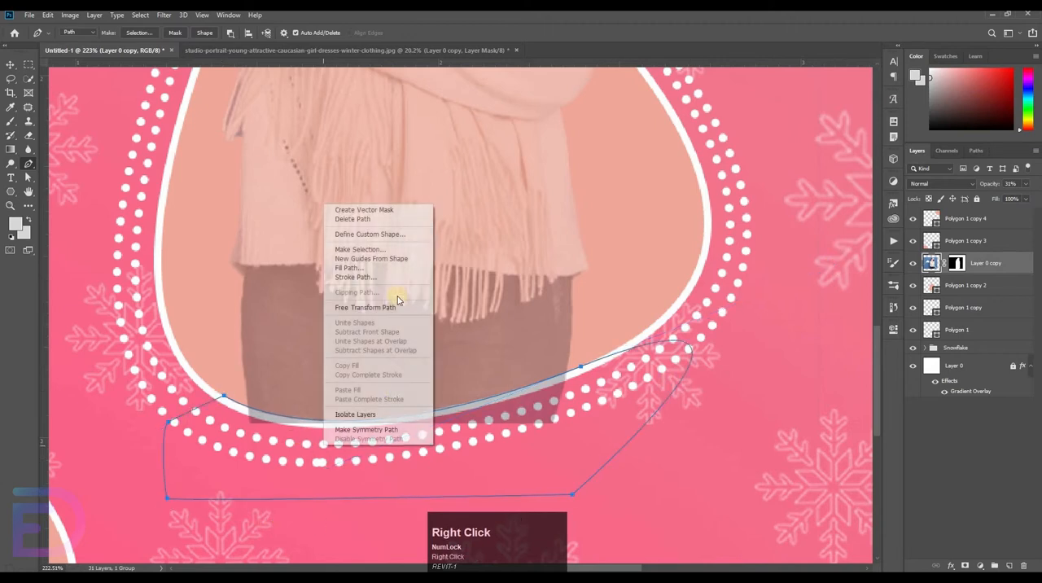
pyautogui.click(391, 250)
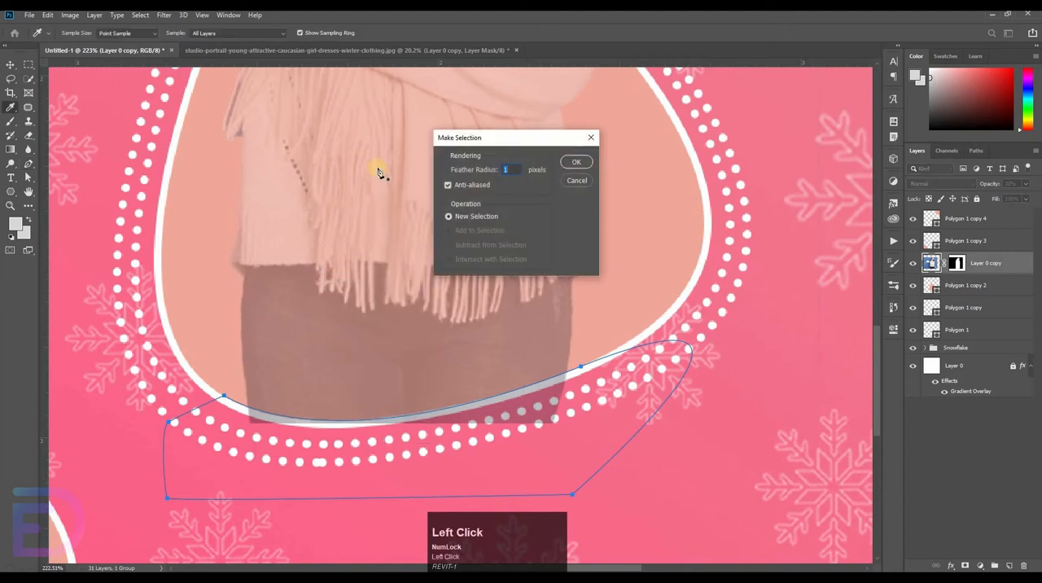
pyautogui.press('Return')
# Erase the part of the woman's cutout that extends below the polygon's lower outline, using the selection as limit, and deselect
pyautogui.click(30, 135)
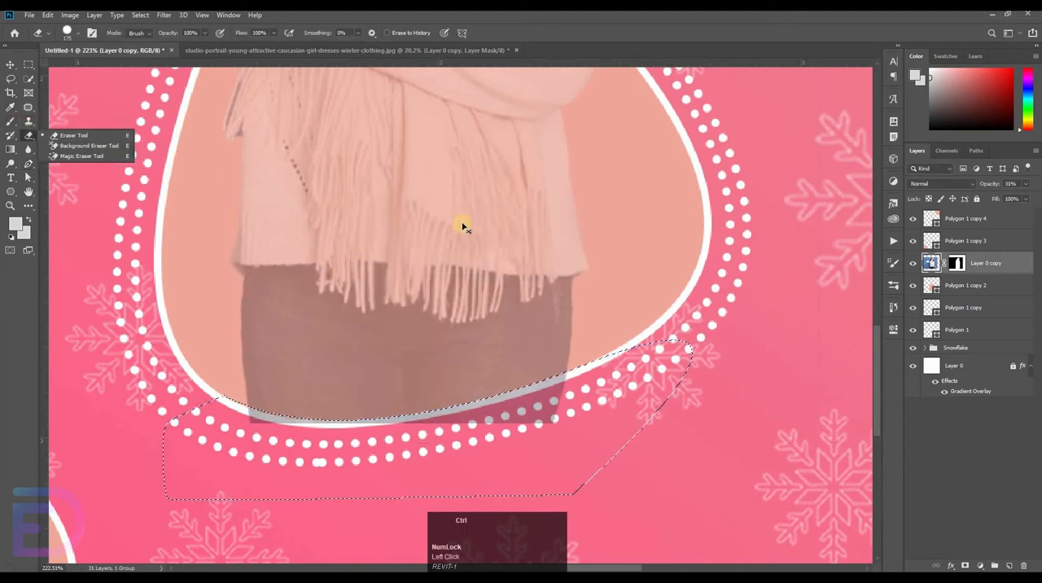
pyautogui.hotkey('ctrl', 'shift', 'i')
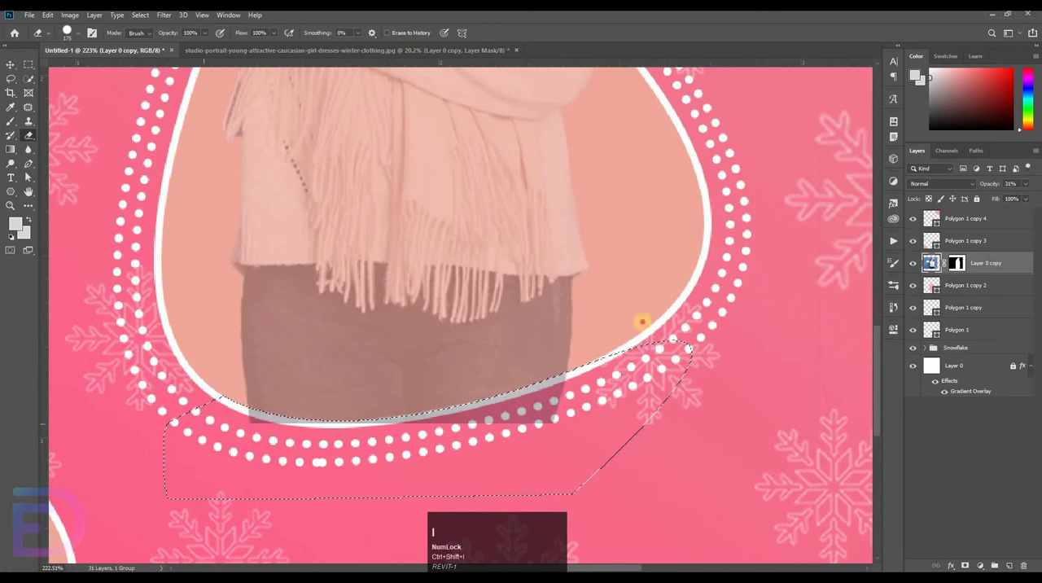
pyautogui.moveTo(244, 423); pyautogui.dragTo(596, 380)
pyautogui.moveTo(705, 193)
pyautogui.mouseDown()
pyautogui.moveTo(587, 353)
pyautogui.moveTo(435, 479)
pyautogui.mouseUp()
pyautogui.keyDown('shift'); pyautogui.click(614, 332); pyautogui.keyUp('shift')
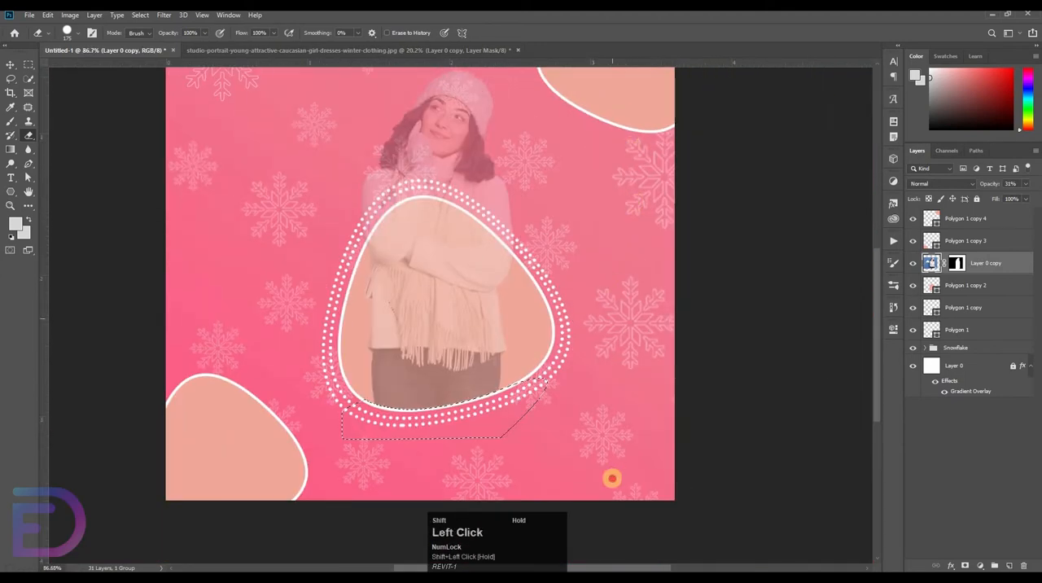
pyautogui.moveTo(272, 51); pyautogui.dragTo(593, 233)
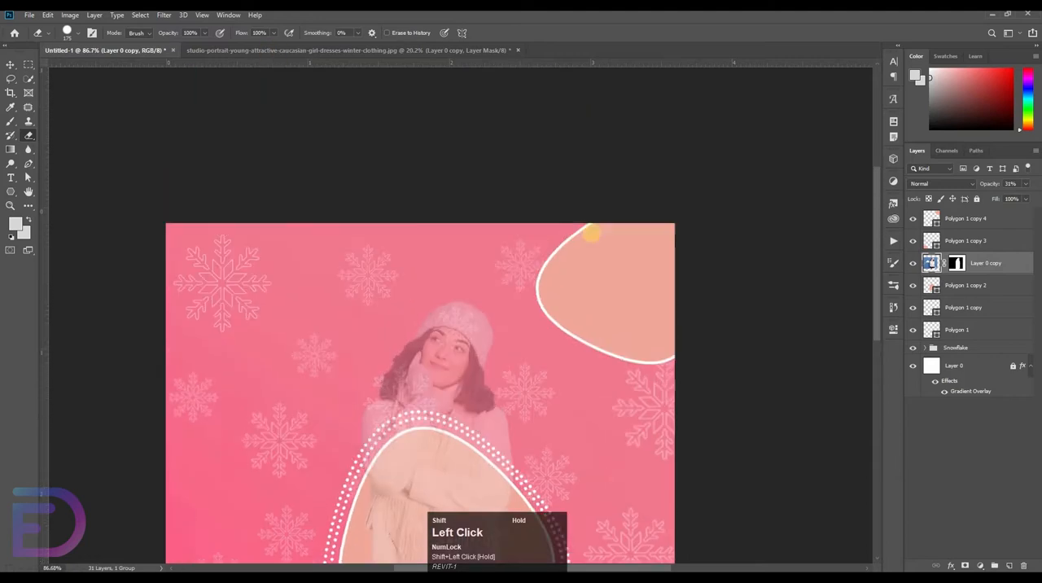
pyautogui.moveTo(663, 178); pyautogui.dragTo(589, 361)
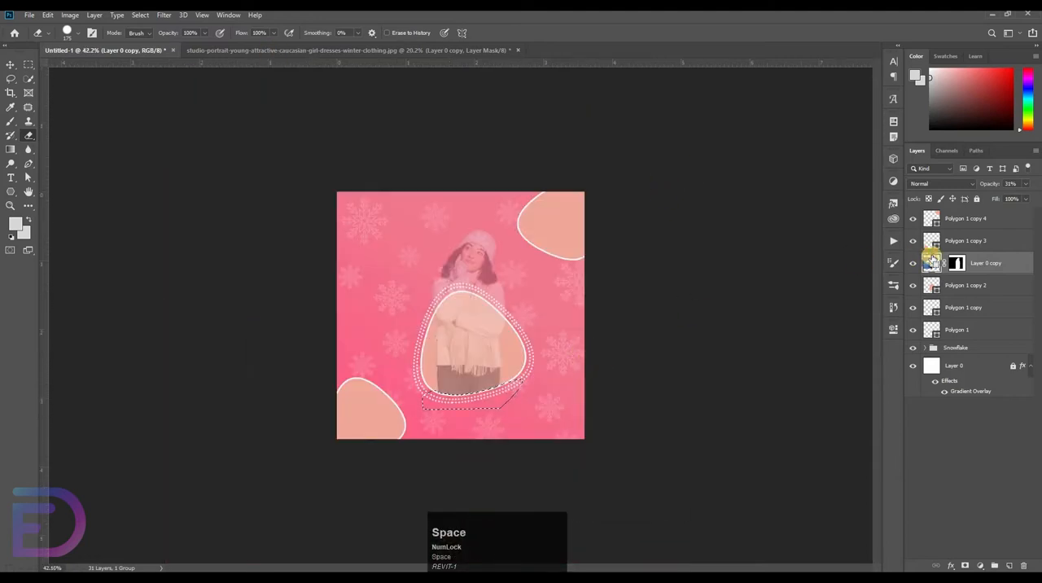
pyautogui.hotkey('ctrl', 'd')
# Set the opacity of the woman's cutout layer to 100% and deselect the layer
pyautogui.moveTo(1038, 181); pyautogui.dragTo(1041, 181)
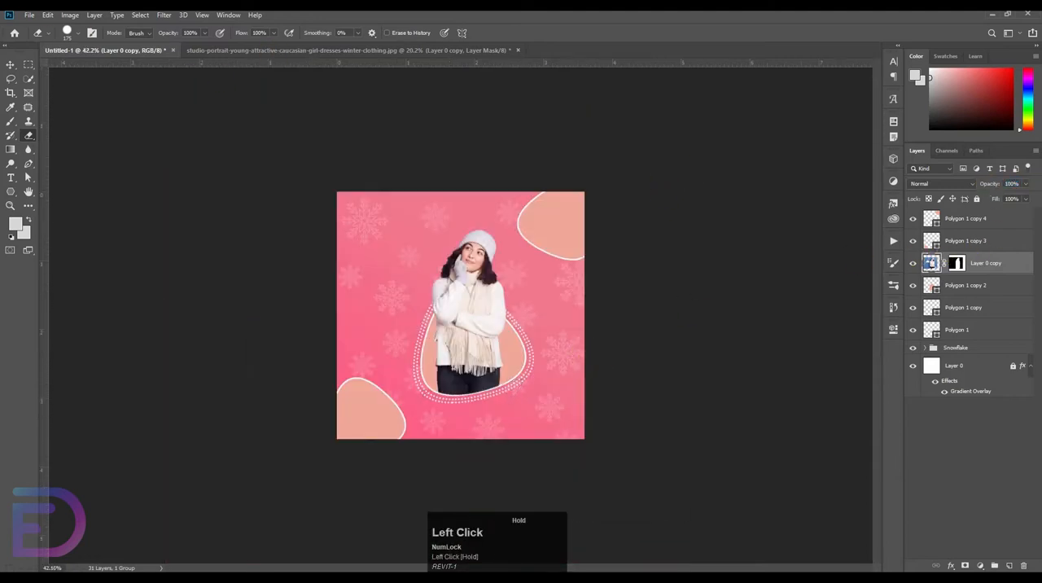
pyautogui.click(8, 66)
pyautogui.moveTo(453, 263); pyautogui.dragTo(827, 311)
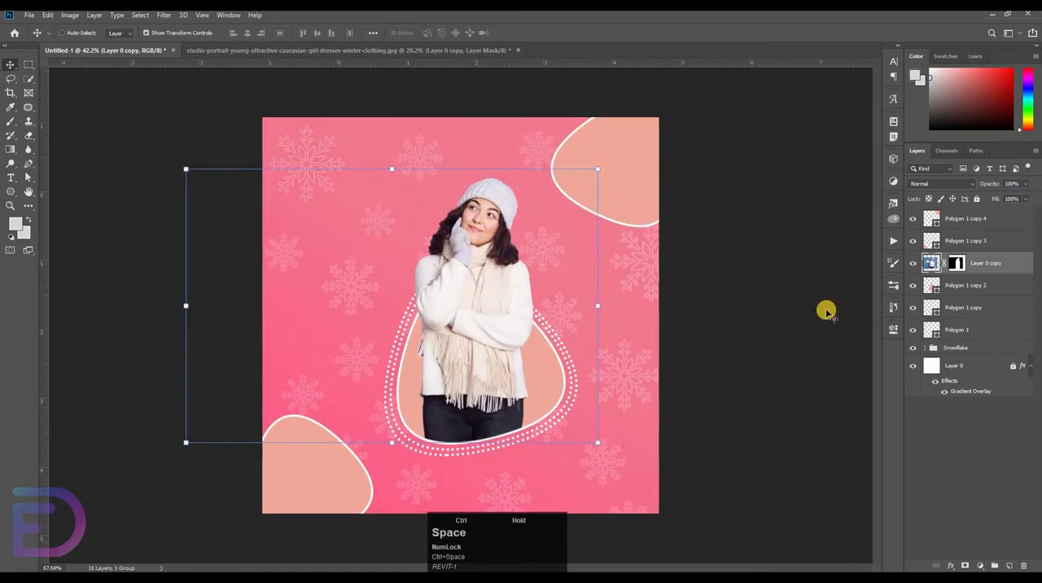
pyautogui.click(107, 41)
# Place winter-girl-with-dark-wavy-hair-dresses-white-warm-sweater.jpg as an embedded image
pyautogui.click(28, 15)
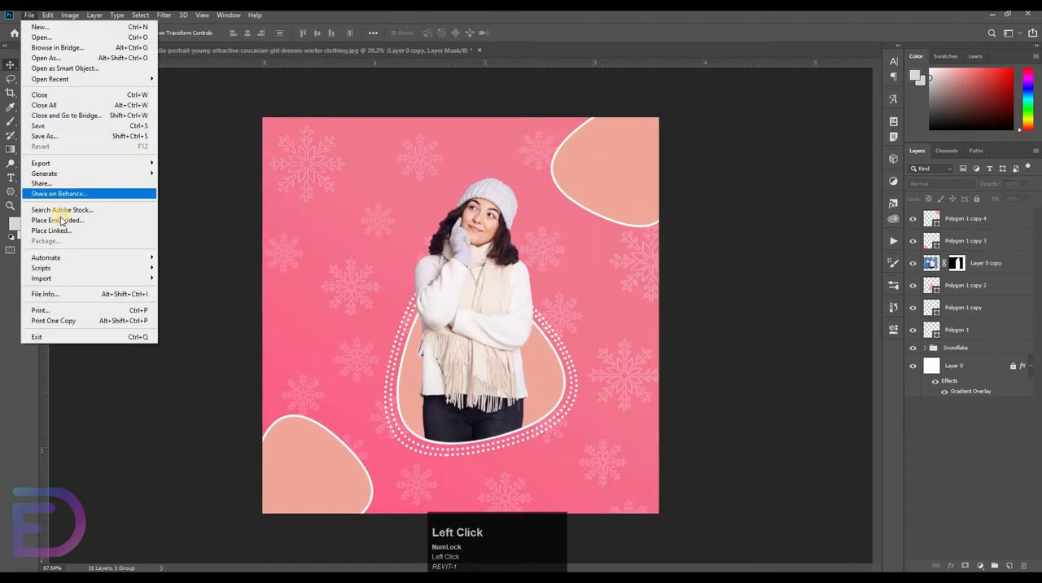
pyautogui.click(61, 221)
pyautogui.click(187, 104)
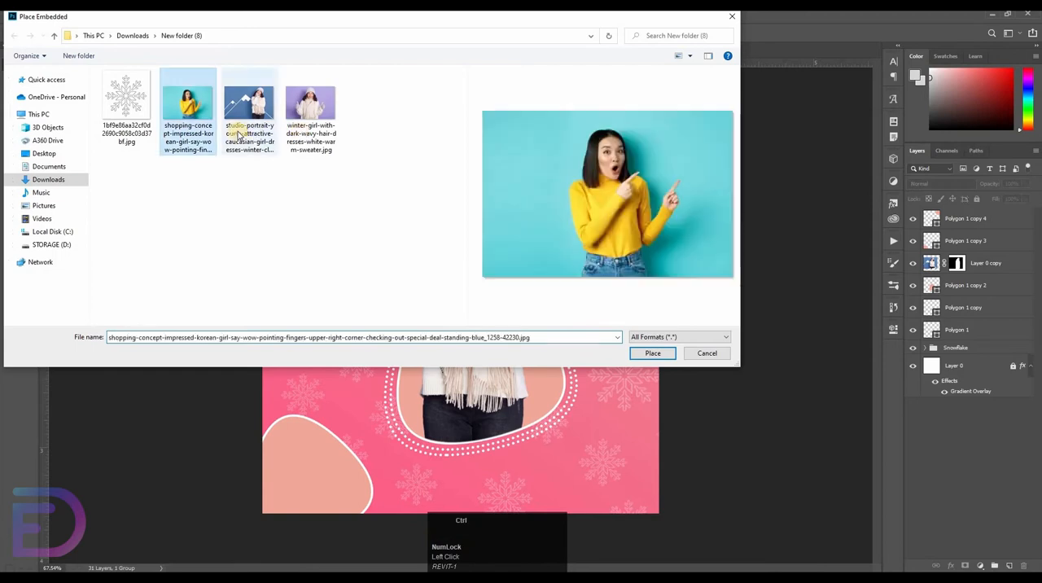
pyautogui.click(323, 124)
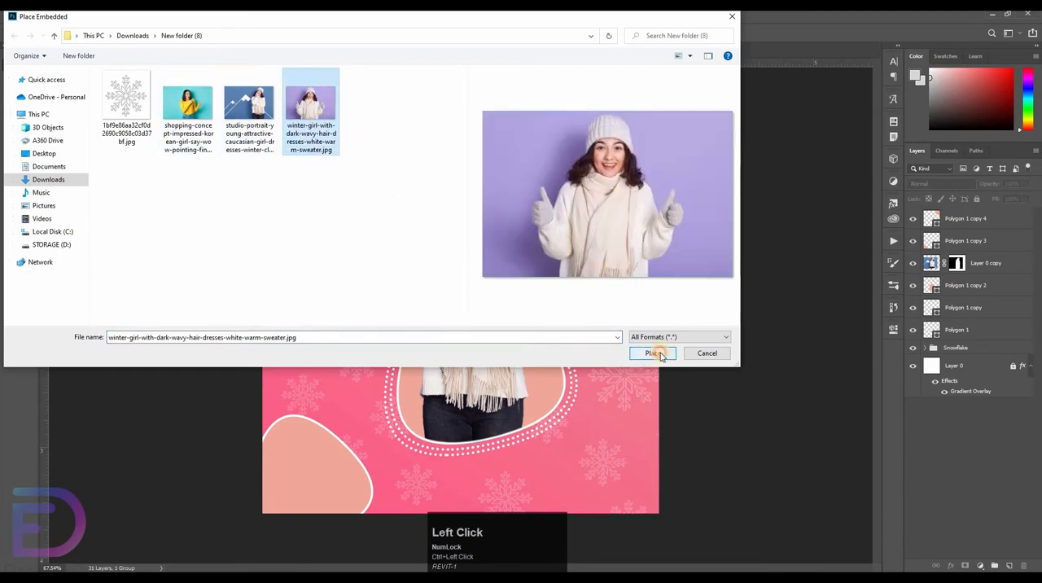
pyautogui.click(653, 353)
# Scale the winter-girl photo down and position it so it covers the canvas's upper-right polygon
pyautogui.moveTo(658, 315); pyautogui.dragTo(488, 316)
pyautogui.moveTo(420, 315); pyautogui.dragTo(561, 258)
pyautogui.click(773, 247)
pyautogui.click(622, 168)
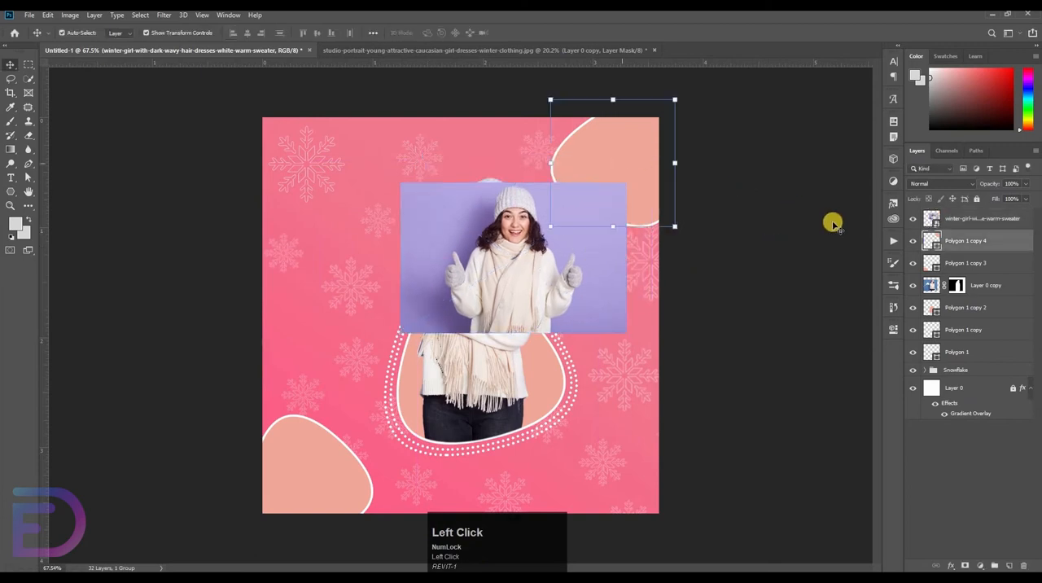
pyautogui.moveTo(579, 279); pyautogui.dragTo(665, 191)
pyautogui.moveTo(602, 241); pyautogui.dragTo(626, 213)
pyautogui.moveTo(631, 168)
pyautogui.mouseDown()
pyautogui.moveTo(641, 230)
pyautogui.moveTo(640, 182)
pyautogui.mouseUp()
# Create a clipping mask that confines the winter-girl photo to the upper-right polygon
pyautogui.rightClick(968, 226)
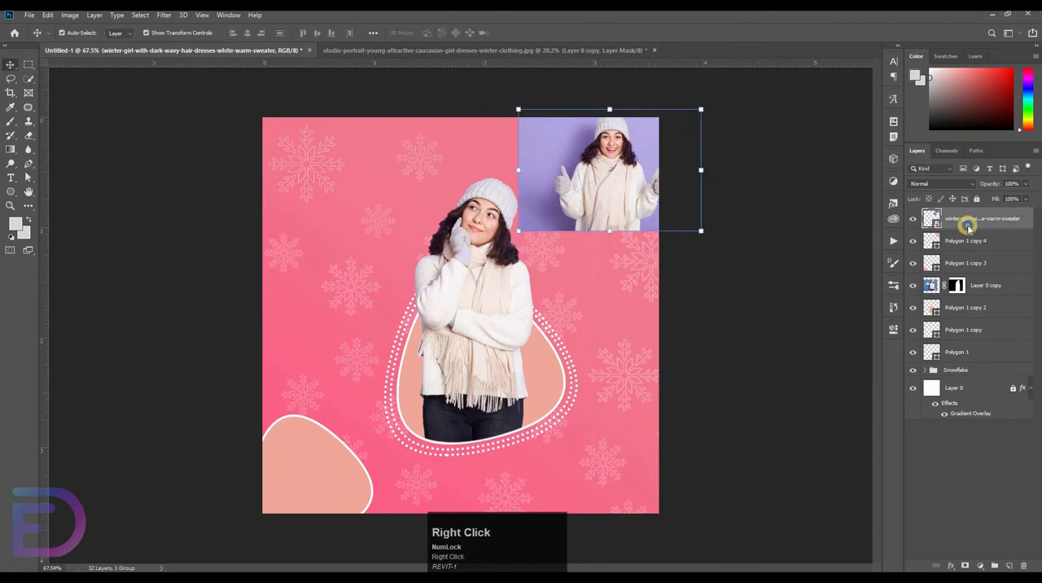
pyautogui.rightClick(968, 227)
pyautogui.click(858, 346)
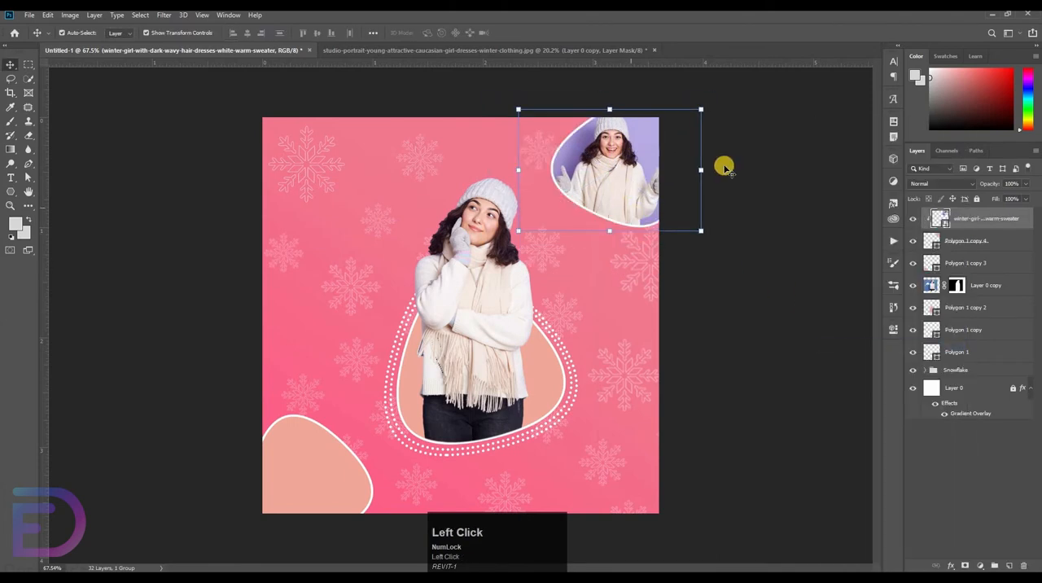
# Scale the clipped winter-girl photo to 8.19%, nudge it sideways to fit inside its polygon, and deselect it
pyautogui.moveTo(703, 170); pyautogui.dragTo(616, 181)
pyautogui.click(768, 200)
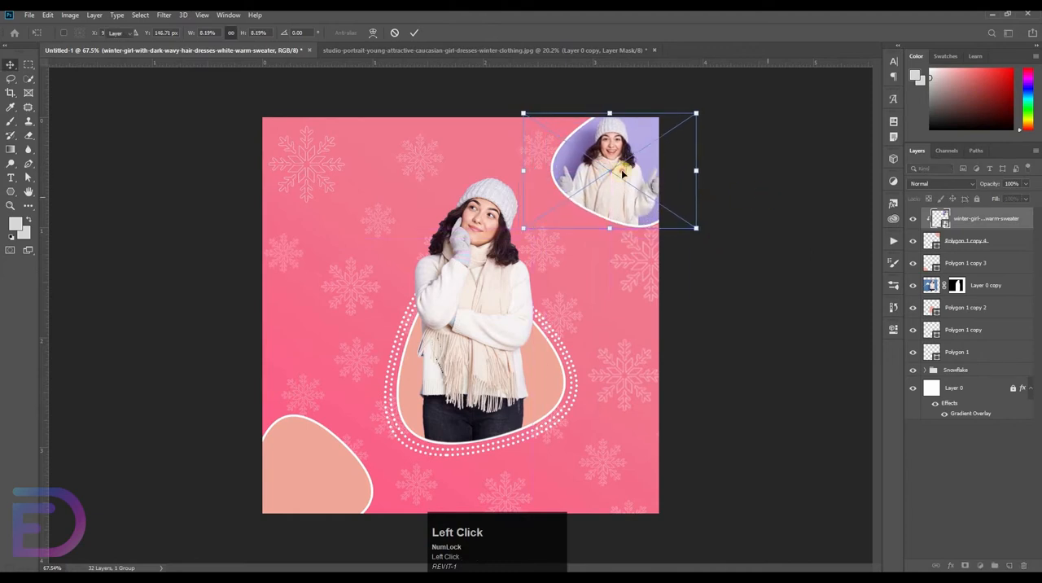
pyautogui.hotkey('shift', 'Right')
pyautogui.hotkey('shift', 'Right')
pyautogui.hotkey('shift', 'Left')
pyautogui.hotkey('shift', 'Left')
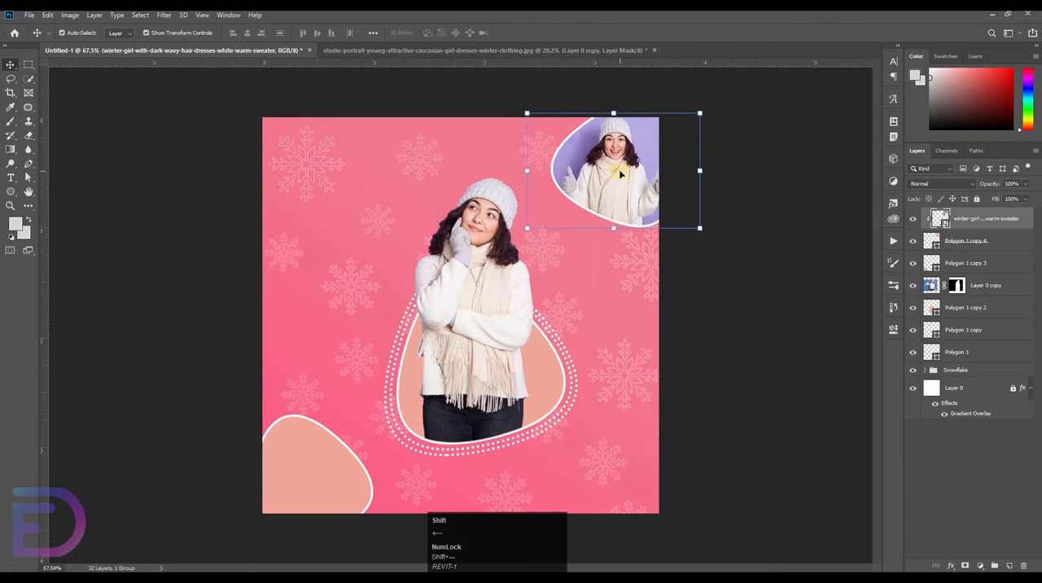
pyautogui.press('Right')
pyautogui.press('Right')
pyautogui.press('Right')
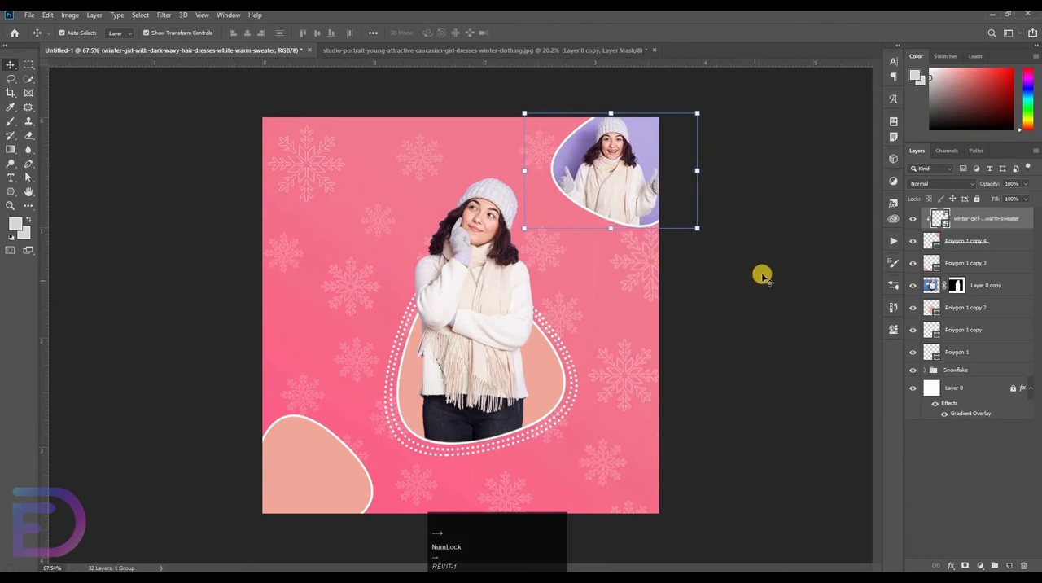
pyautogui.click(465, 138)
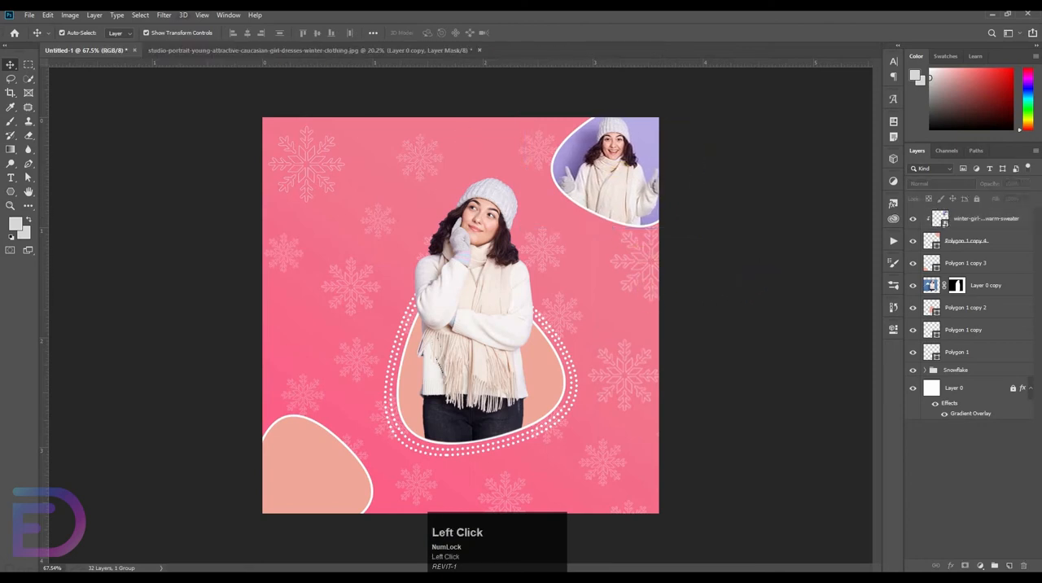
# Place the embedded shopping-concept photo of the woman in yellow and scale it down over the canvas's lower-left polygon
pyautogui.click(27, 15)
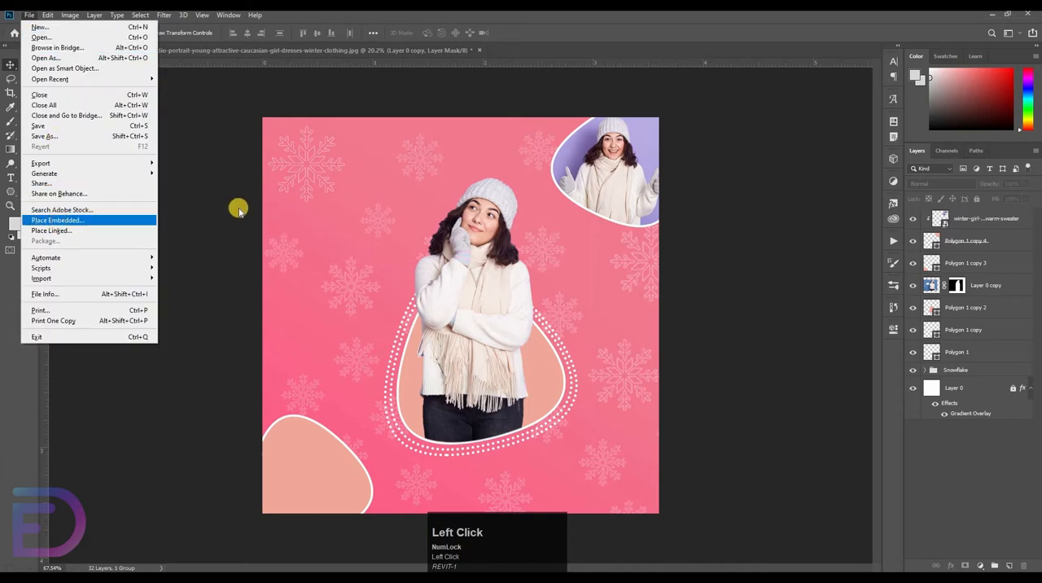
pyautogui.click(57, 220)
pyautogui.doubleClick(204, 143)
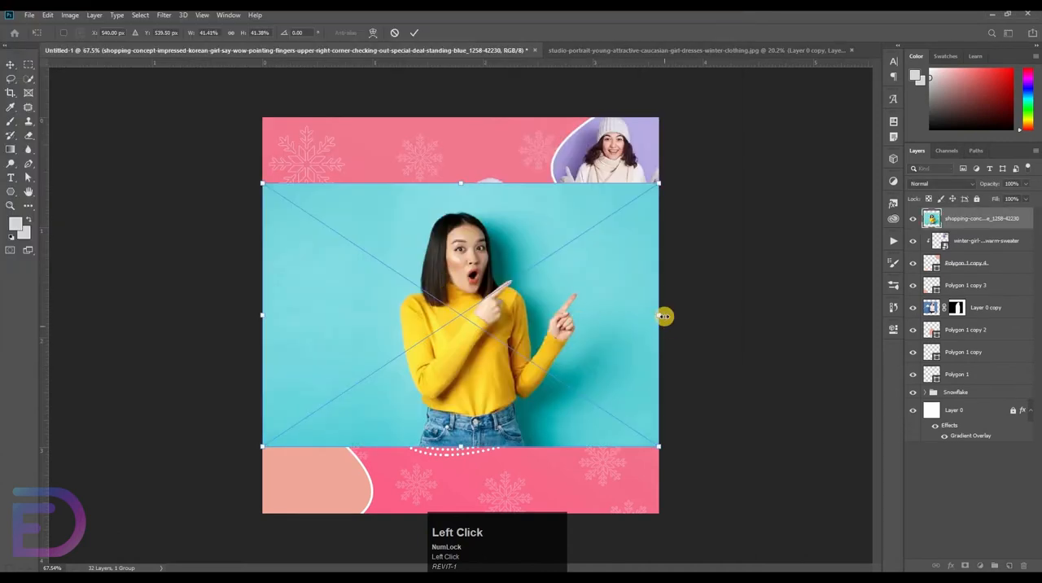
pyautogui.moveTo(661, 315); pyautogui.dragTo(419, 329)
pyautogui.moveTo(372, 329); pyautogui.dragTo(343, 480)
pyautogui.click(604, 456)
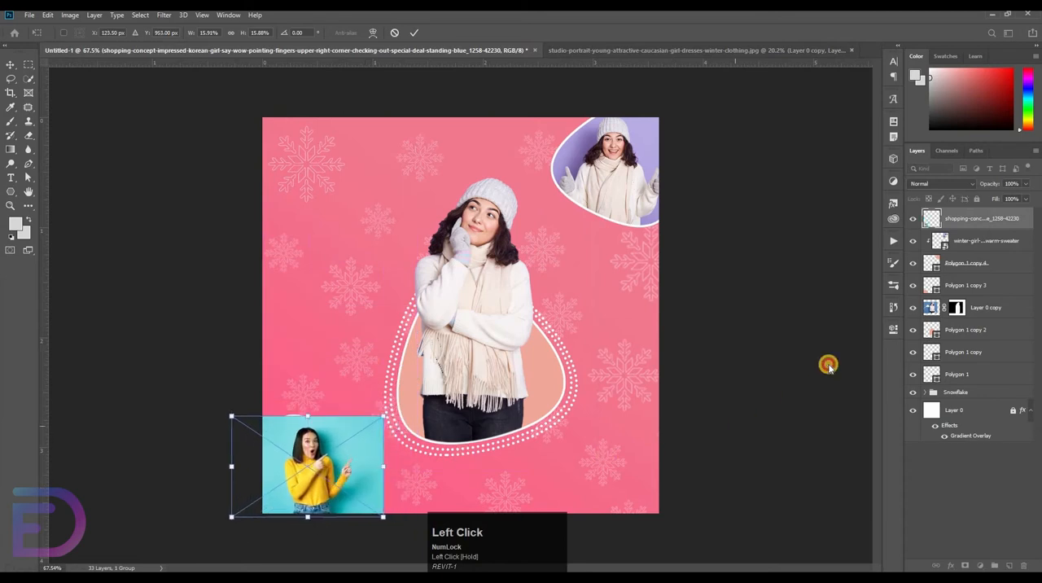
# Move the shopping-concept photo layer directly above Polygon 1 copy 3 and clip it to that polygon
pyautogui.click(968, 269)
pyautogui.click(968, 286)
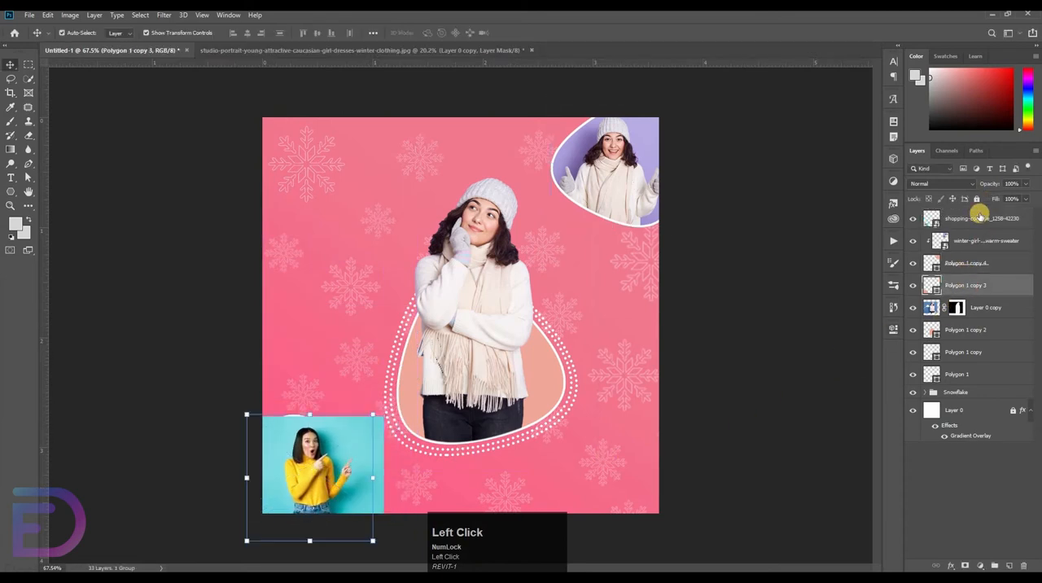
pyautogui.moveTo(980, 217); pyautogui.dragTo(954, 271)
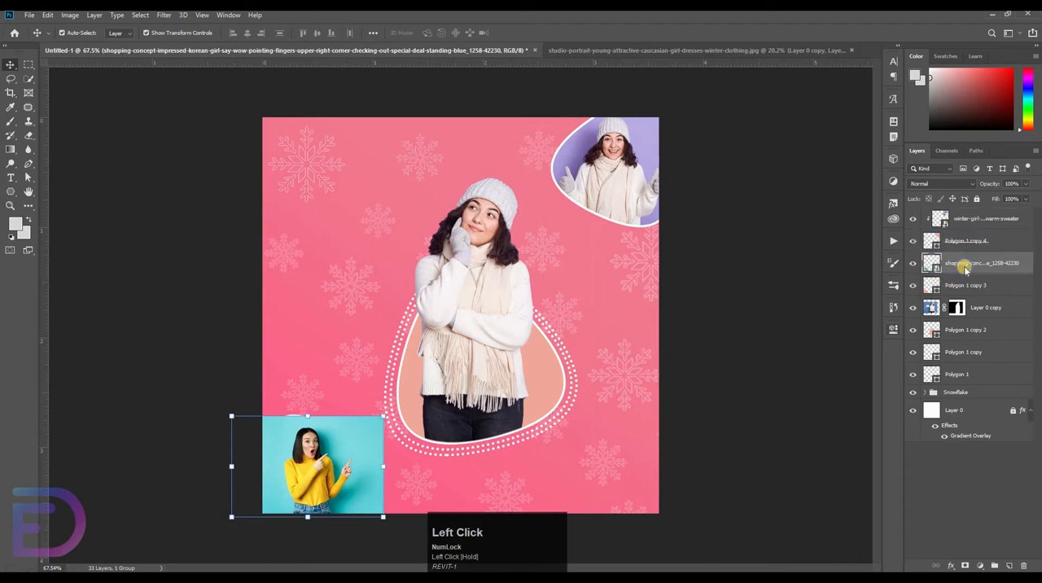
pyautogui.rightClick(961, 265)
pyautogui.click(853, 347)
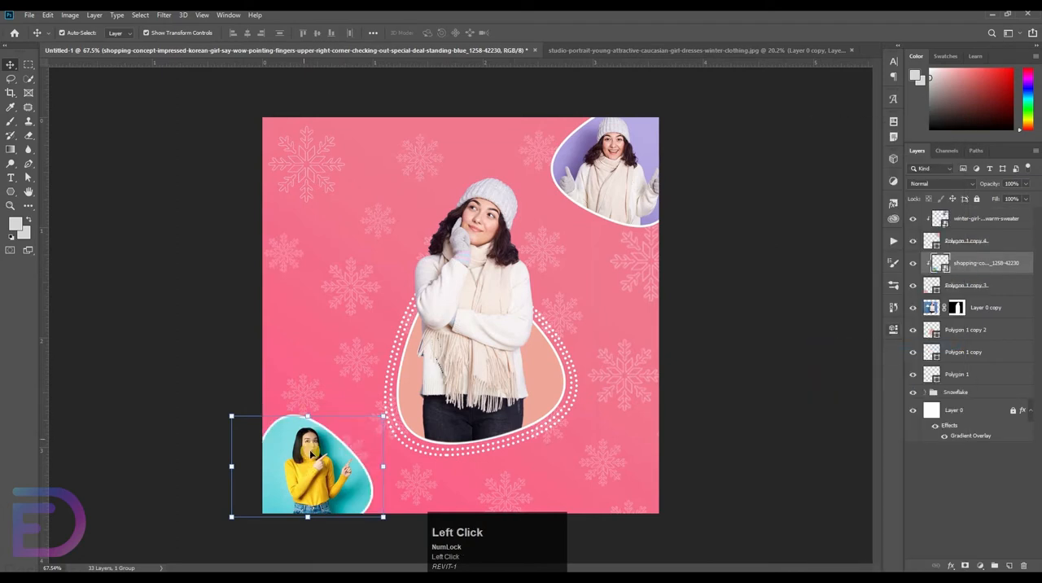
# Move the clipped shopping-concept photo left and slightly up, and fine-tune it with small nudges down and right inside its polygon
pyautogui.moveTo(309, 453); pyautogui.dragTo(285, 457)
pyautogui.press('Down')
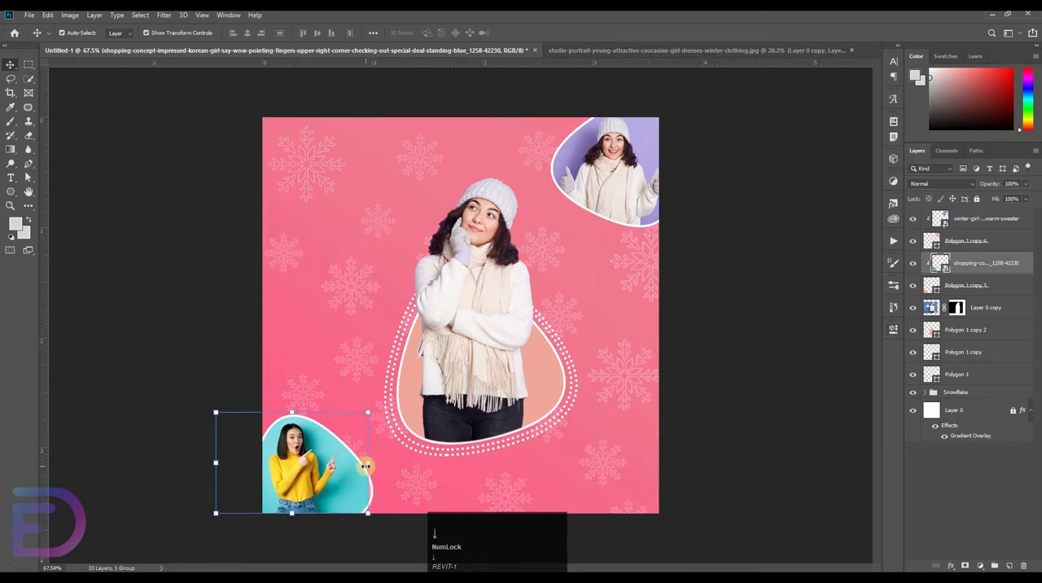
pyautogui.press('Right')
pyautogui.press('Right')
pyautogui.press('Right')
pyautogui.press('Right')
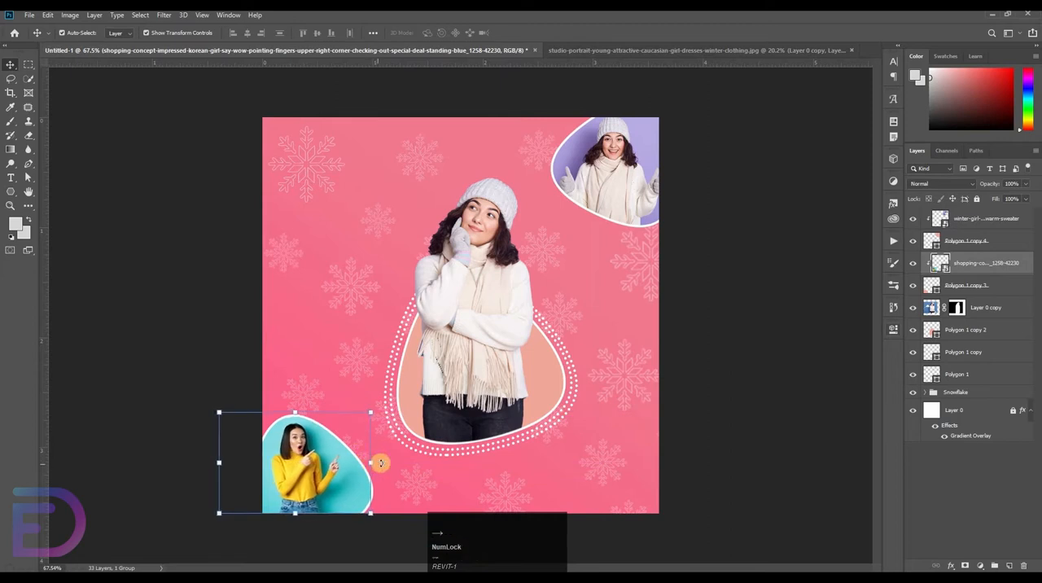
# Nudge the clipped shopping-concept photo slightly down inside its polygon and deselect it
pyautogui.press('Down')
pyautogui.press('Down')
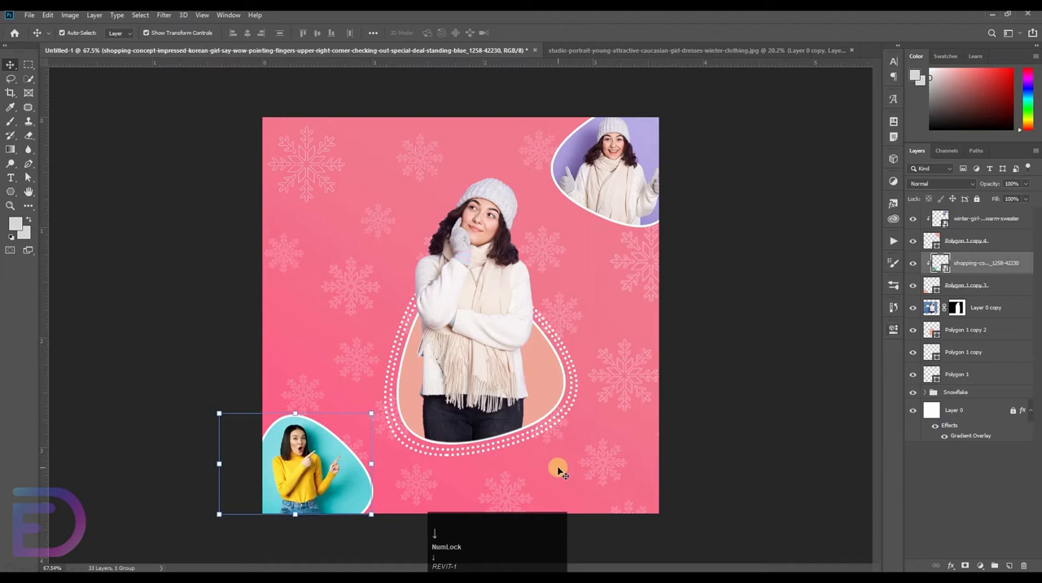
pyautogui.click(778, 437)
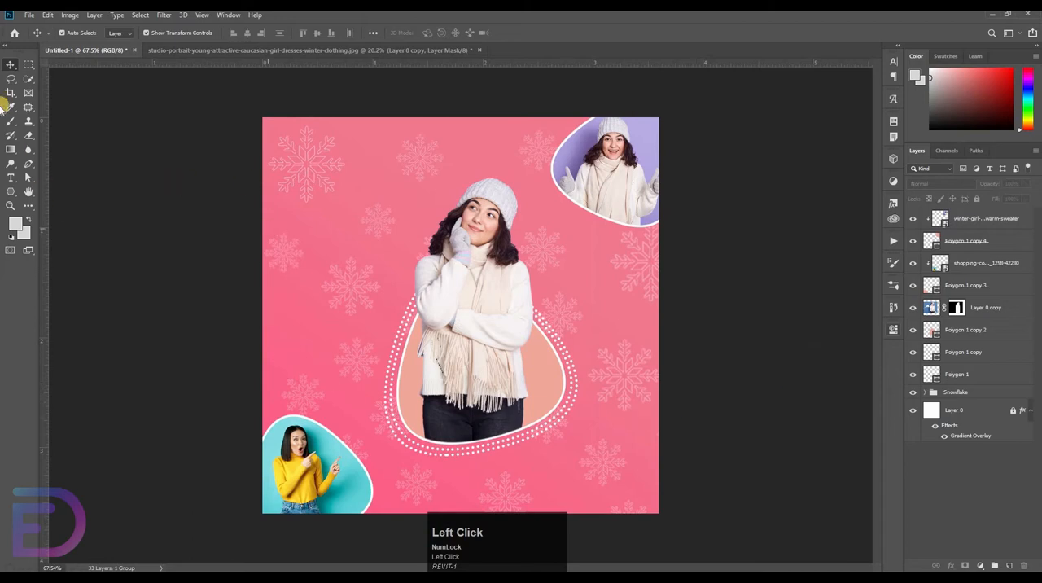
# Group the cut-out woman's Layer 0 copy with Polygon 1 copy 2, Polygon 1 copy and Polygon 1
pyautogui.click(11, 177)
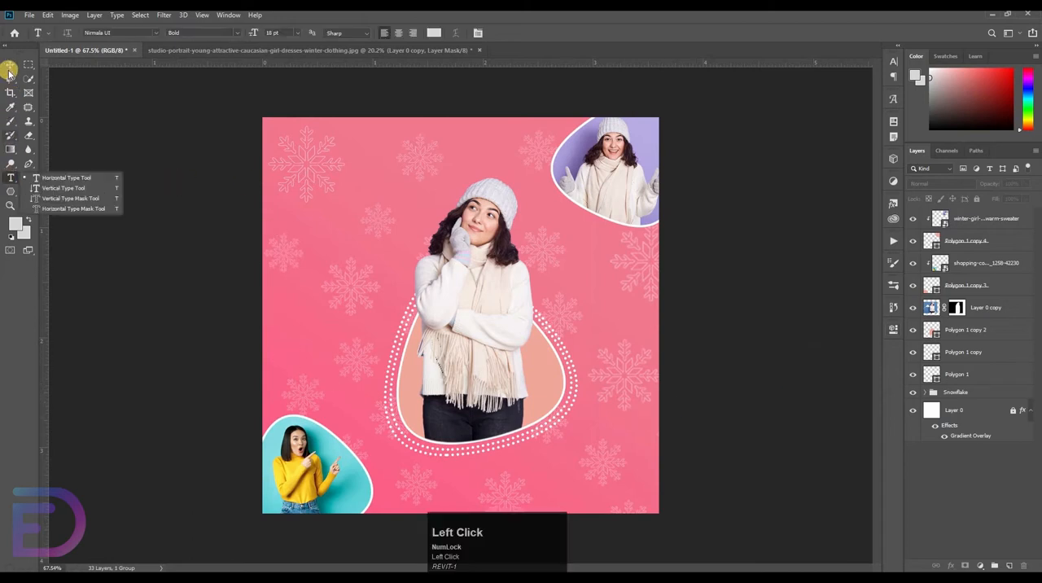
pyautogui.click(10, 66)
pyautogui.click(946, 224)
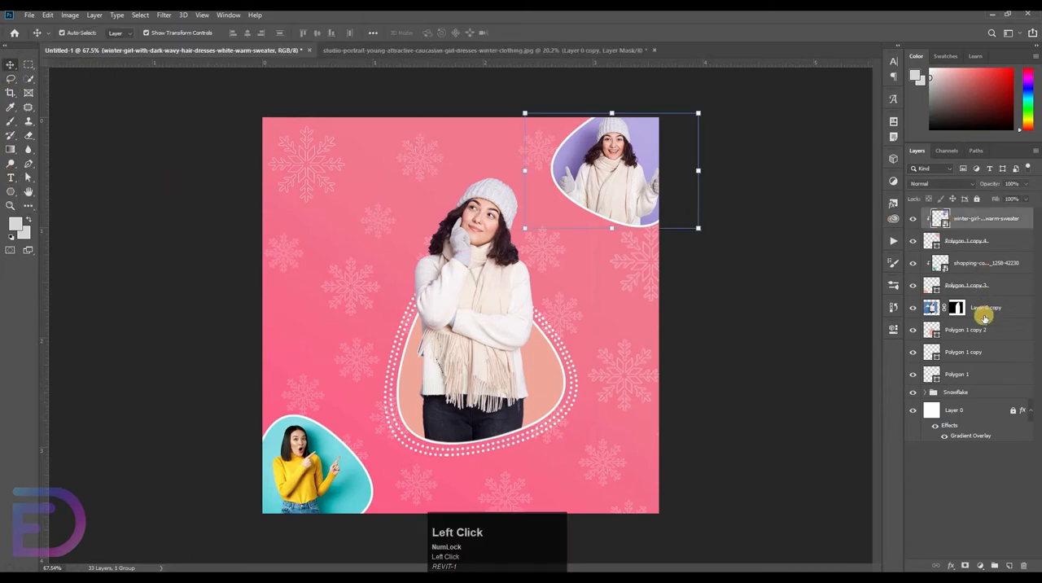
pyautogui.click(981, 307)
pyautogui.keyDown('shift'); pyautogui.click(949, 374); pyautogui.keyUp('shift')
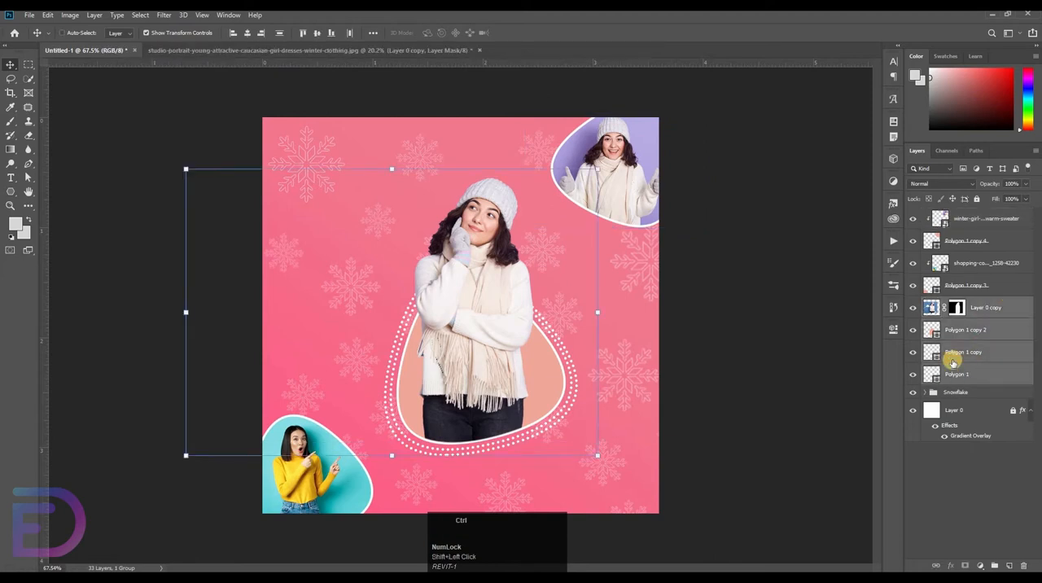
pyautogui.hotkey('ctrl', 'g')
# Group the two clipped corner photos together with their polygons, Polygon 1 copy 3 and Polygon 1 copy 4, and deselect
pyautogui.click(959, 287)
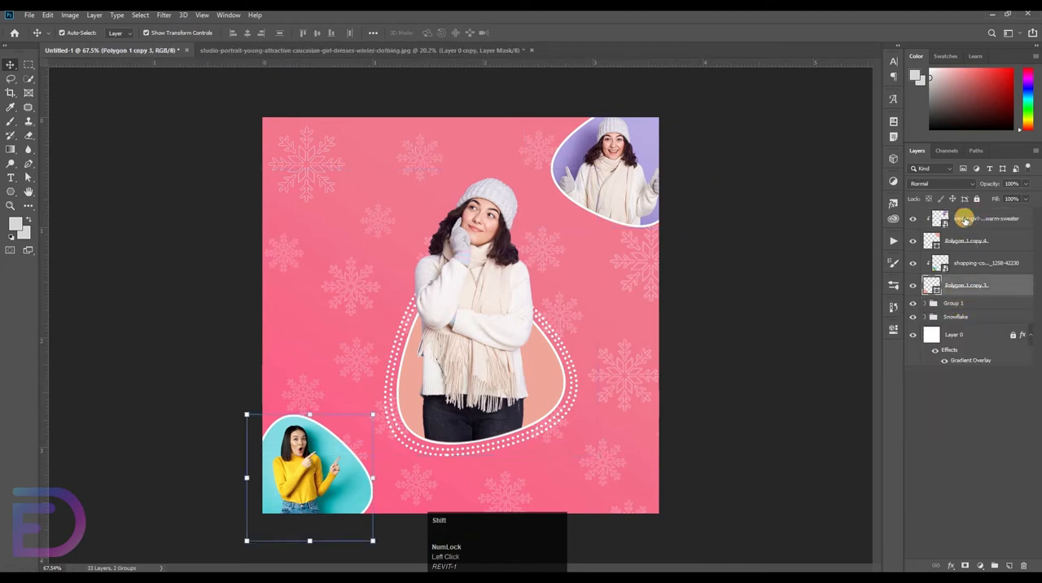
pyautogui.keyDown('shift'); pyautogui.click(964, 218); pyautogui.keyUp('shift')
pyautogui.hotkey('ctrl', 'g')
pyautogui.click(254, 108)
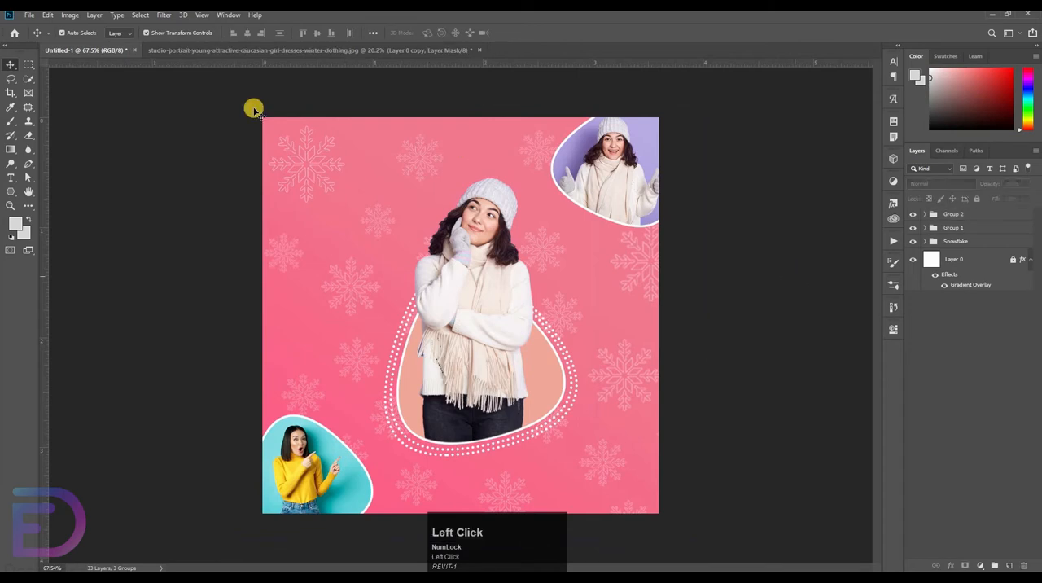
# Draw a rectangle shape about 1035 by 1089 px over the canvas, slightly inset from its side edges
pyautogui.moveTo(10, 178); pyautogui.dragTo(35, 181)
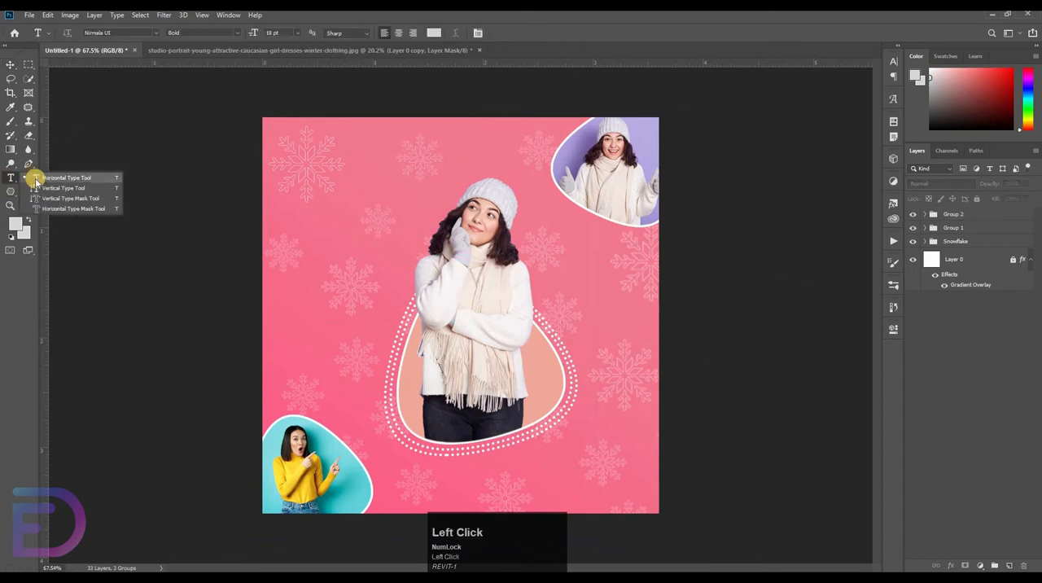
pyautogui.rightClick(10, 192)
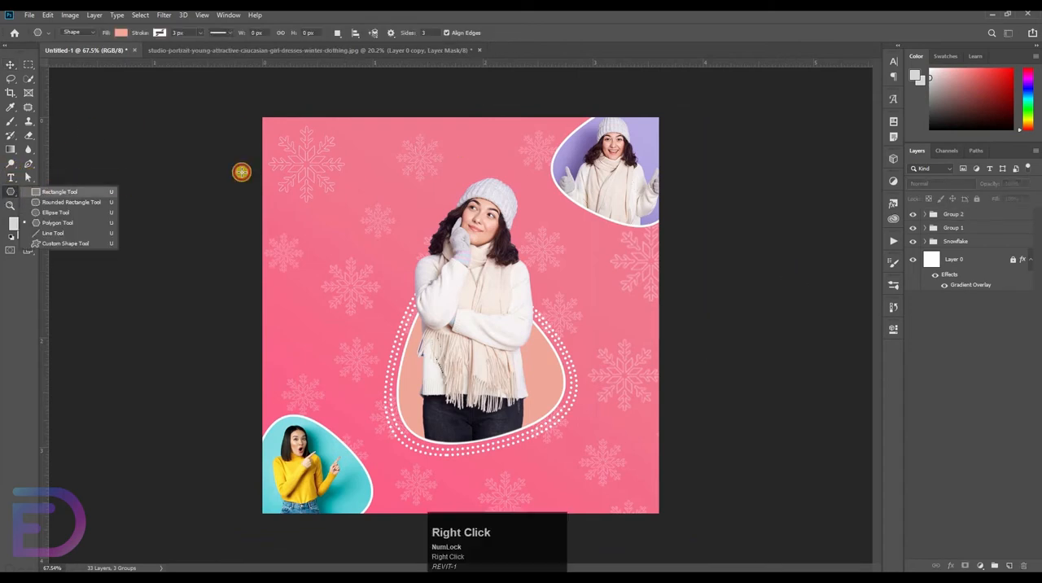
pyautogui.click(61, 189)
pyautogui.moveTo(554, 322)
pyautogui.mouseDown()
pyautogui.moveTo(632, 426)
pyautogui.moveTo(647, 507)
pyautogui.moveTo(419, 423)
pyautogui.moveTo(538, 499)
pyautogui.moveTo(479, 521)
pyautogui.moveTo(590, 545)
pyautogui.moveTo(590, 555)
pyautogui.moveTo(505, 471)
pyautogui.moveTo(619, 532)
pyautogui.moveTo(655, 570)
pyautogui.moveTo(643, 564)
pyautogui.moveTo(652, 569)
pyautogui.moveTo(632, 495)
pyautogui.moveTo(610, 479)
pyautogui.moveTo(650, 522)
pyautogui.mouseUp()
pyautogui.press('space')
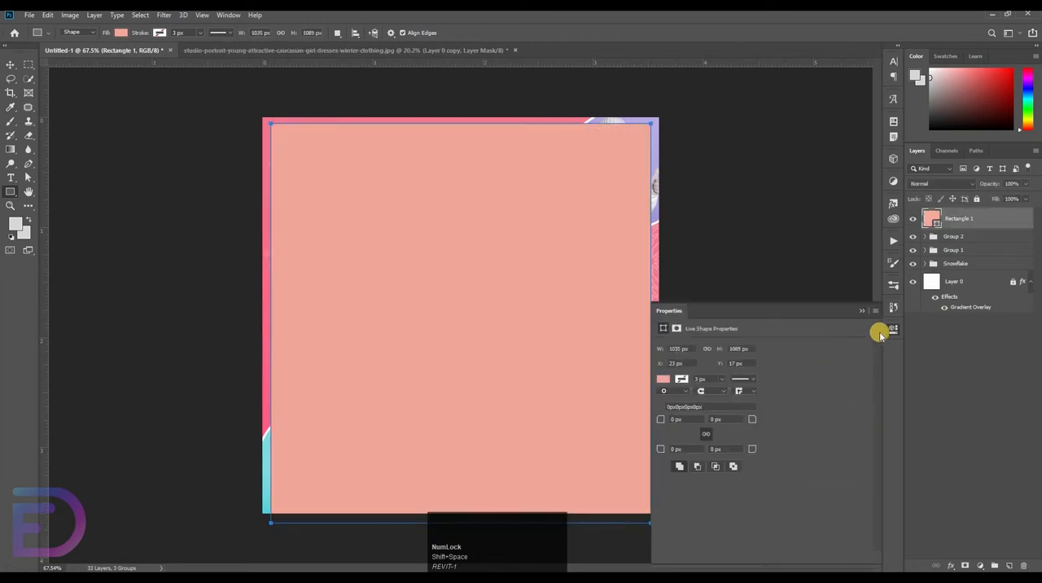
pyautogui.click(889, 332)
# Remove the rectangle's fill and give it a light salmon stroke from the recently used colors
pyautogui.click(119, 33)
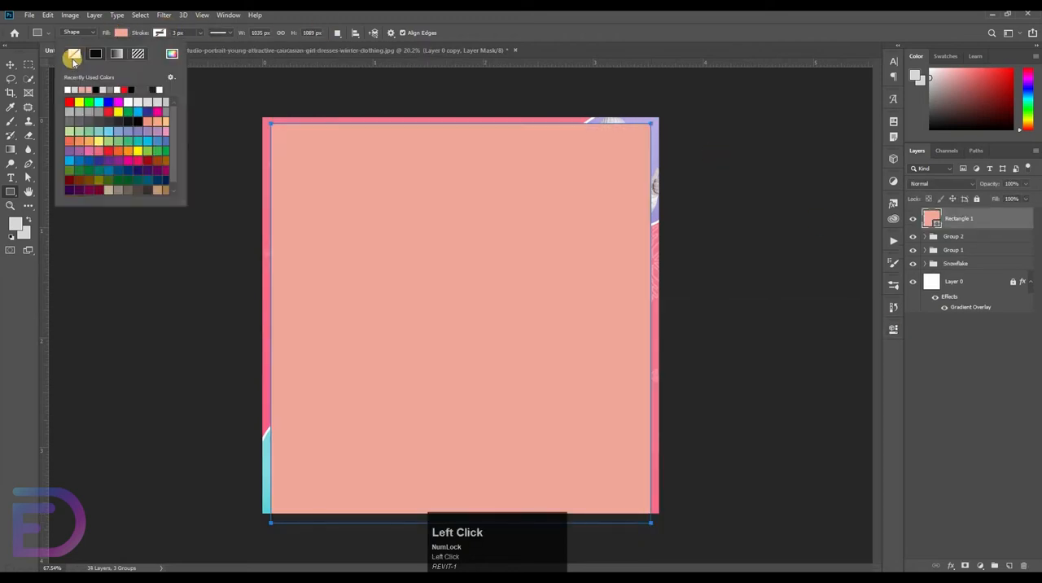
pyautogui.click(73, 53)
pyautogui.click(159, 34)
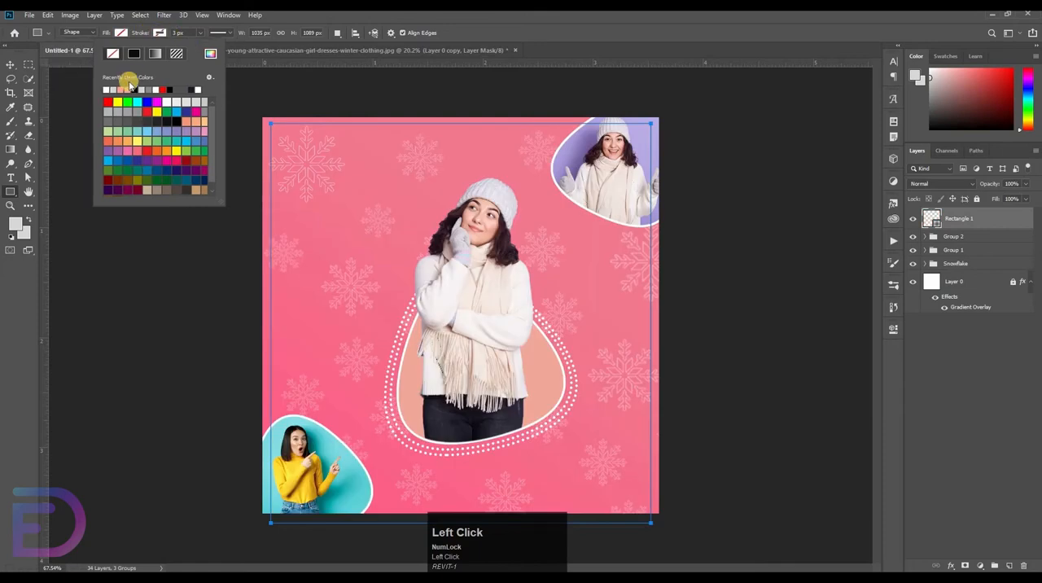
pyautogui.click(124, 86)
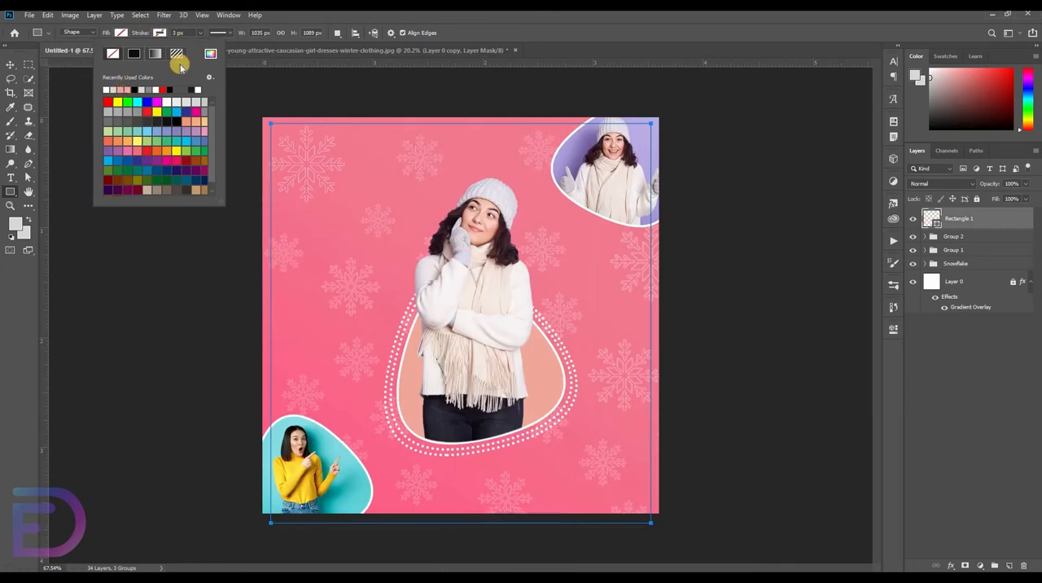
pyautogui.click(159, 35)
# Set the rectangle's stroke width to 5 px
pyautogui.press('Up')
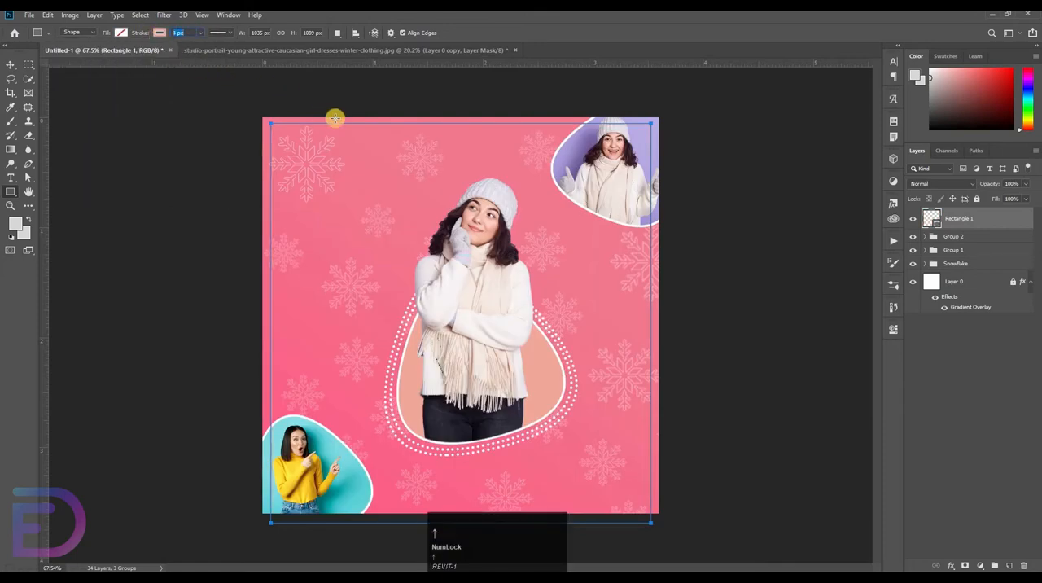
pyautogui.press('Return')
pyautogui.click(189, 31)
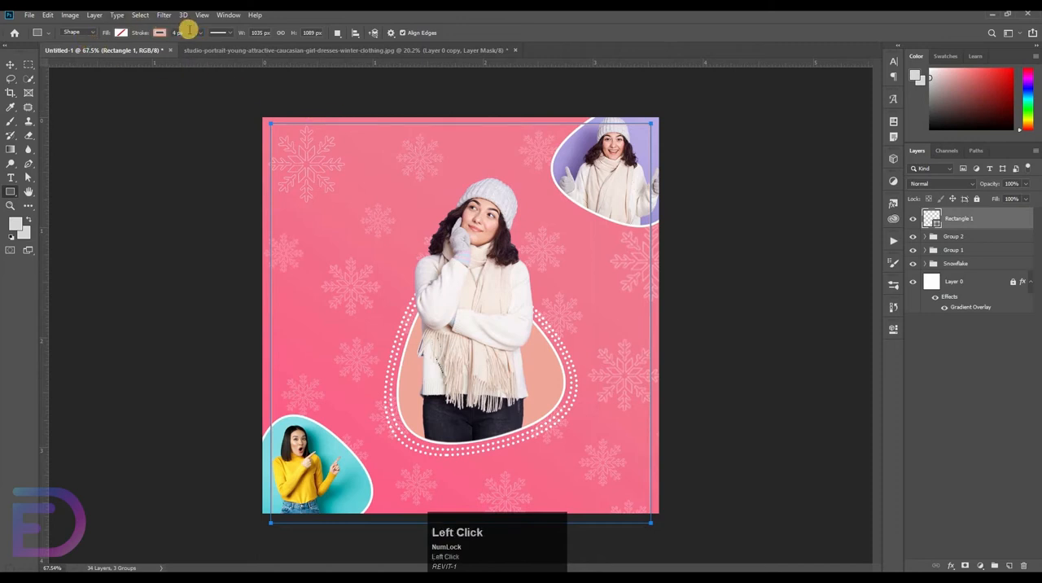
pyautogui.press('Up')
pyautogui.press('Return')
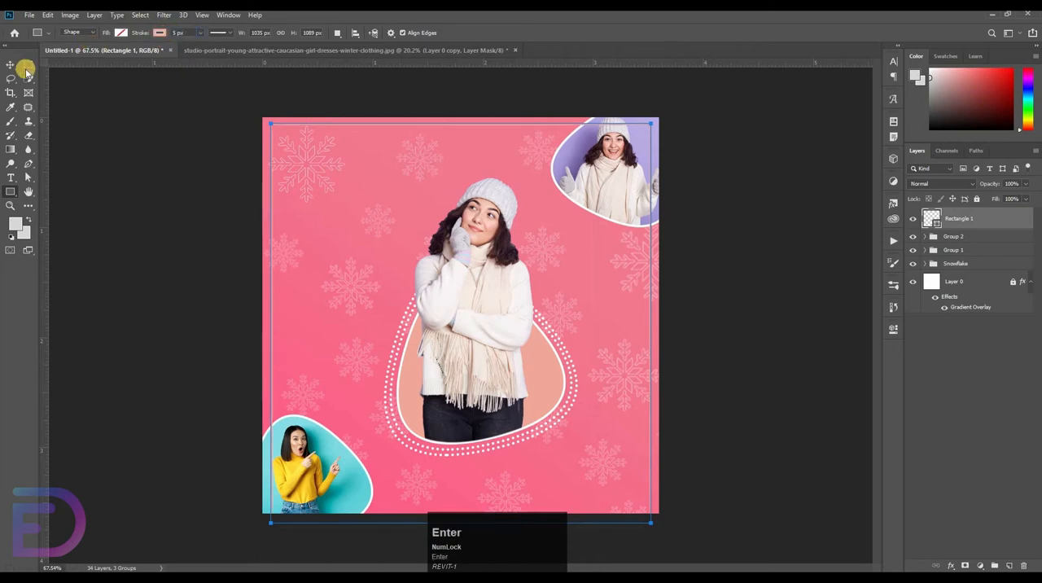
# Shorten the rectangle from below so its lower edge sits just inside the canvas
pyautogui.click(10, 64)
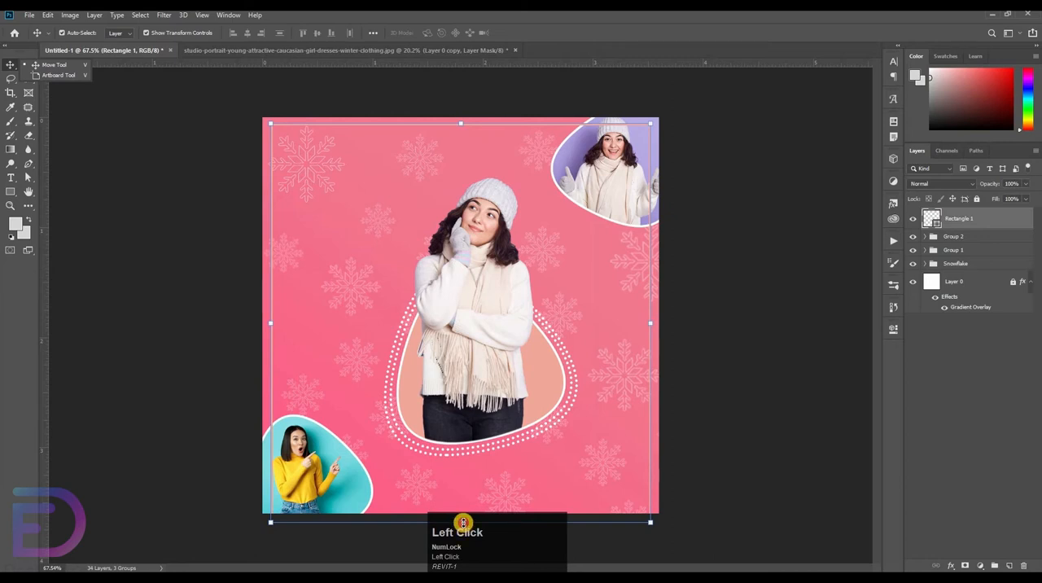
pyautogui.moveTo(463, 522)
pyautogui.mouseDown()
pyautogui.moveTo(467, 498)
pyautogui.moveTo(460, 505)
pyautogui.mouseUp()
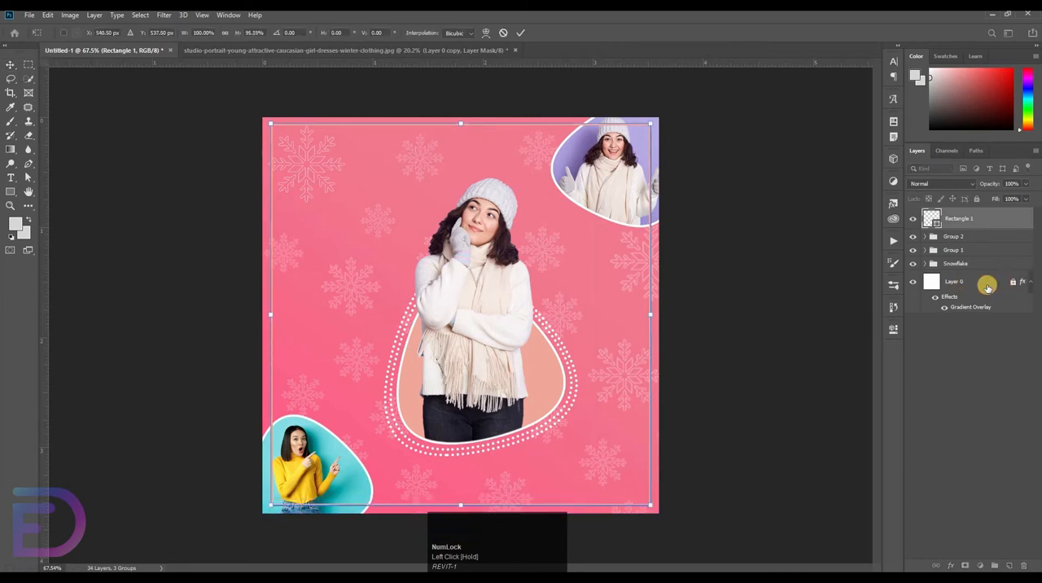
pyautogui.click(962, 285)
# Center the rectangle frame on the unlocked Layer 0 and move its layer directly above Layer 0, below the Snowflake group
pyautogui.keyDown('ctrl'); pyautogui.click(961, 281); pyautogui.keyUp('ctrl')
pyautogui.click(248, 33)
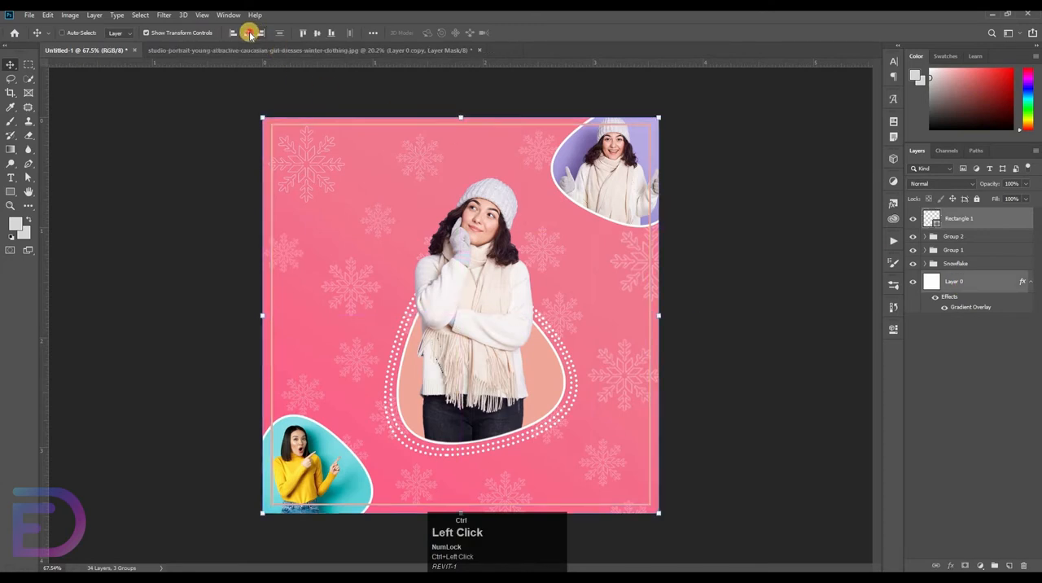
pyautogui.click(745, 338)
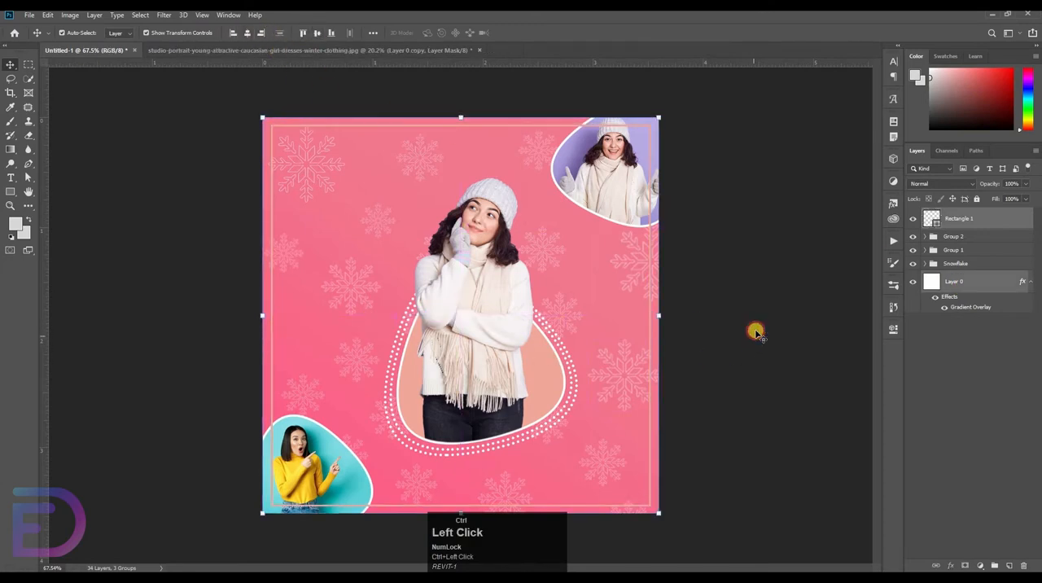
pyautogui.moveTo(967, 218); pyautogui.dragTo(972, 276)
pyautogui.click(774, 328)
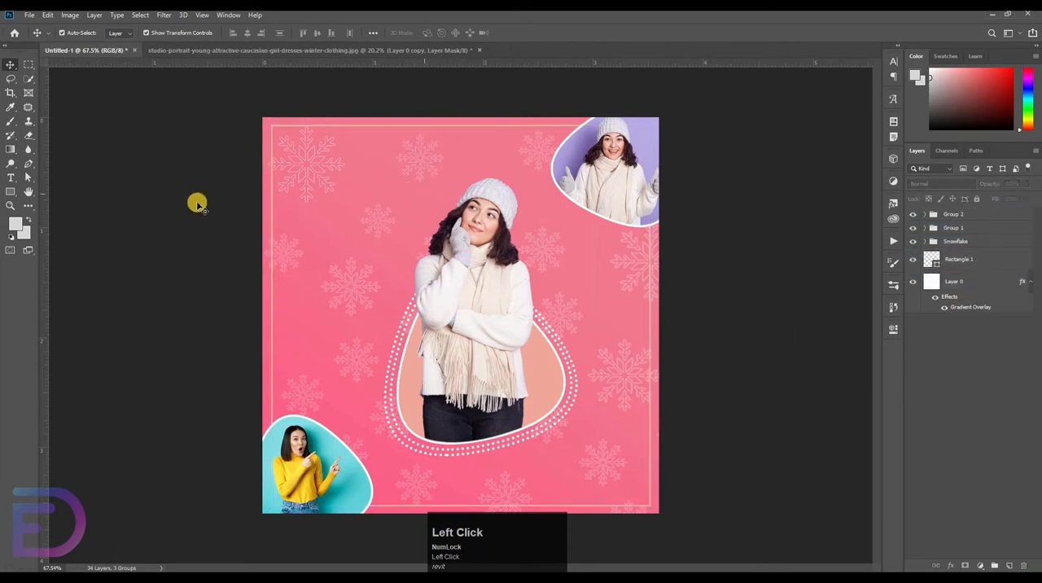
# Add a horizontal text reading SALE in white (ffffff) to the upper part of the canvas
pyautogui.click(10, 179)
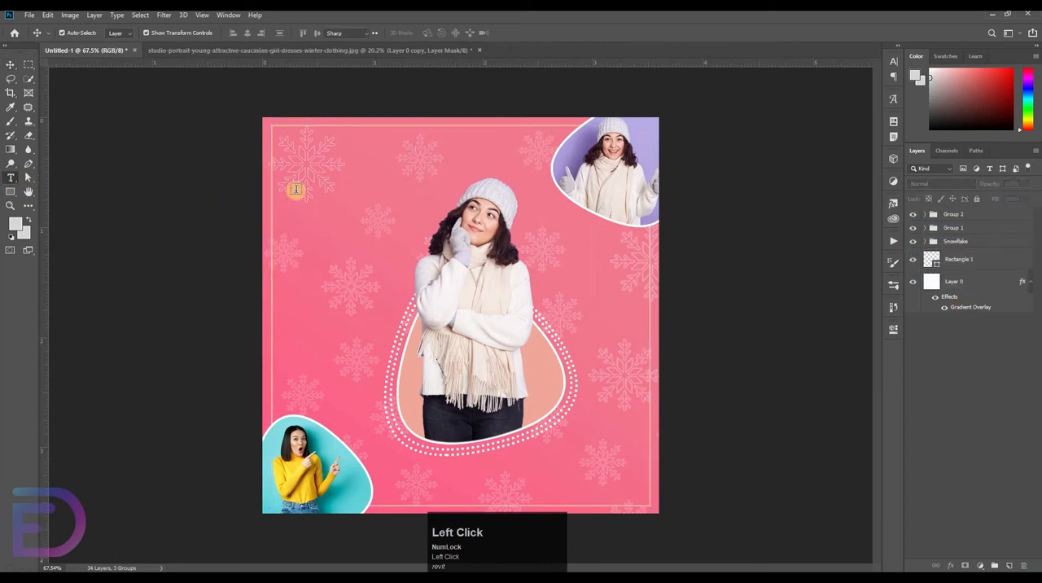
pyautogui.moveTo(340, 238); pyautogui.dragTo(331, 280)
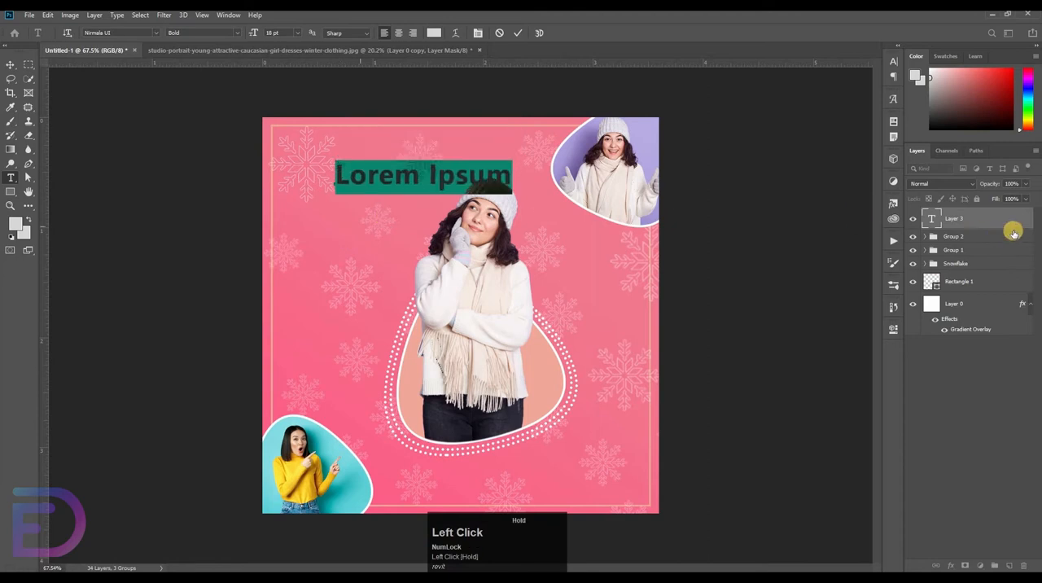
pyautogui.click(436, 31)
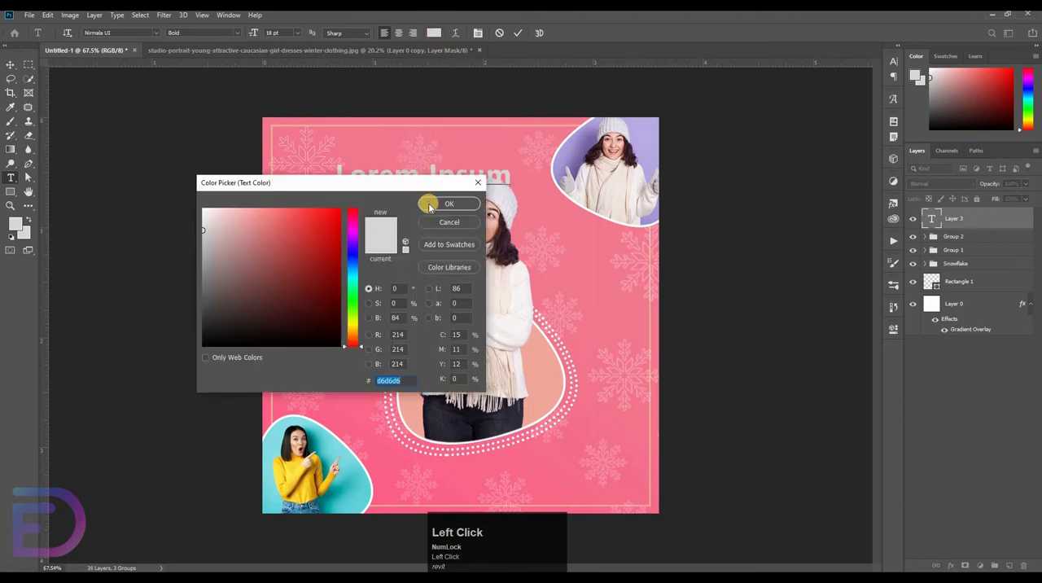
pyautogui.moveTo(284, 289); pyautogui.dragTo(187, 182)
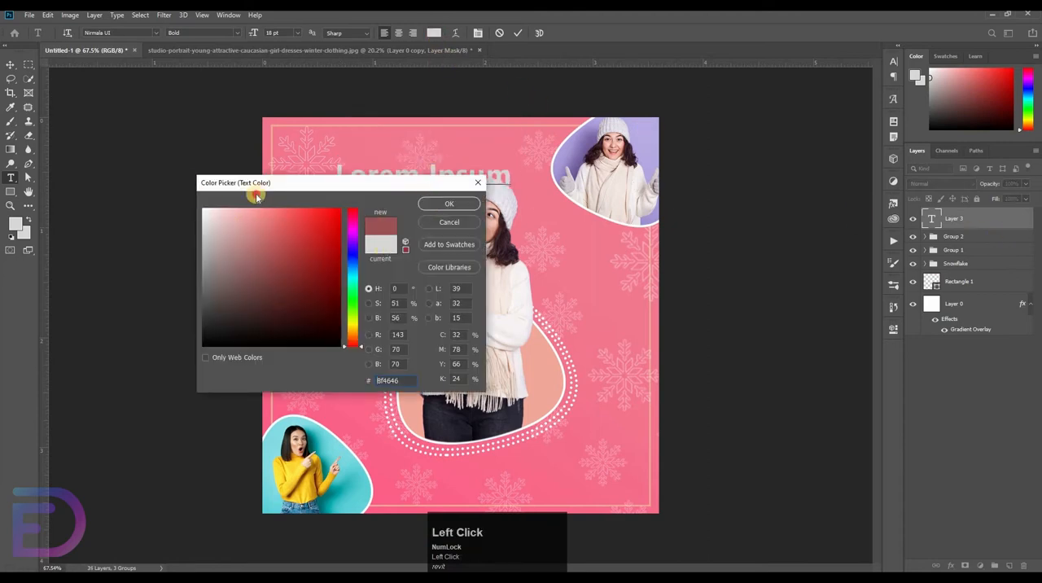
pyautogui.click(440, 205)
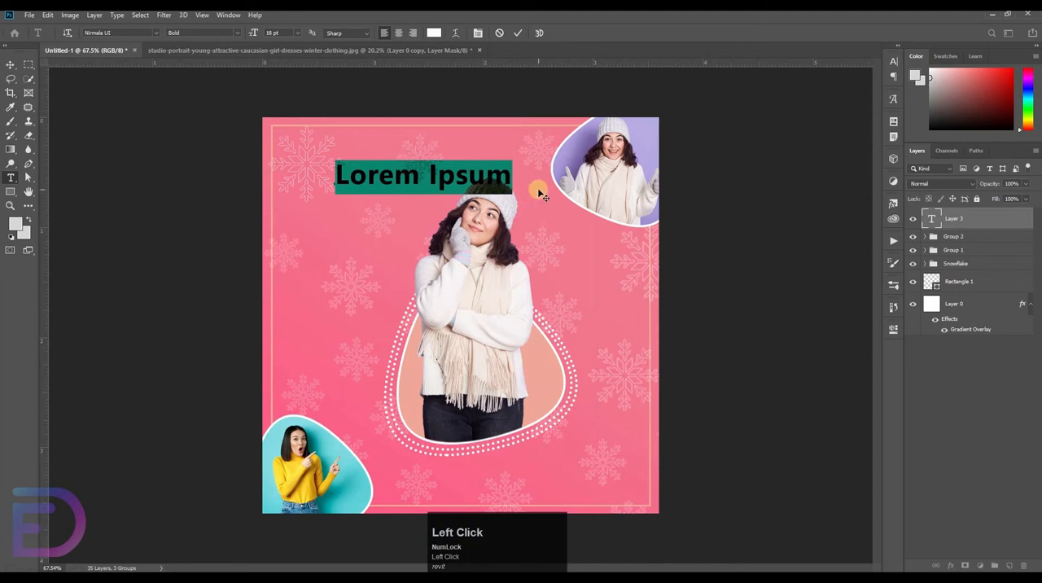
pyautogui.press('BackSpace')
pyautogui.write('sa')
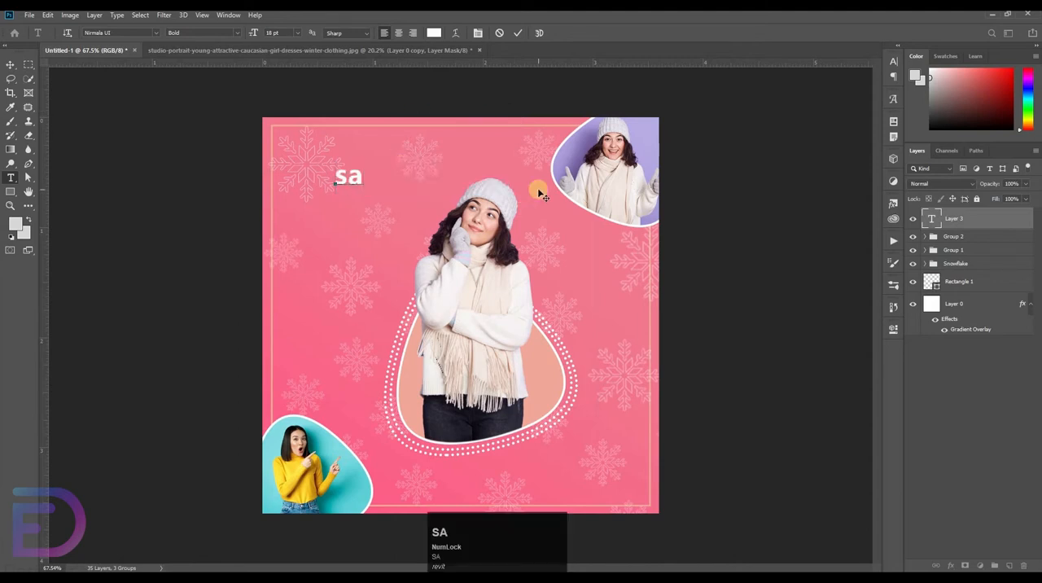
pyautogui.write('SALE')
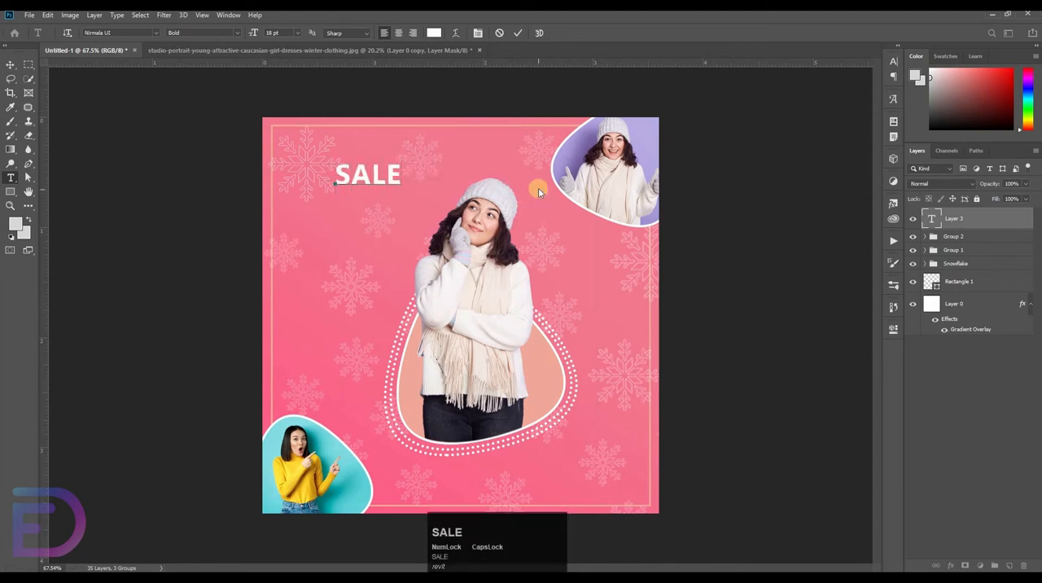
# Set the SALE text's font size to 29 pt and its tracking to 75
pyautogui.moveTo(337, 171); pyautogui.dragTo(417, 181)
pyautogui.click(891, 65)
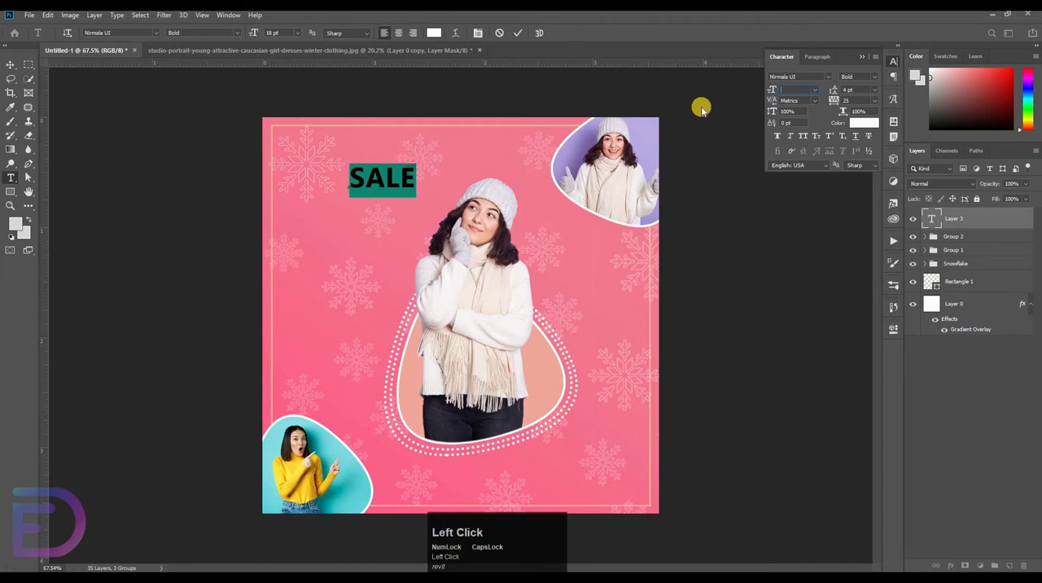
pyautogui.write('29')
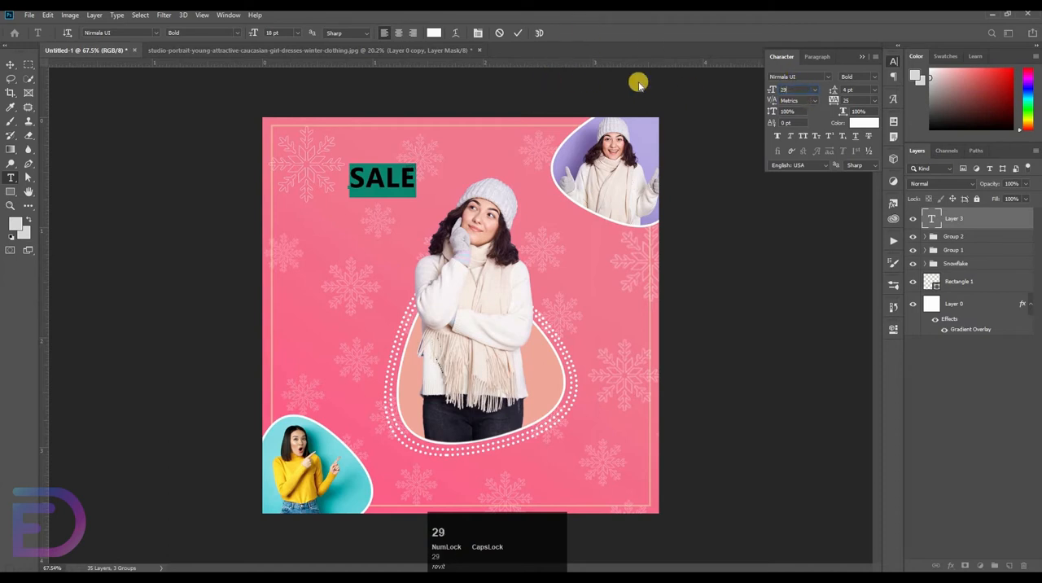
pyautogui.press('Return')
pyautogui.click(874, 101)
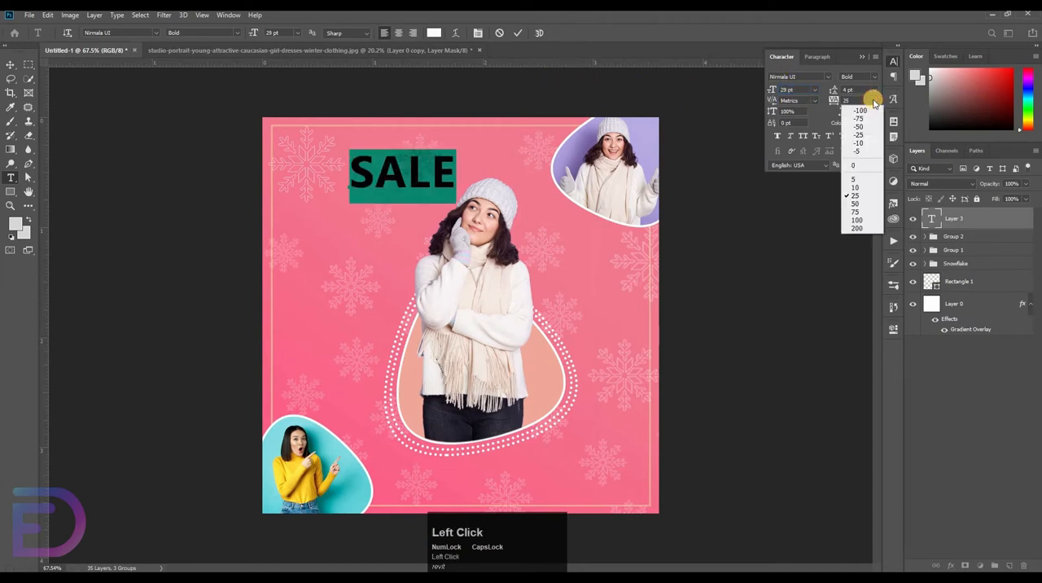
pyautogui.click(855, 212)
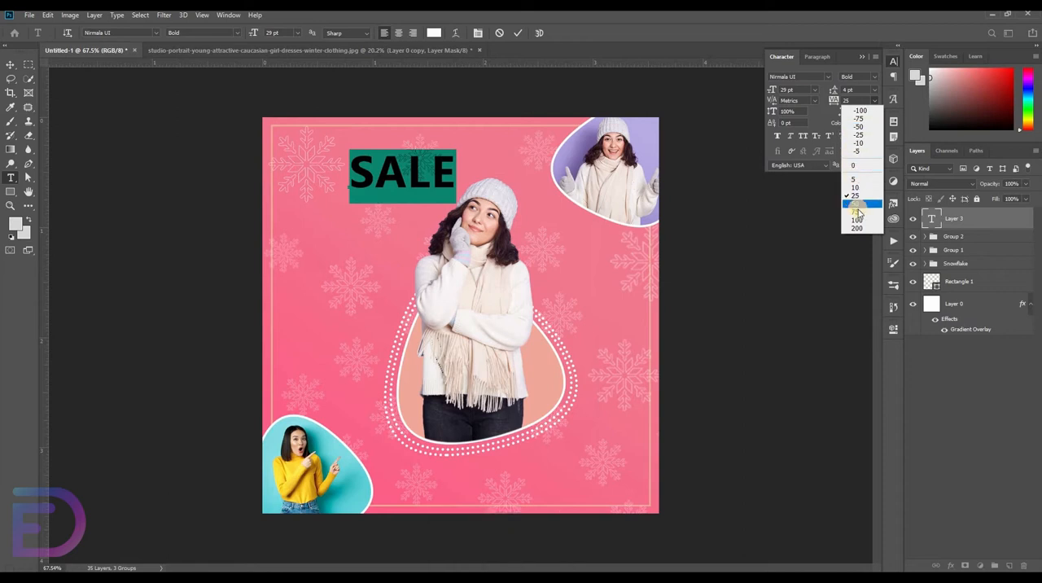
pyautogui.click(517, 33)
# Move the SALE text into the canvas's upper-left corner, just inside the frame, and keep it selected
pyautogui.click(8, 67)
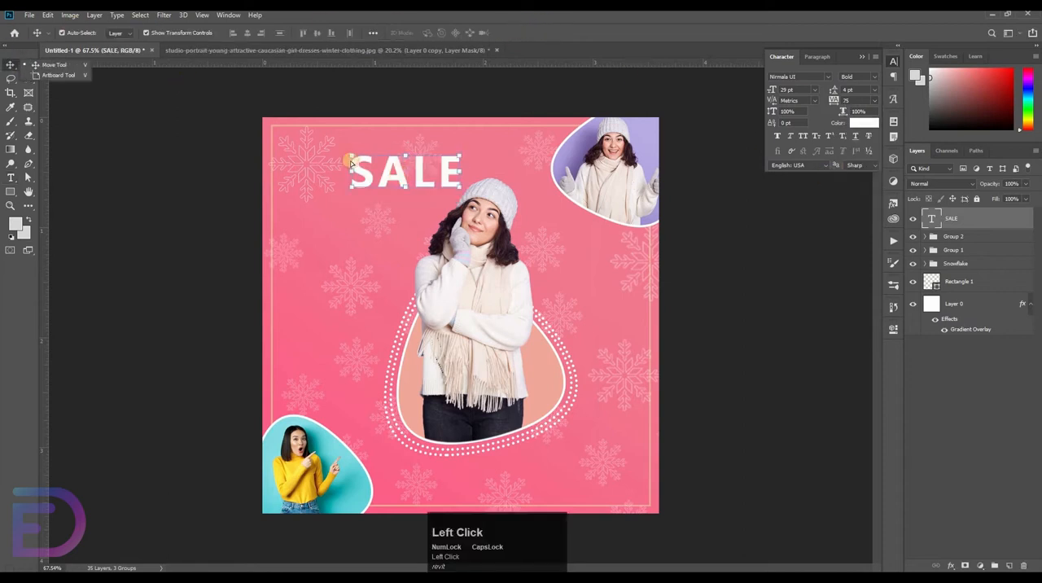
pyautogui.moveTo(350, 163); pyautogui.dragTo(303, 195)
pyautogui.click(306, 186)
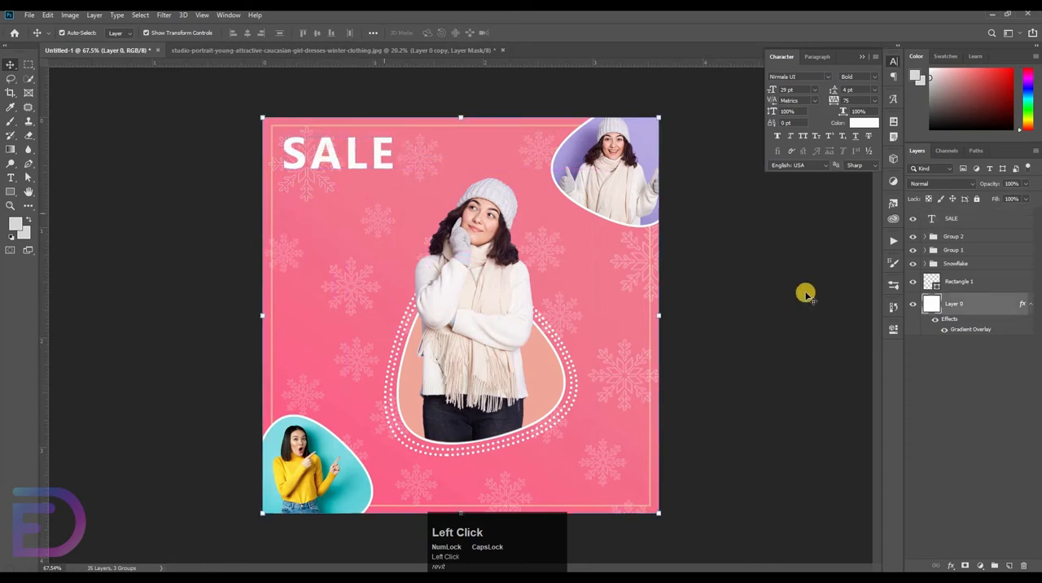
pyautogui.click(381, 158)
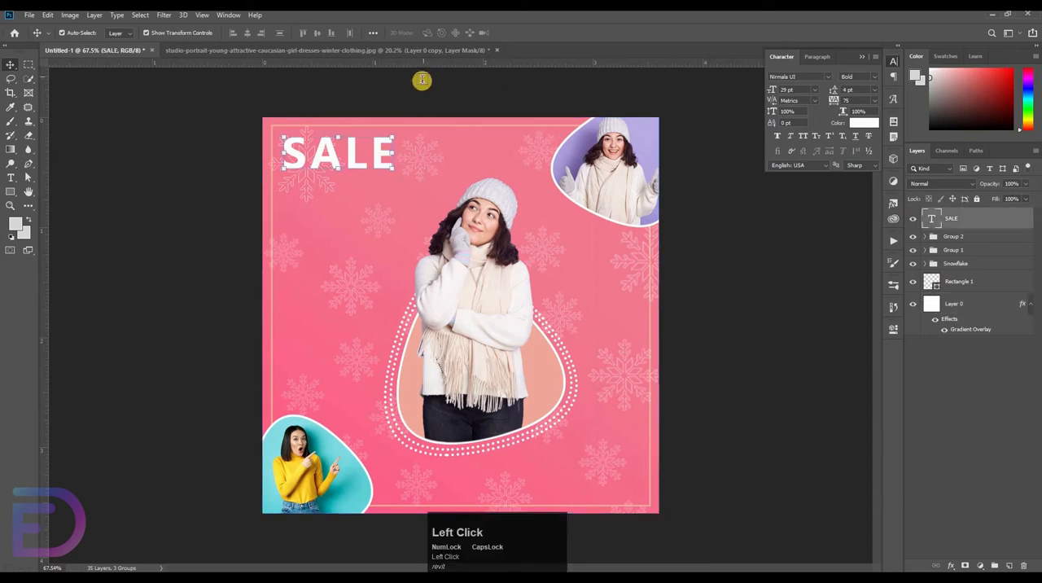
# Set the SALE text's tracking to 25
pyautogui.press('t')
pyautogui.doubleClick(350, 145)
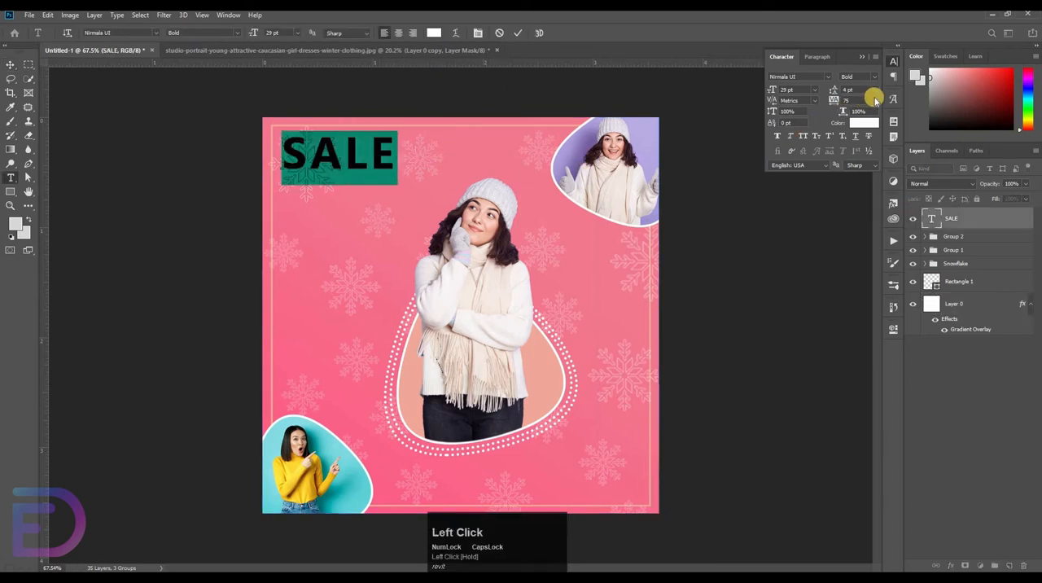
pyautogui.click(875, 100)
pyautogui.click(858, 195)
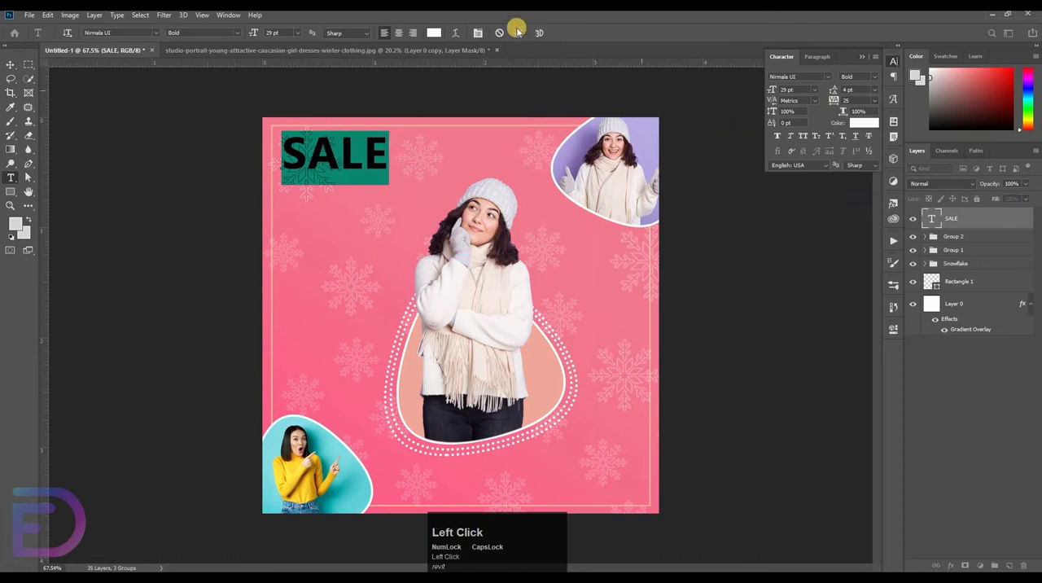
pyautogui.click(518, 33)
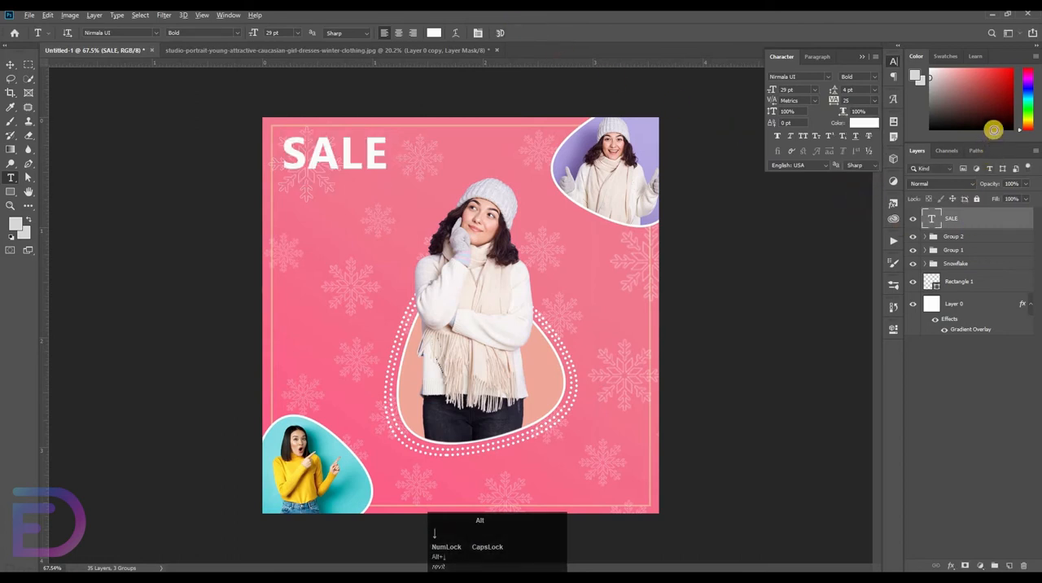
# Duplicate the SALE layer directly beneath the original, hide the original and set the copy's text color to D6D6D6
pyautogui.moveTo(975, 222)
pyautogui.mouseDown()
pyautogui.moveTo(975, 206)
pyautogui.moveTo(964, 224)
pyautogui.moveTo(974, 233)
pyautogui.mouseUp()
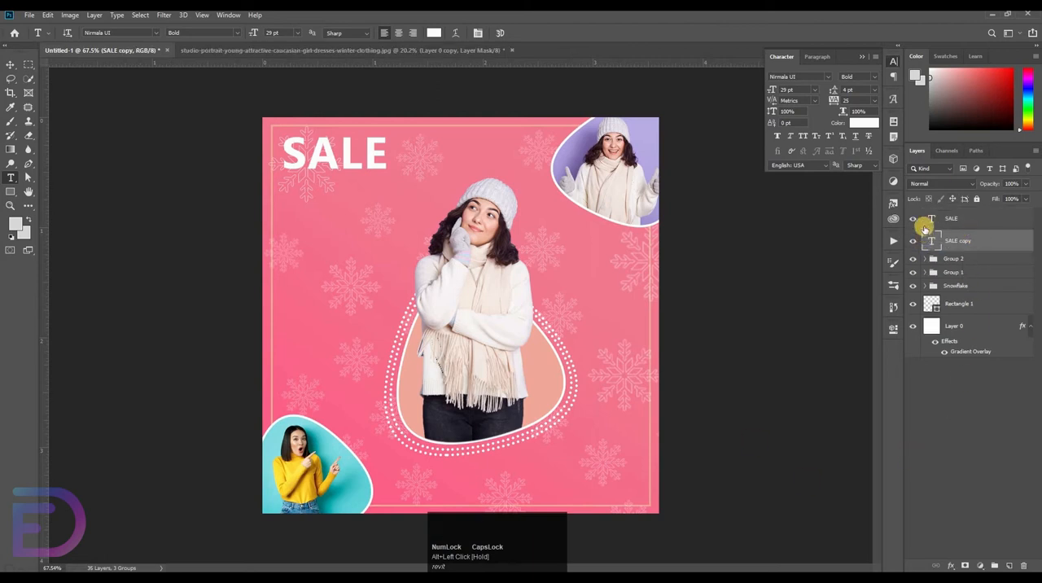
pyautogui.click(913, 220)
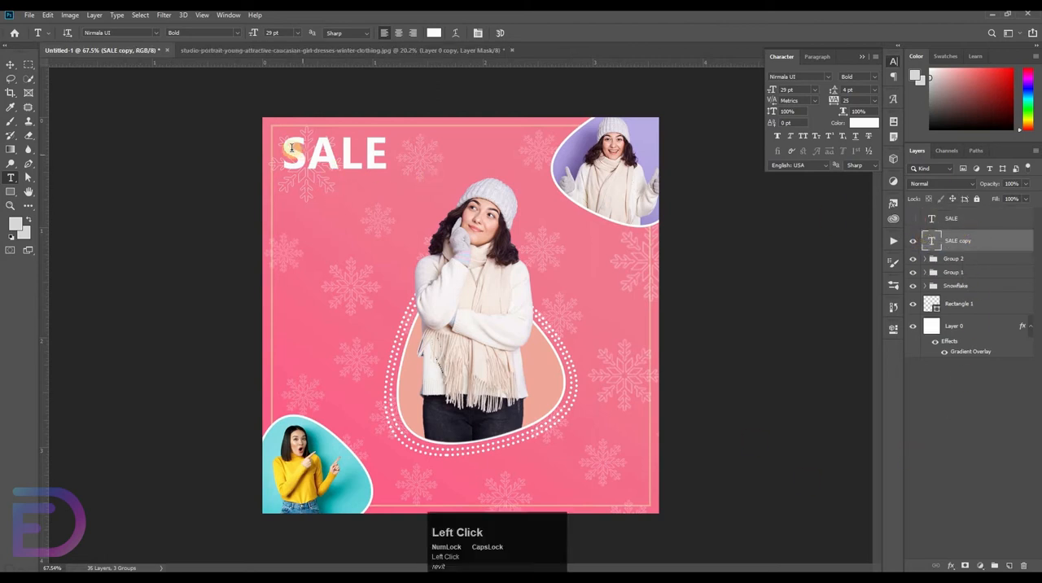
pyautogui.moveTo(291, 147); pyautogui.dragTo(438, 33)
pyautogui.click(438, 32)
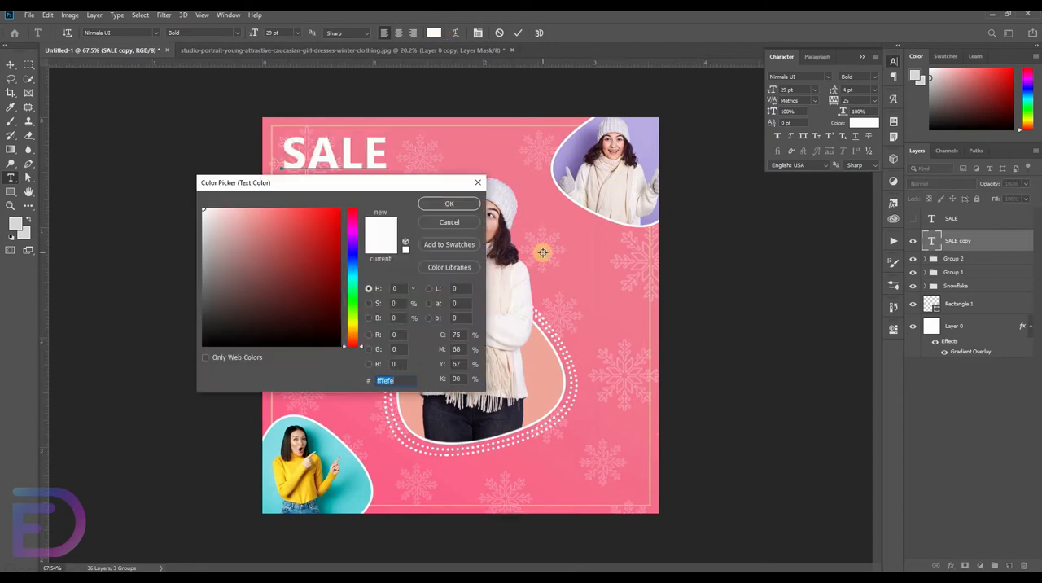
pyautogui.write('000000D6D6D6')
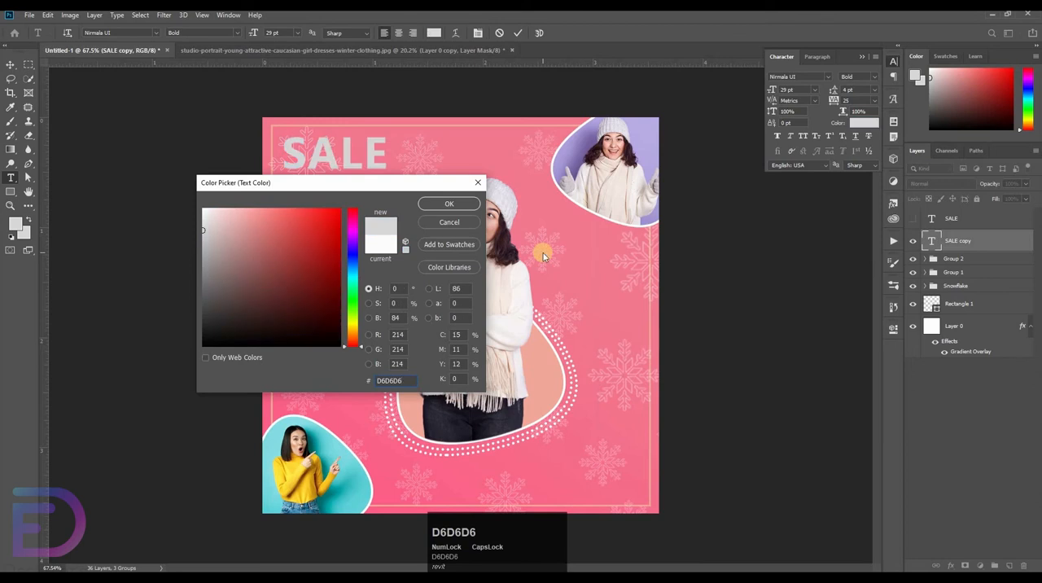
pyautogui.press('Return')
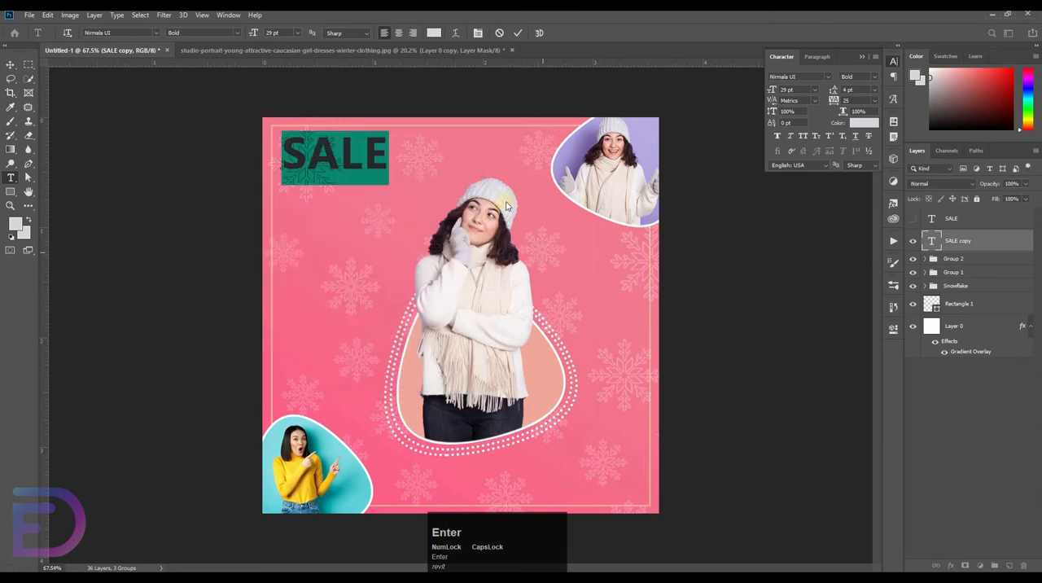
pyautogui.click(518, 33)
# Show the upper SALE layer again, keep it active and marquee-select the area covering the lower half of the letters
pyautogui.click(960, 219)
pyautogui.click(914, 220)
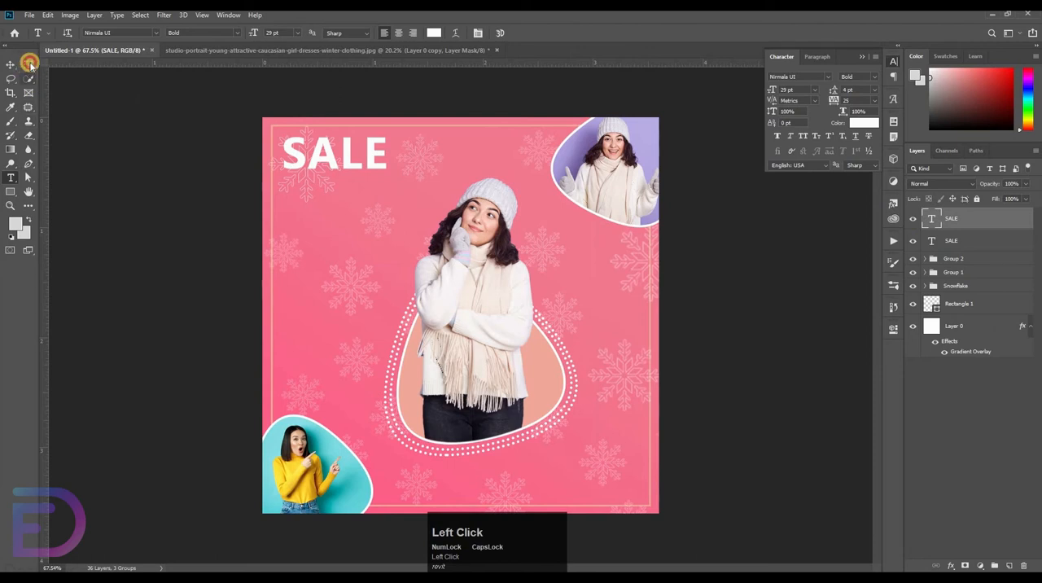
pyautogui.moveTo(29, 63); pyautogui.dragTo(115, 73)
pyautogui.moveTo(337, 180); pyautogui.dragTo(493, 373)
pyautogui.moveTo(277, 122); pyautogui.dragTo(354, 340)
pyautogui.moveTo(122, 263); pyautogui.dragTo(722, 403)
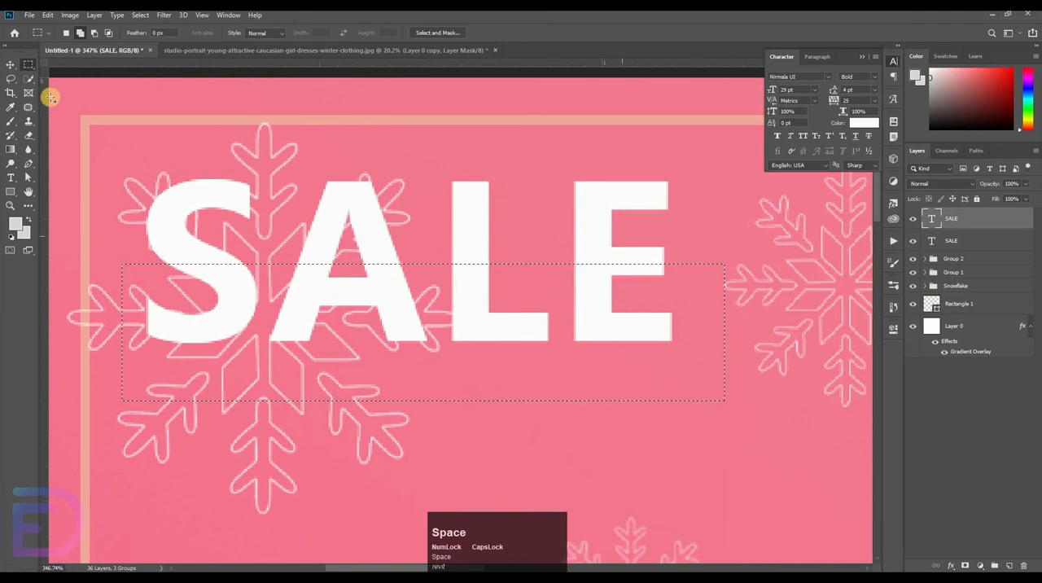
# Rasterize the upper white SALE layer, erase its selected lower half and clear the selection
pyautogui.click(29, 136)
pyautogui.click(163, 245)
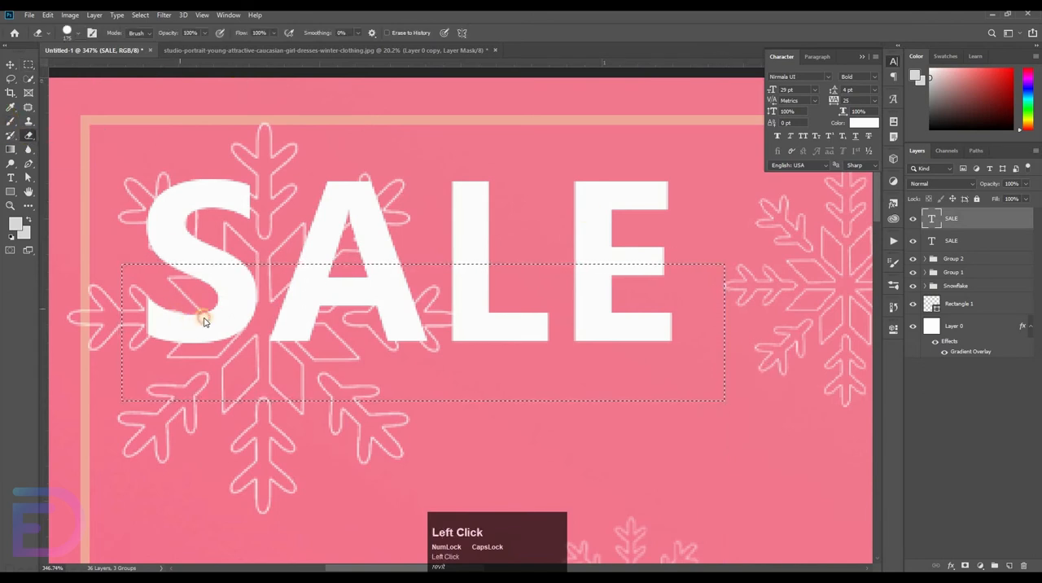
pyautogui.click(203, 320)
pyautogui.click(484, 230)
pyautogui.moveTo(150, 313); pyautogui.dragTo(652, 321)
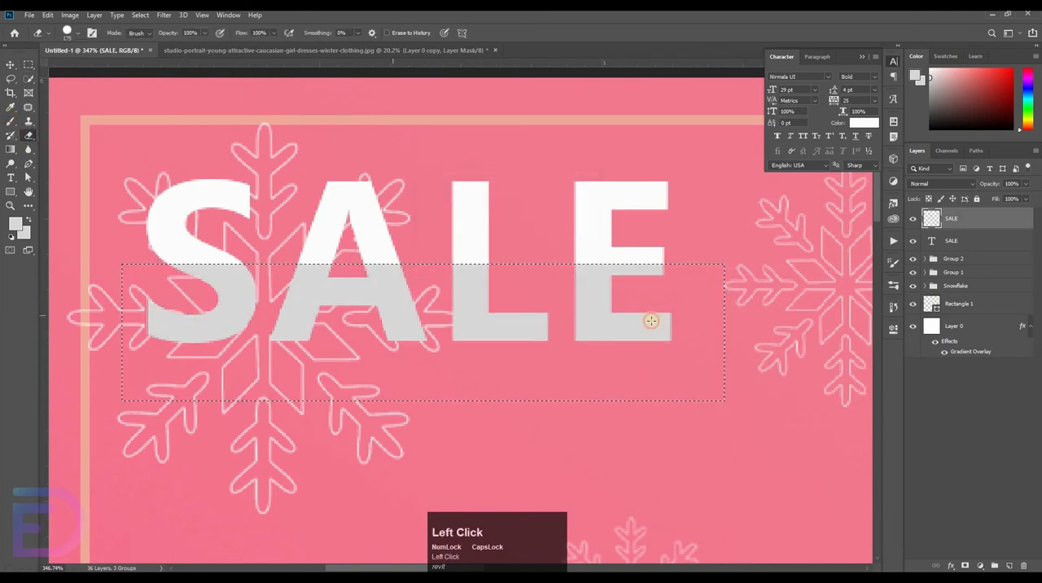
pyautogui.hotkey('ctrl', 'd')
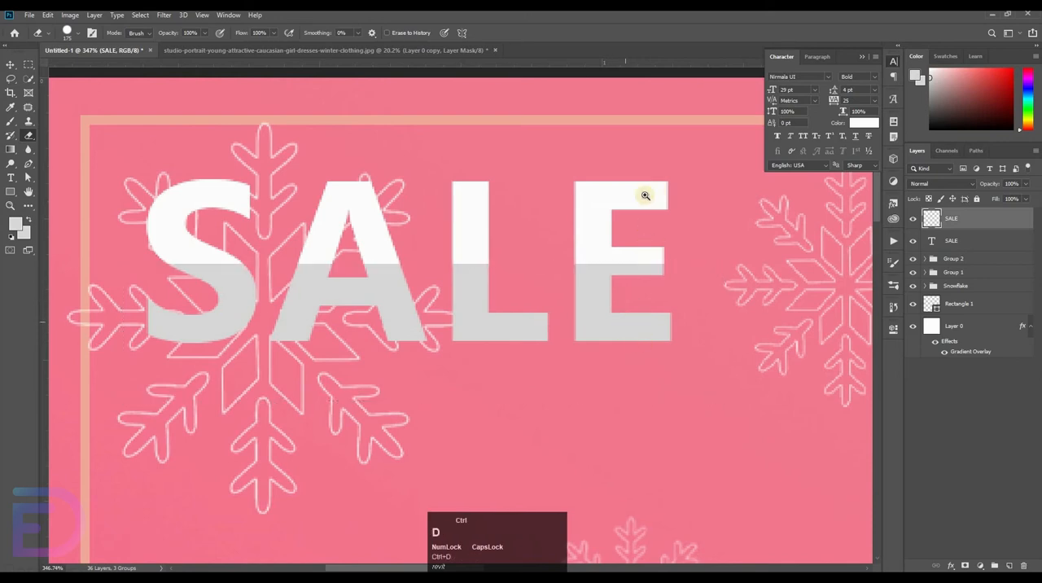
# Hide the half-erased SALE layer and place a duplicate of the grey SALE text directly below the original word
pyautogui.moveTo(655, 189); pyautogui.dragTo(605, 222)
pyautogui.moveTo(809, 282); pyautogui.dragTo(33, 75)
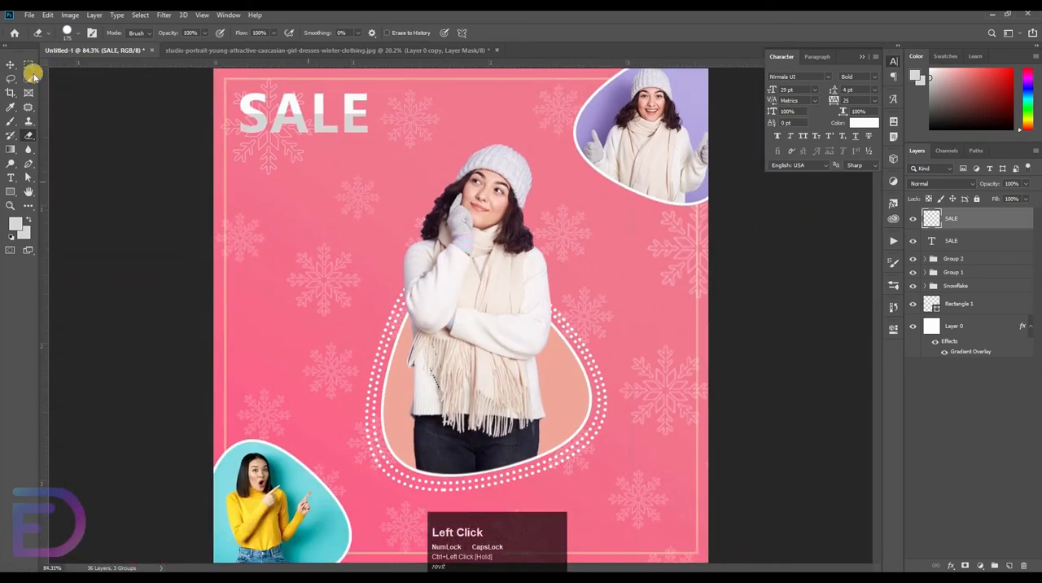
pyautogui.click(10, 63)
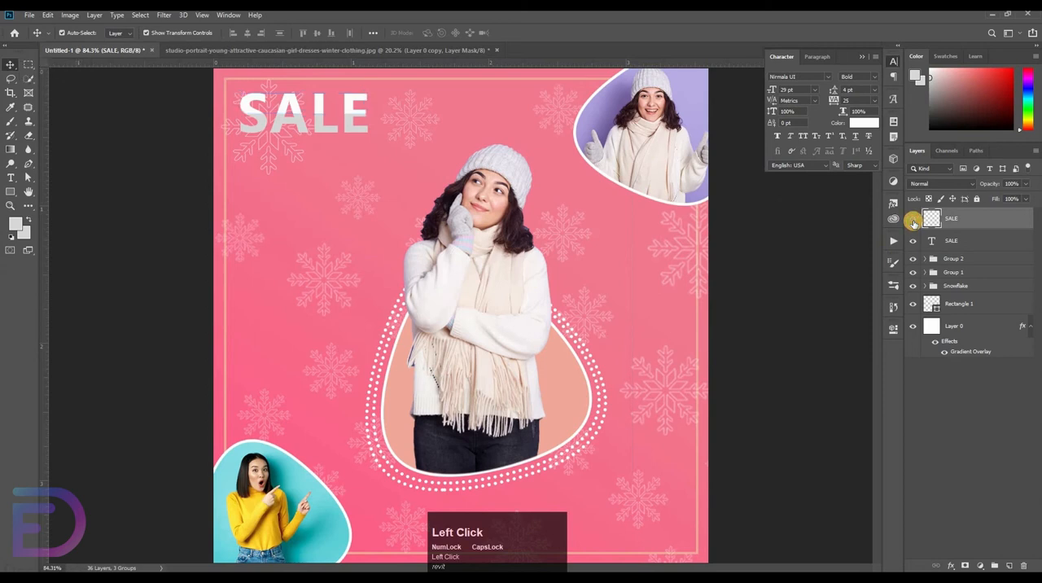
pyautogui.click(913, 218)
pyautogui.moveTo(351, 132); pyautogui.dragTo(349, 170)
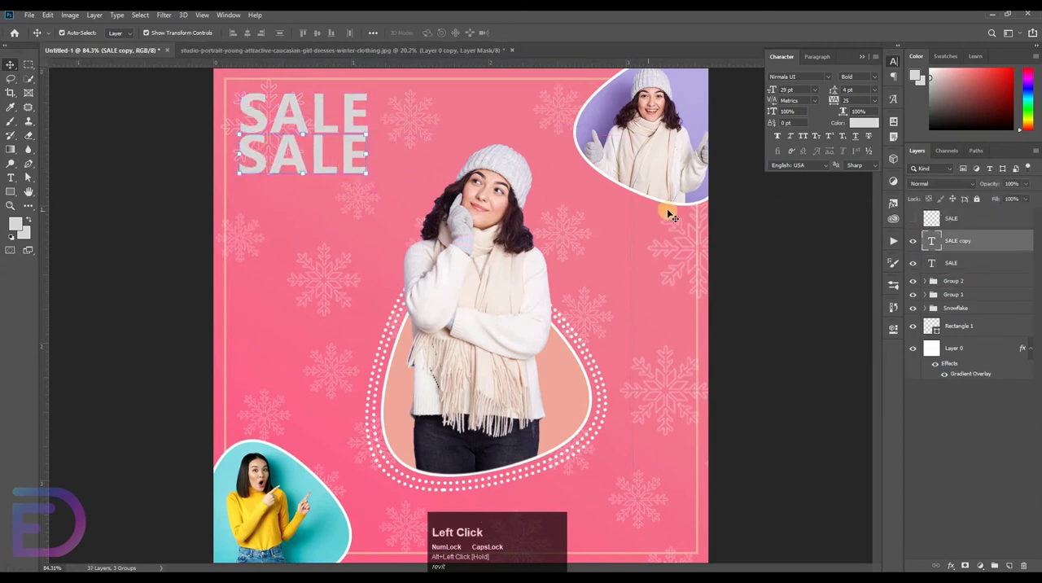
# Set the lower SALE copy's text color to white (ffffff) and move its layer beneath the grey SALE layer
pyautogui.press('t')
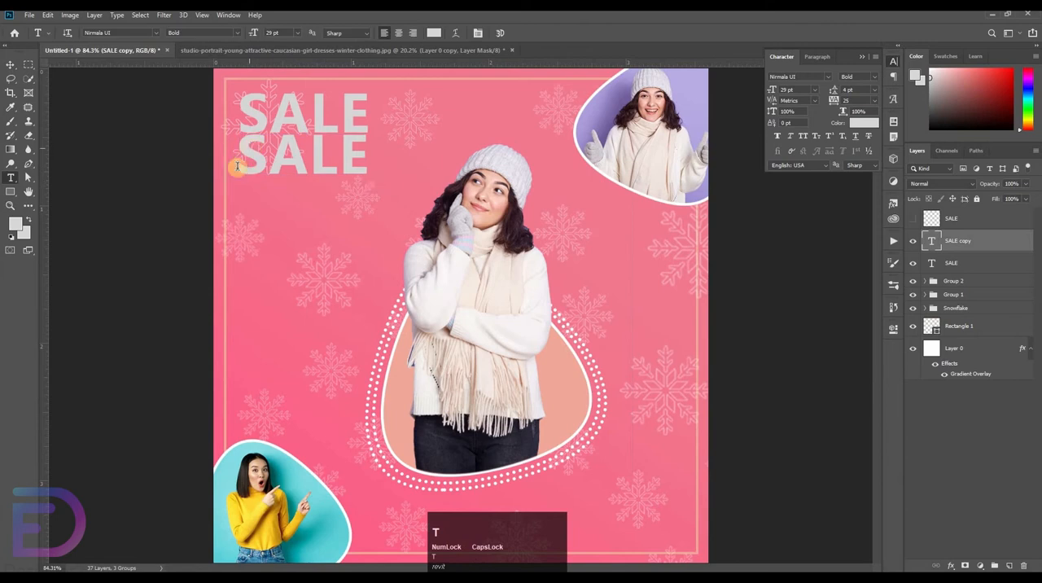
pyautogui.click(864, 125)
pyautogui.moveTo(207, 244); pyautogui.dragTo(163, 185)
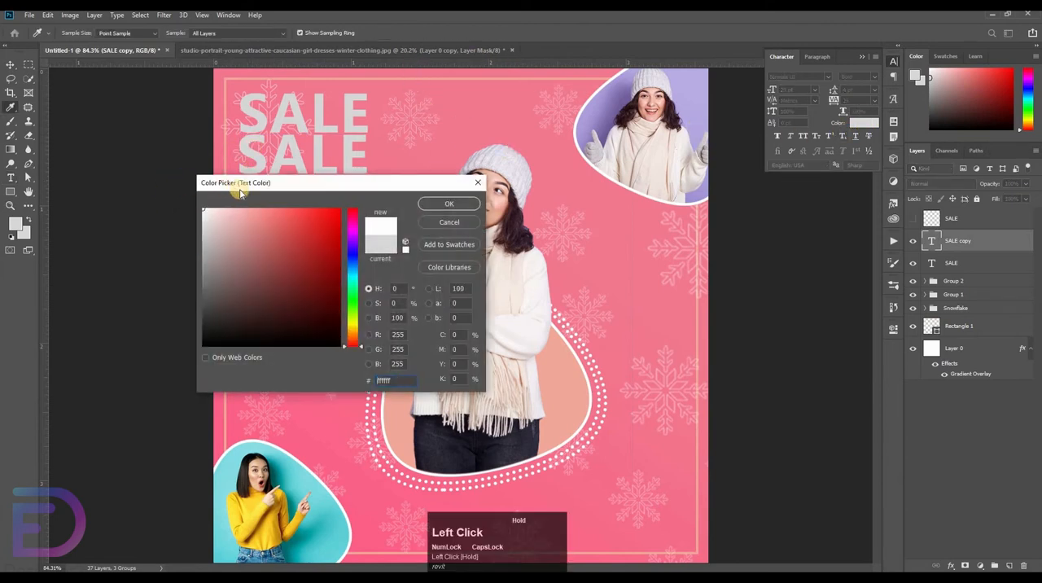
pyautogui.click(458, 205)
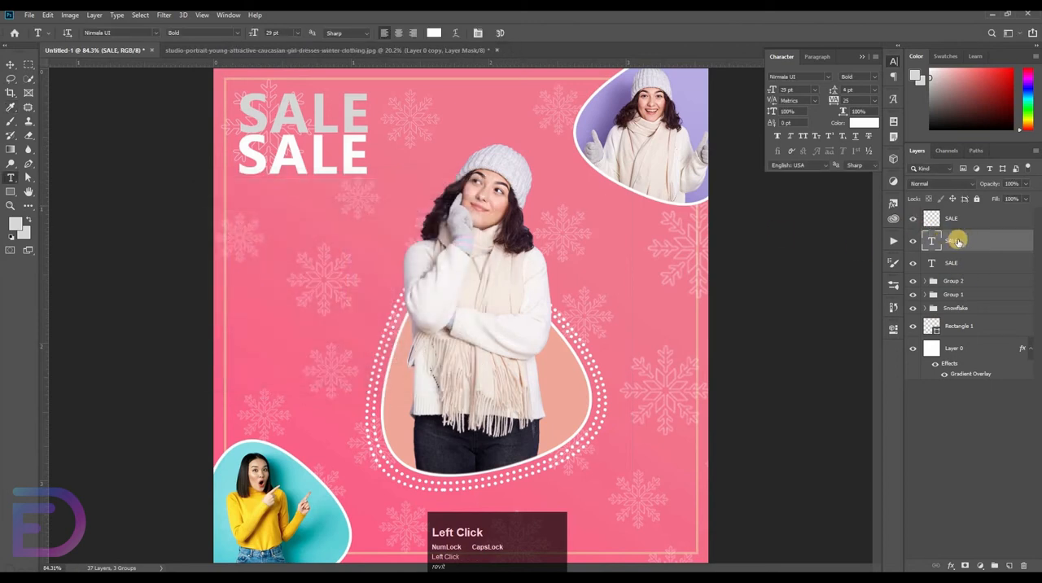
pyautogui.click(913, 243)
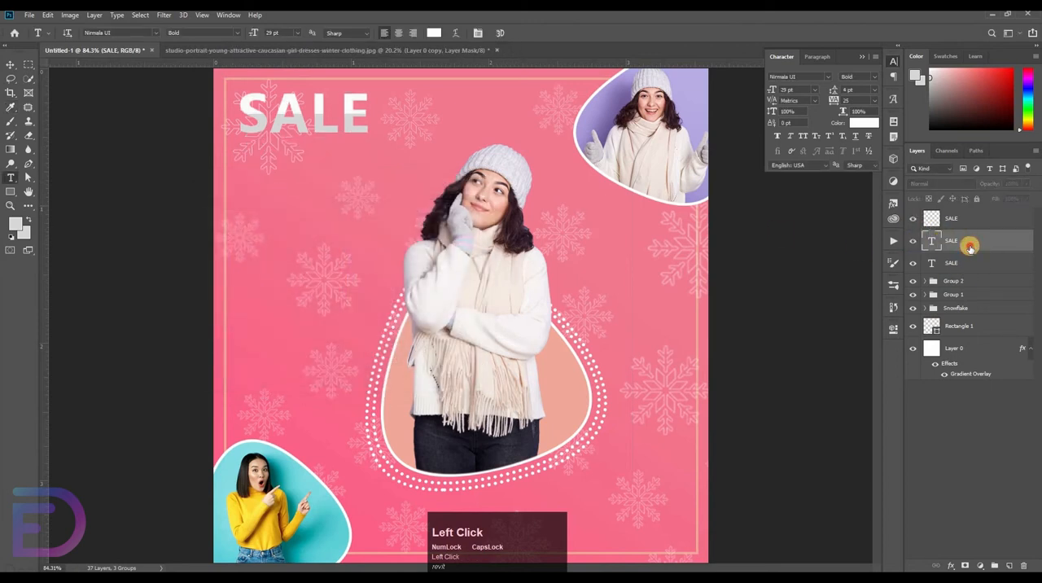
pyautogui.click(973, 267)
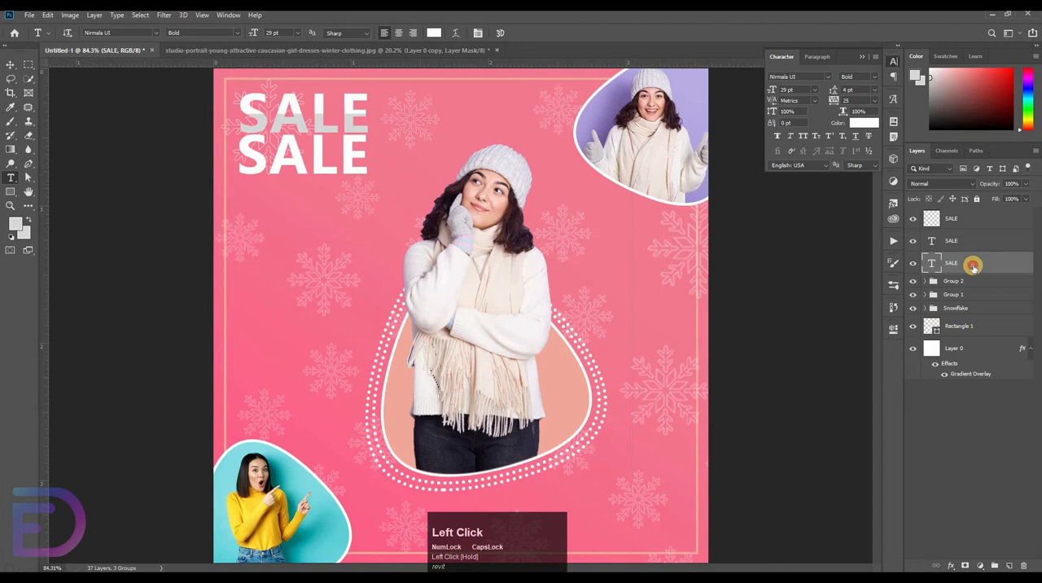
# Give the lower SALE text a 2 px inside stroke in white (ffffff) and set its layer fill to 0%
pyautogui.doubleClick(974, 266)
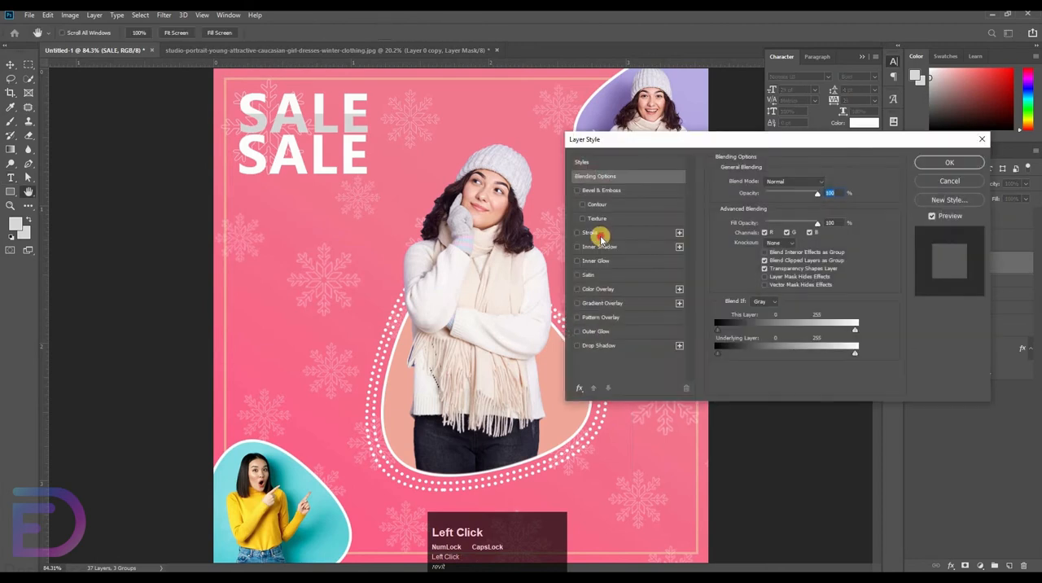
pyautogui.click(601, 235)
pyautogui.click(735, 261)
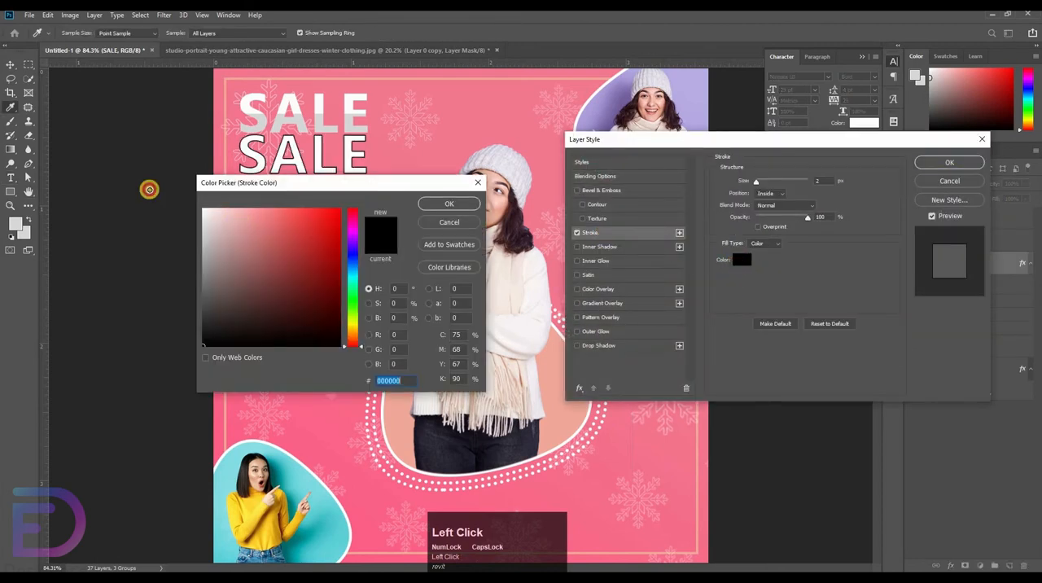
pyautogui.write('ffffff')
pyautogui.click(446, 206)
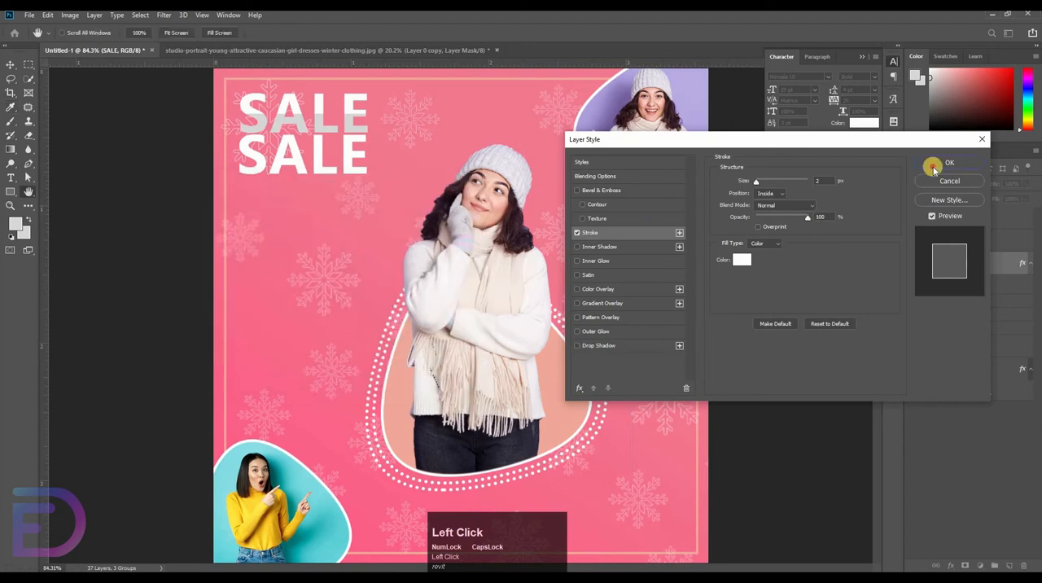
pyautogui.click(945, 164)
pyautogui.moveTo(960, 205); pyautogui.dragTo(842, 210)
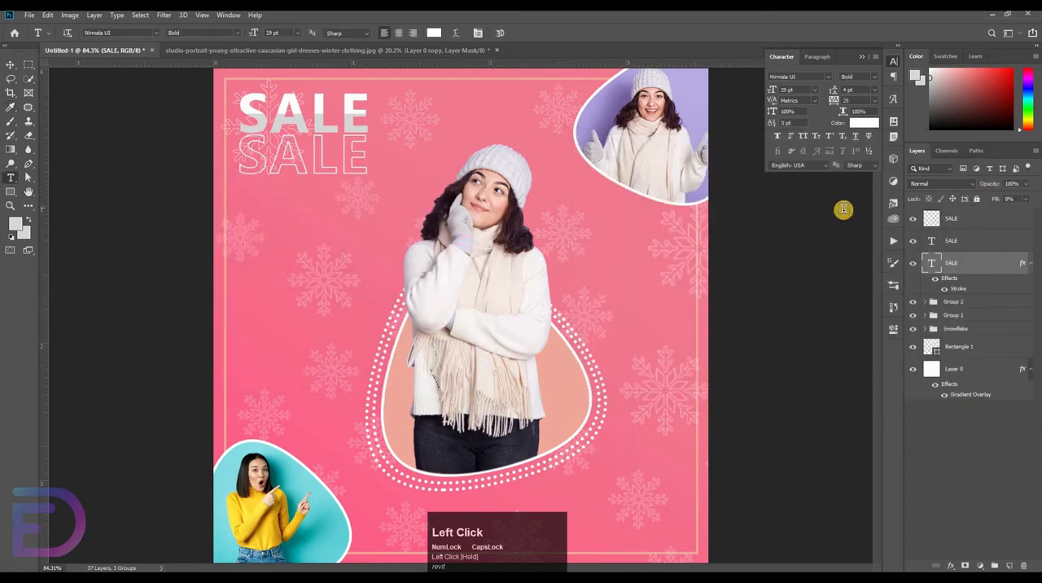
# Try to rasterize the grey SALE text layer with the half-white SALE layer also selected
pyautogui.press('v')
pyautogui.click(957, 221)
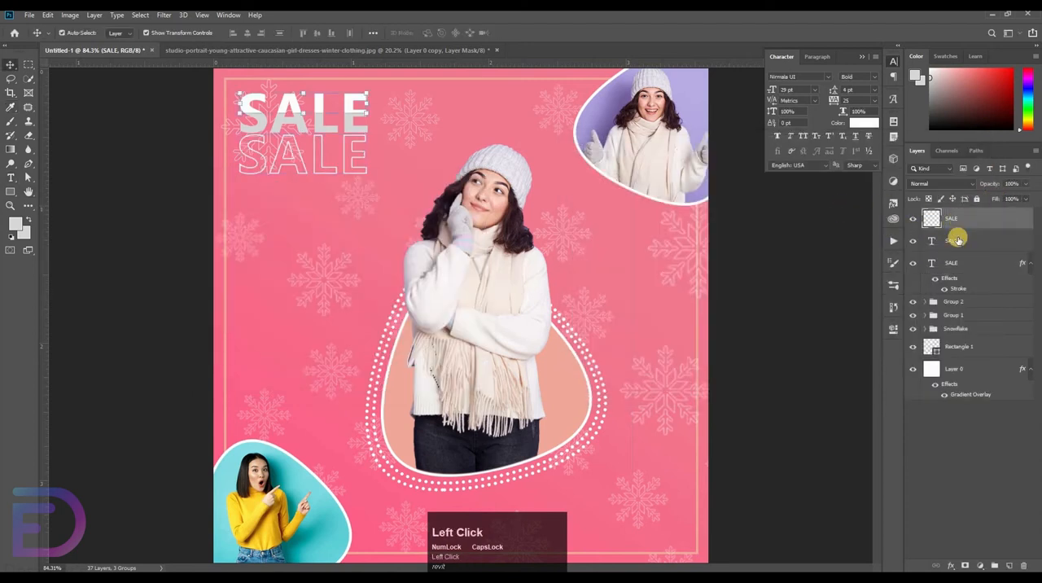
pyautogui.keyDown('shift'); pyautogui.click(958, 240); pyautogui.keyUp('shift')
pyautogui.rightClick(959, 241)
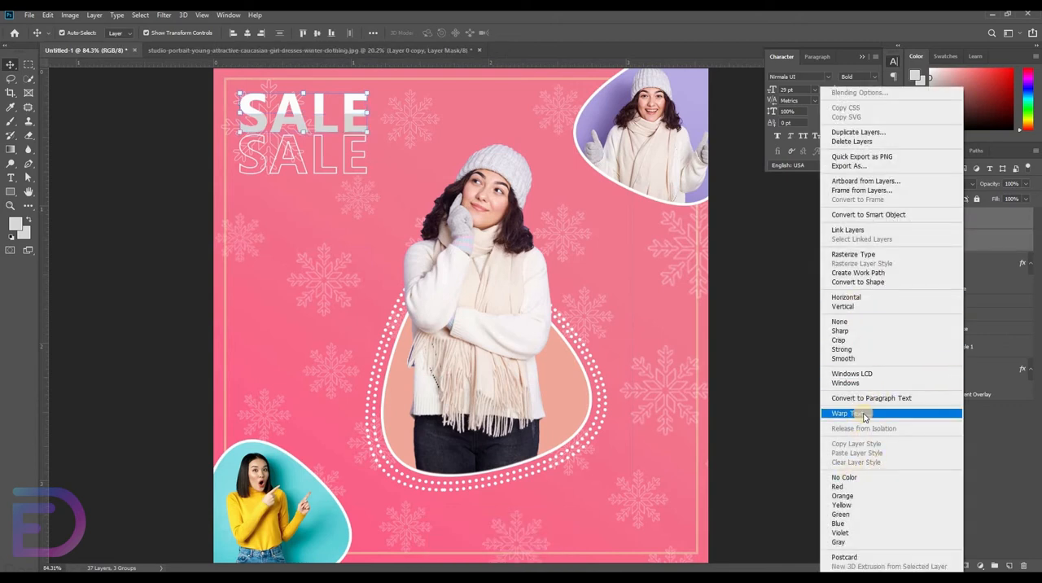
pyautogui.click(855, 255)
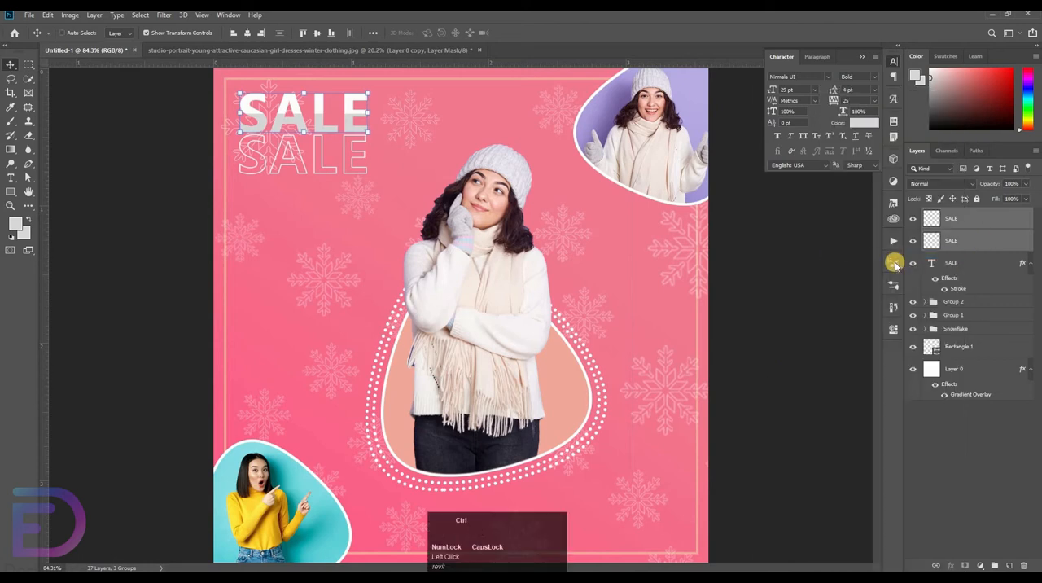
pyautogui.hotkey('ctrl', 'z')
pyautogui.keyDown('ctrl'); pyautogui.click(959, 236); pyautogui.keyUp('ctrl')
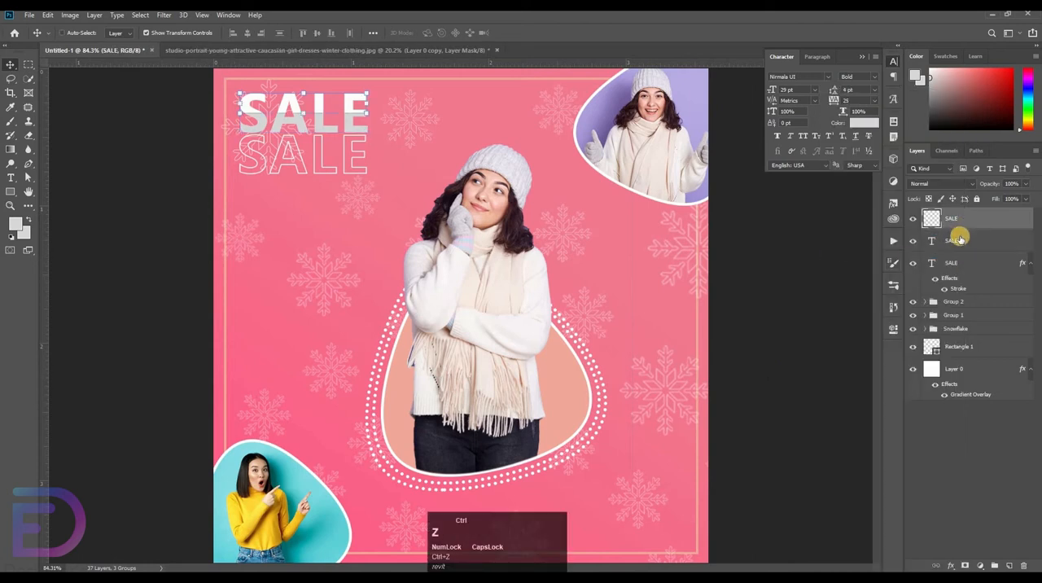
pyautogui.hotkey('ctrl', 'z')
pyautogui.hotkey('ctrl', 'shift', 'z')
# Merge the half-white SALE layer and the grey SALE text layer into one layer
pyautogui.click(975, 236)
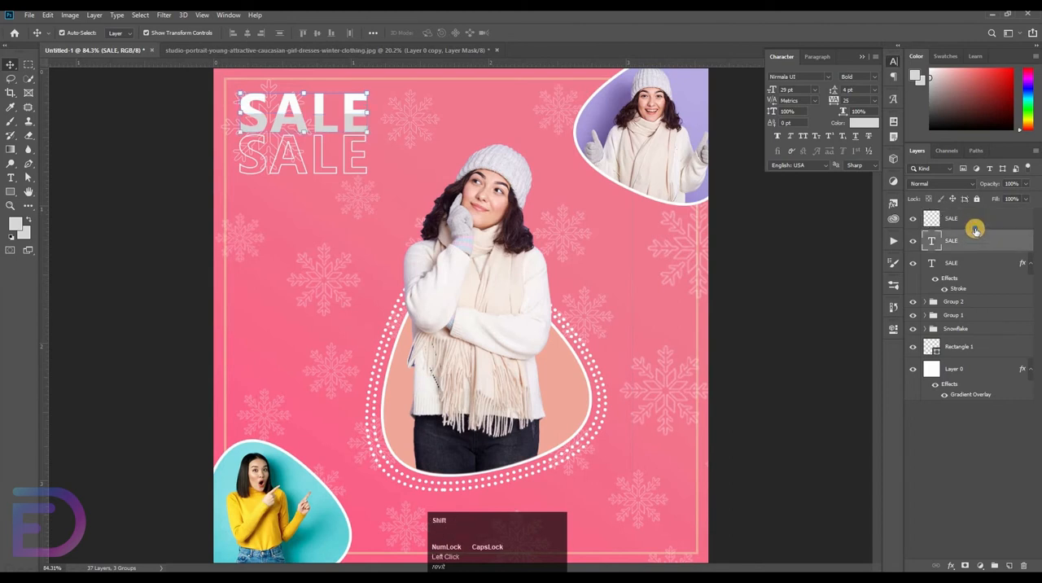
pyautogui.rightClick(976, 230)
pyautogui.click(896, 434)
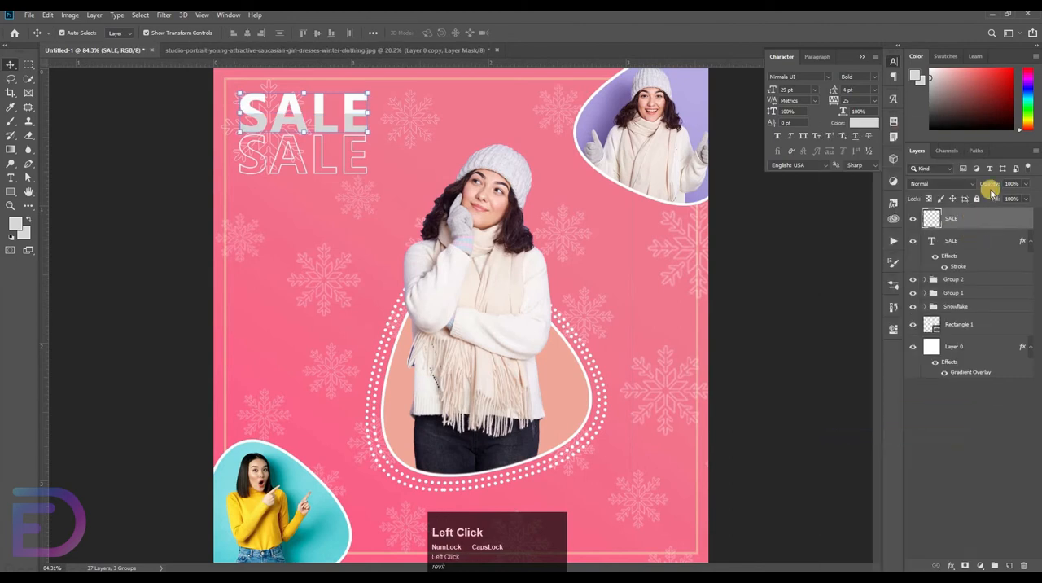
# Add a 2 px inside white stroke to the merged SALE layer
pyautogui.doubleClick(974, 227)
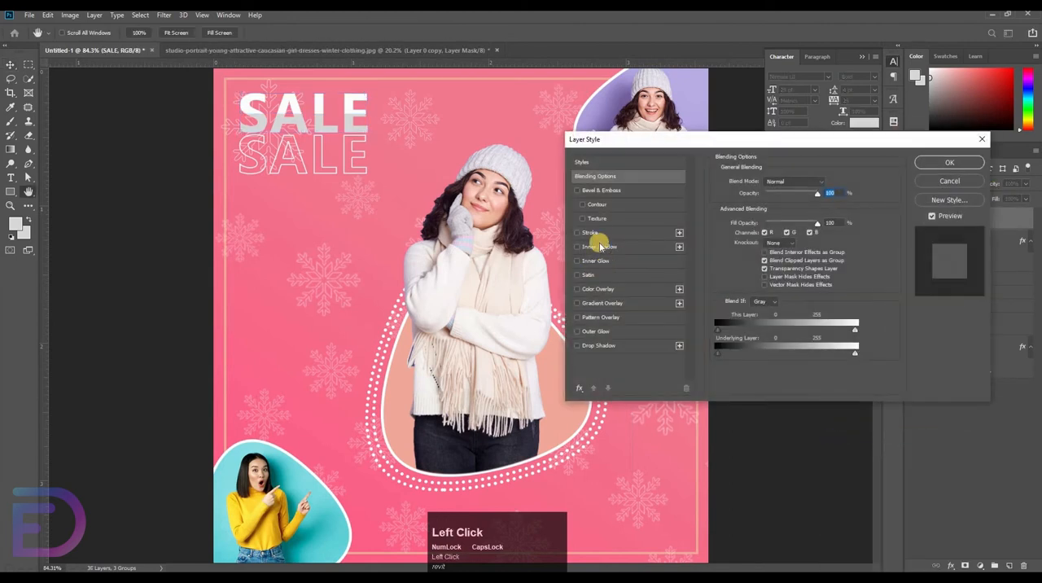
pyautogui.click(633, 230)
pyautogui.click(927, 167)
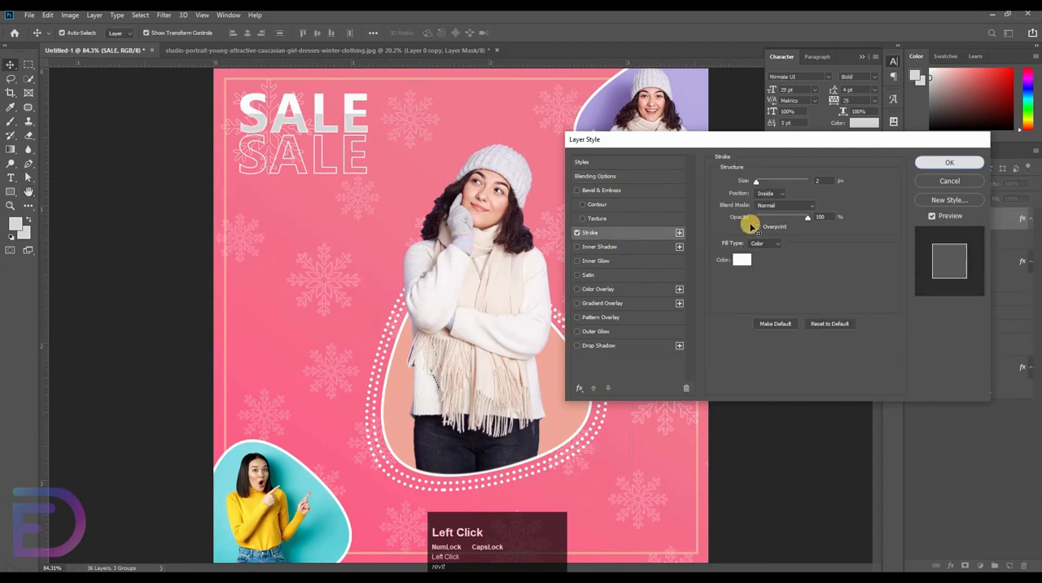
pyautogui.click(893, 246)
# Move the outlined SALE text up so it tucks closely beneath the two-tone SALE
pyautogui.click(955, 266)
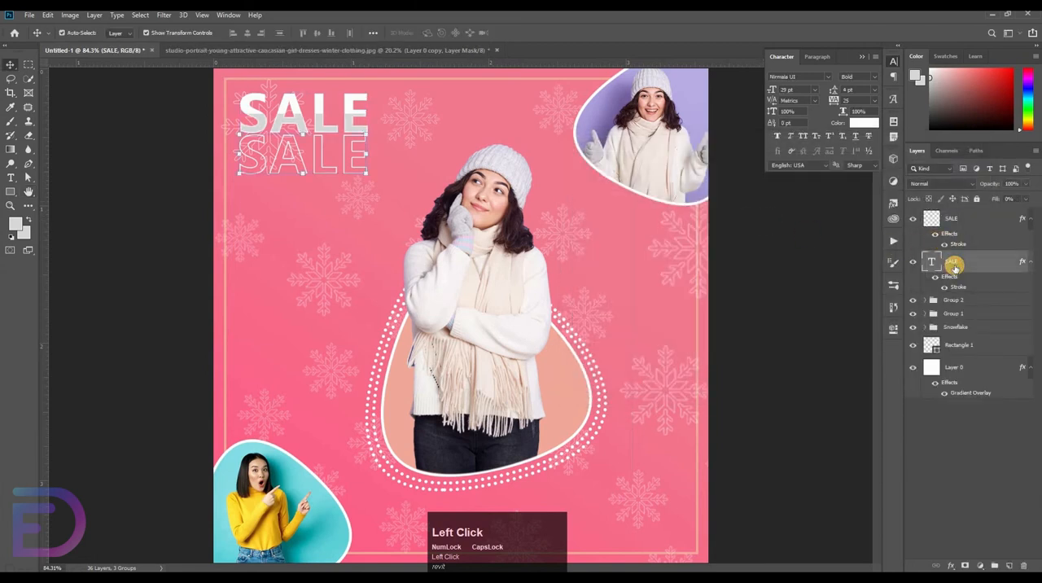
pyautogui.hotkey('ctrl', 't')
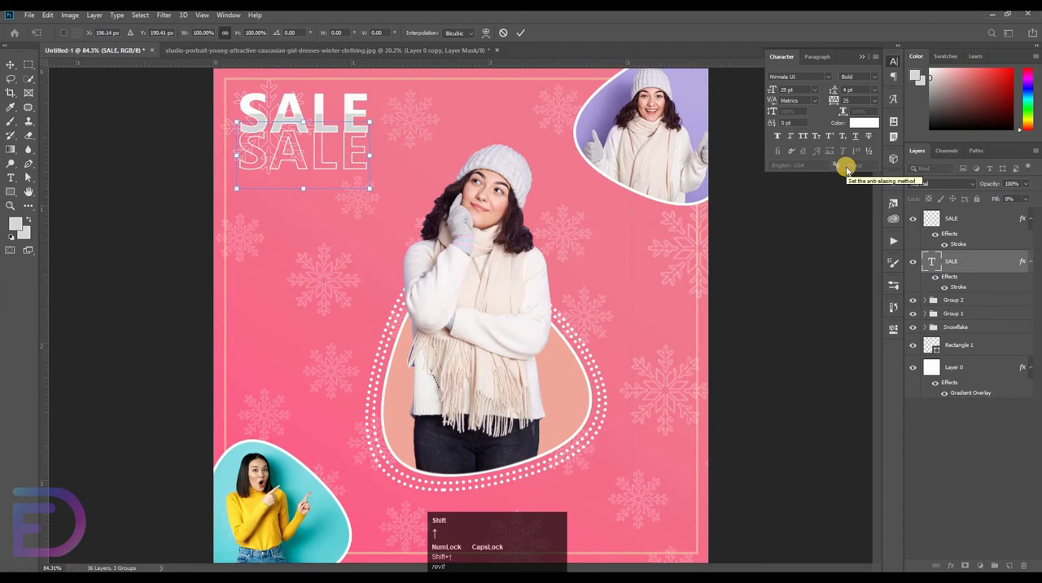
pyautogui.press('Left')
pyautogui.press('Left')
pyautogui.press('Left')
pyautogui.press('Left')
pyautogui.press('Left')
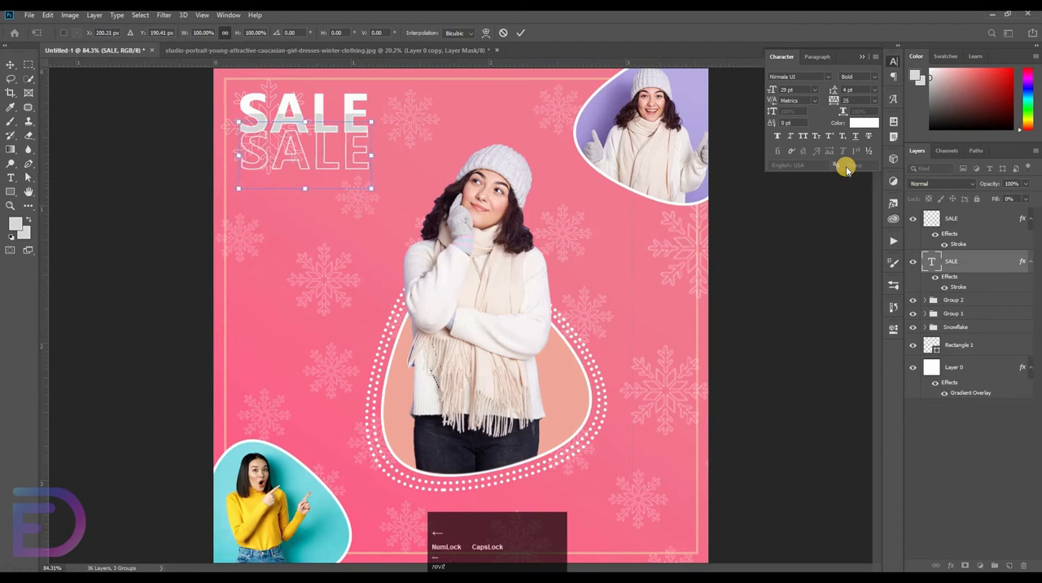
pyautogui.scroll(1, 842, 201)
pyautogui.press('Down')
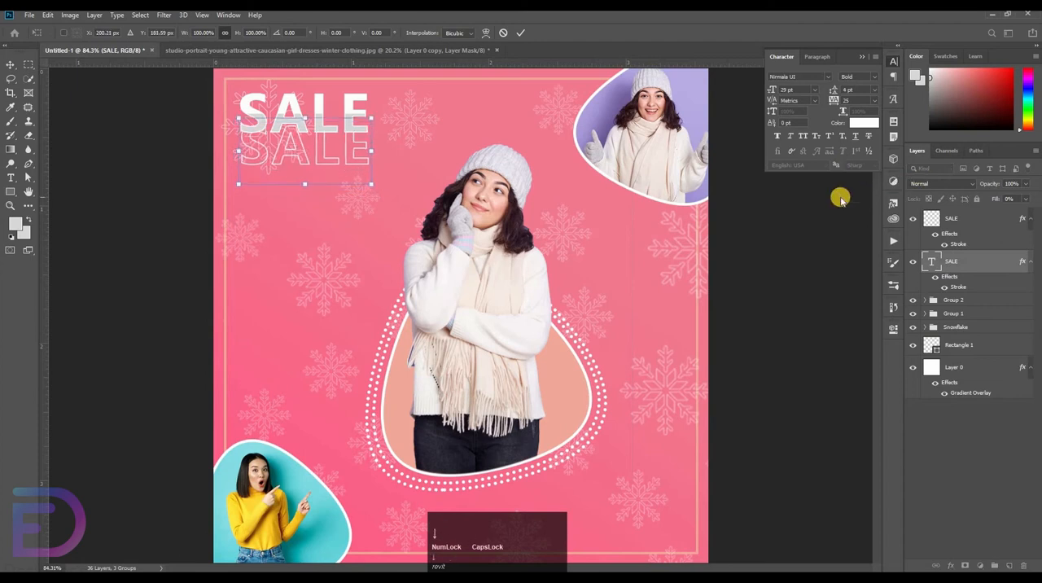
pyautogui.press('Down')
pyautogui.press('Down')
pyautogui.press('Down')
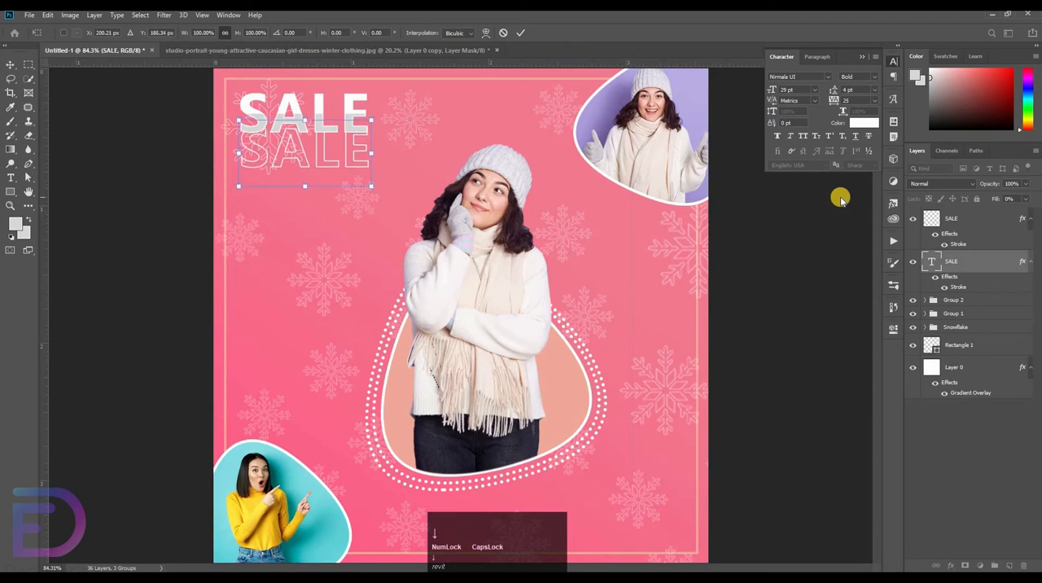
# Duplicate the two-tone SALE layer below the outlined text layer and move the copy down beneath the outlined SALE
pyautogui.keyDown('alt'); pyautogui.moveTo(972, 223); pyautogui.dragTo(967, 307); pyautogui.keyUp('alt')
pyautogui.hotkey('shift', 'Down')
pyautogui.hotkey('shift', 'Down')
pyautogui.hotkey('shift', 'Down')
pyautogui.hotkey('shift', 'Down')
pyautogui.hotkey('shift', 'Down')
pyautogui.hotkey('shift', 'Down')
pyautogui.hotkey('shift', 'Down')
pyautogui.hotkey('shift', 'Down')
pyautogui.hotkey('shift', 'Down')
pyautogui.hotkey('shift', 'Down')
pyautogui.hotkey('shift', 'Down')
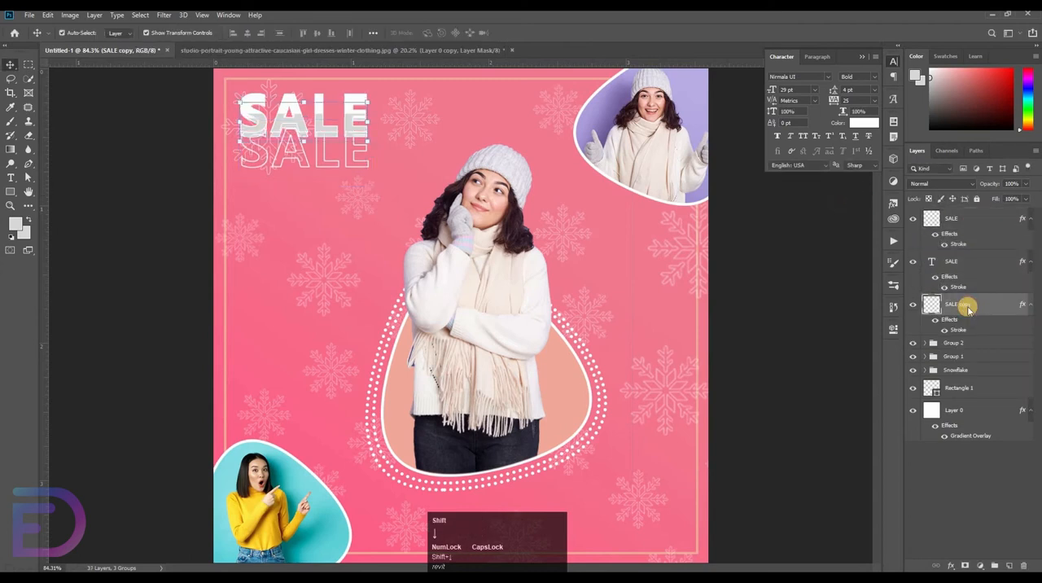
pyautogui.hotkey('shift', 'Up')
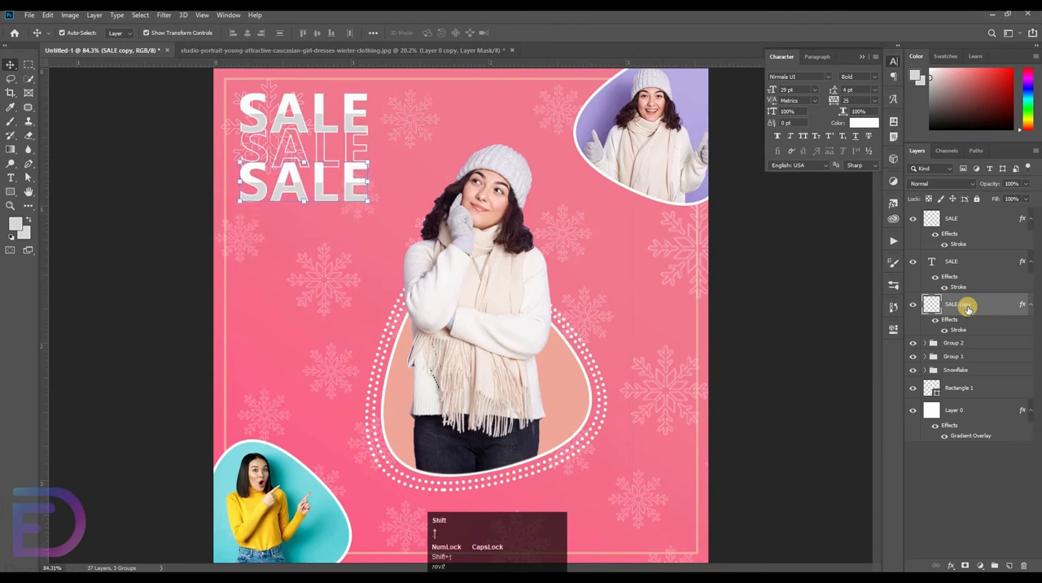
pyautogui.press('Up')
pyautogui.press('Up')
pyautogui.press('Up')
pyautogui.press('Up')
pyautogui.press('Up')
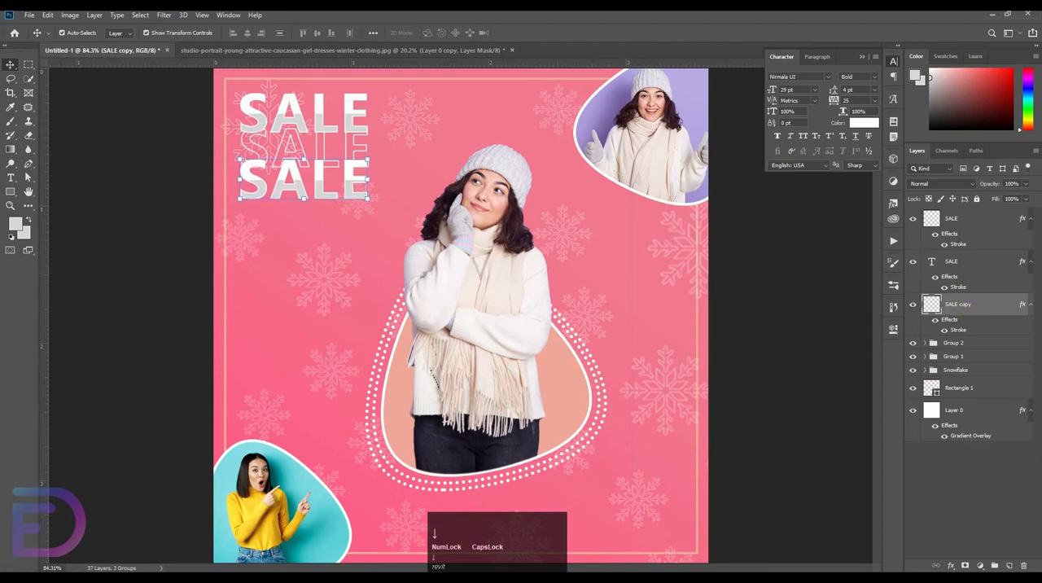
# Nudge the uppermost two-tone SALE up slightly to even out the overlap with the outlined SALE
pyautogui.click(972, 218)
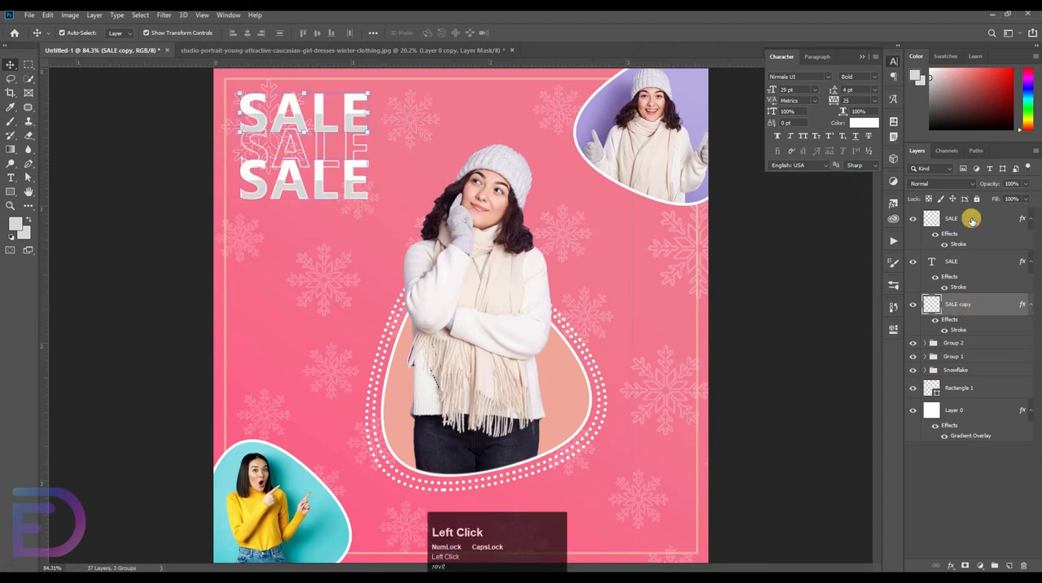
pyautogui.hotkey('shift', 'Up')
pyautogui.press('Down')
pyautogui.press('Down')
pyautogui.press('Down')
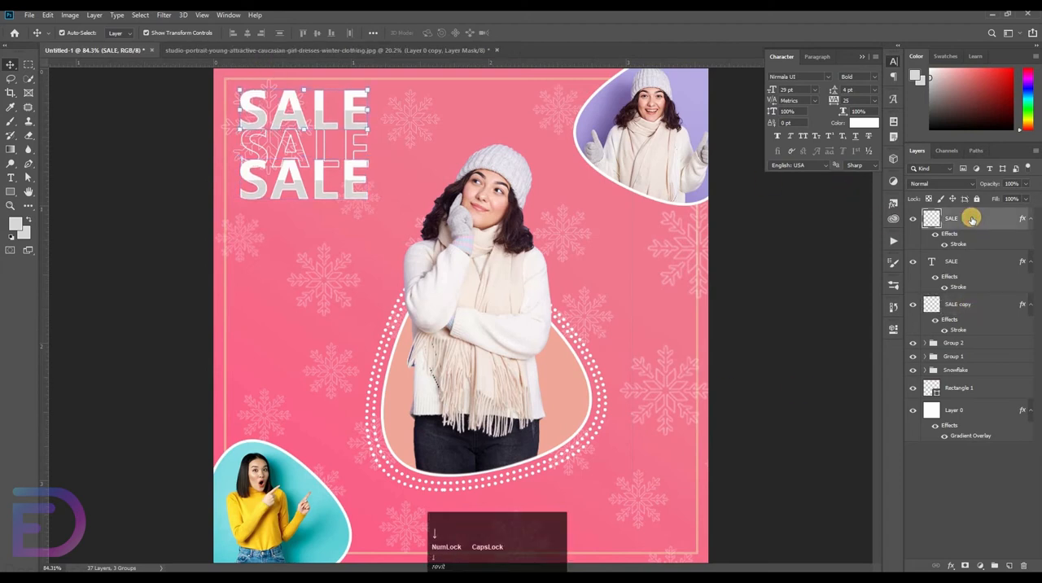
# Align the three SALE layers on their horizontal centers
pyautogui.keyDown('shift'); pyautogui.click(968, 305); pyautogui.keyUp('shift')
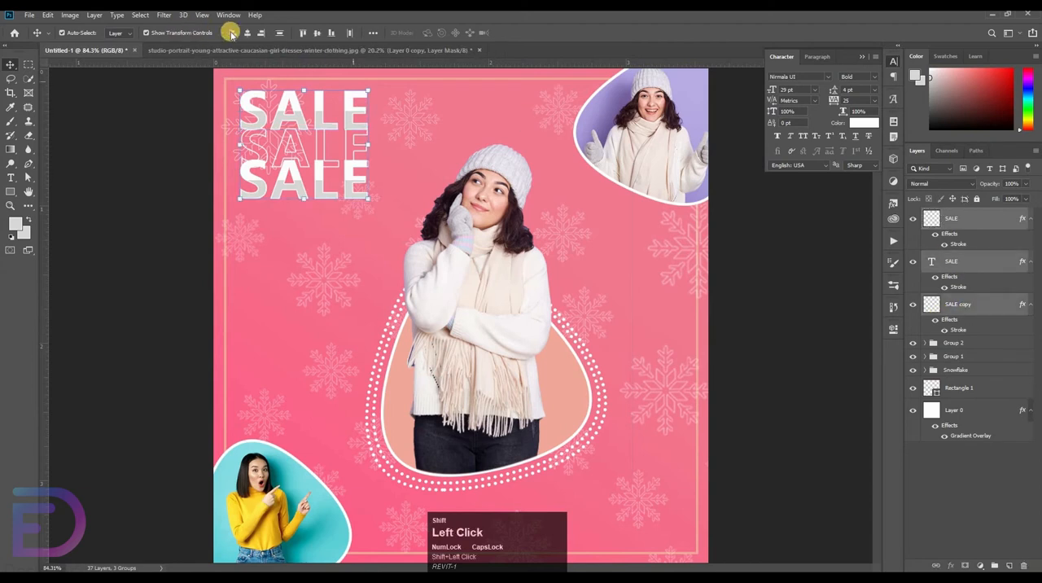
pyautogui.click(246, 32)
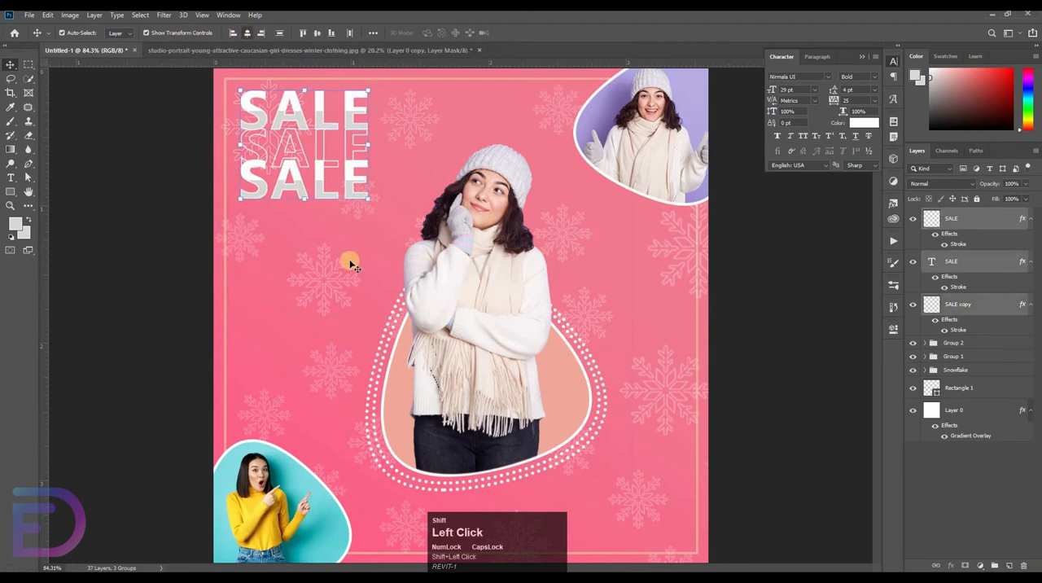
pyautogui.click(859, 256)
# Group the three SALE layers and move the group up 10 px
pyautogui.click(968, 315)
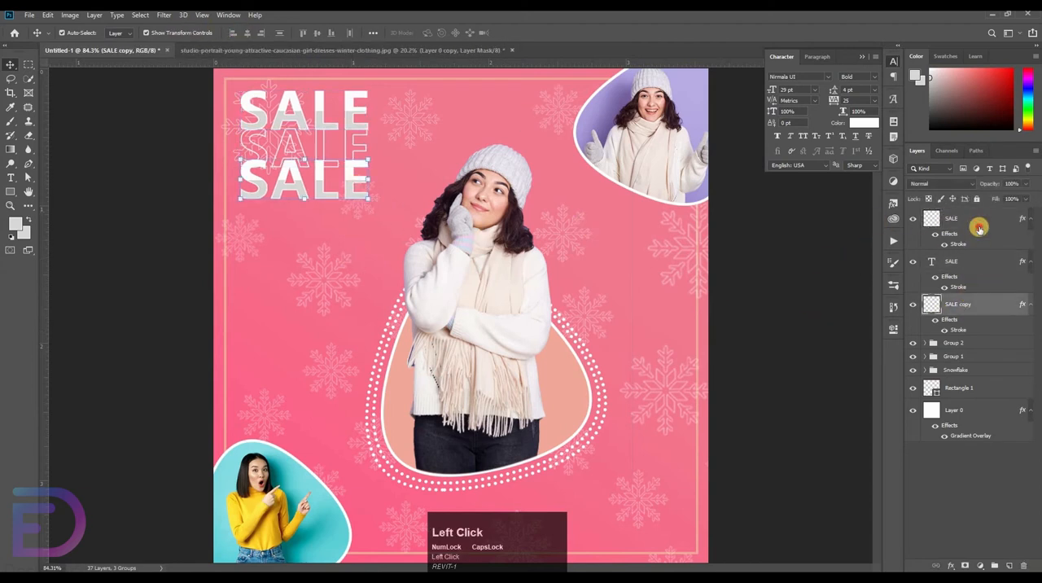
pyautogui.keyDown('shift'); pyautogui.click(980, 232); pyautogui.keyUp('shift')
pyautogui.hotkey('ctrl', 'g')
pyautogui.hotkey('ctrl', 't')
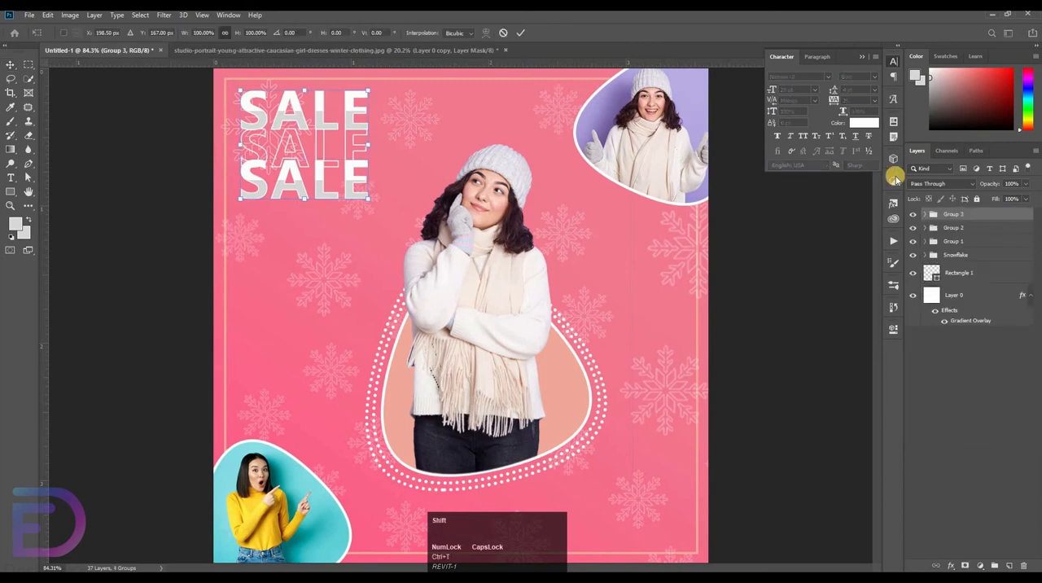
pyautogui.hotkey('shift', 'Up')
pyautogui.hotkey('shift', 'Up')
pyautogui.hotkey('shift', 'Down')
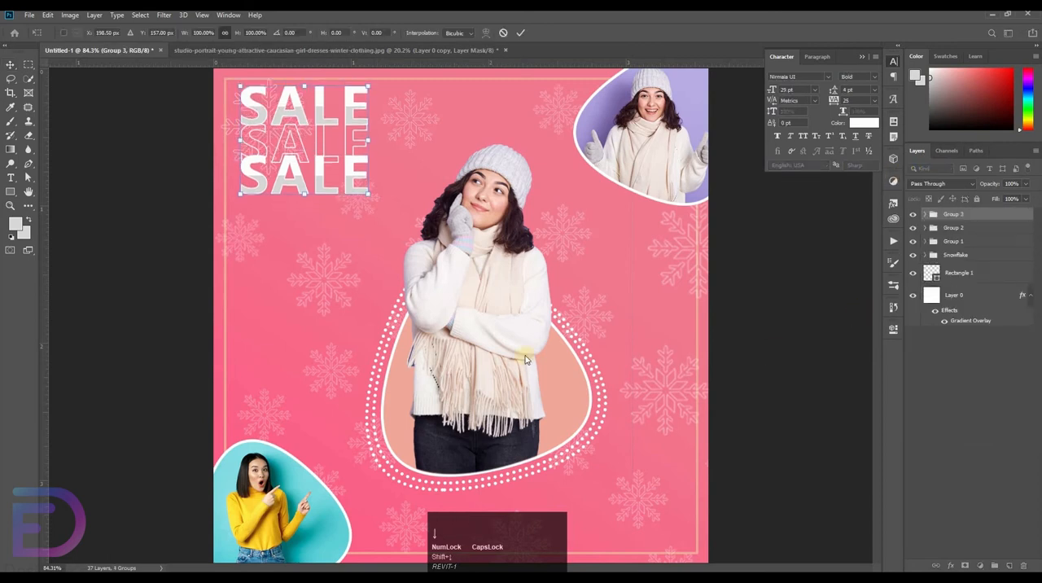
pyautogui.click(26, 201)
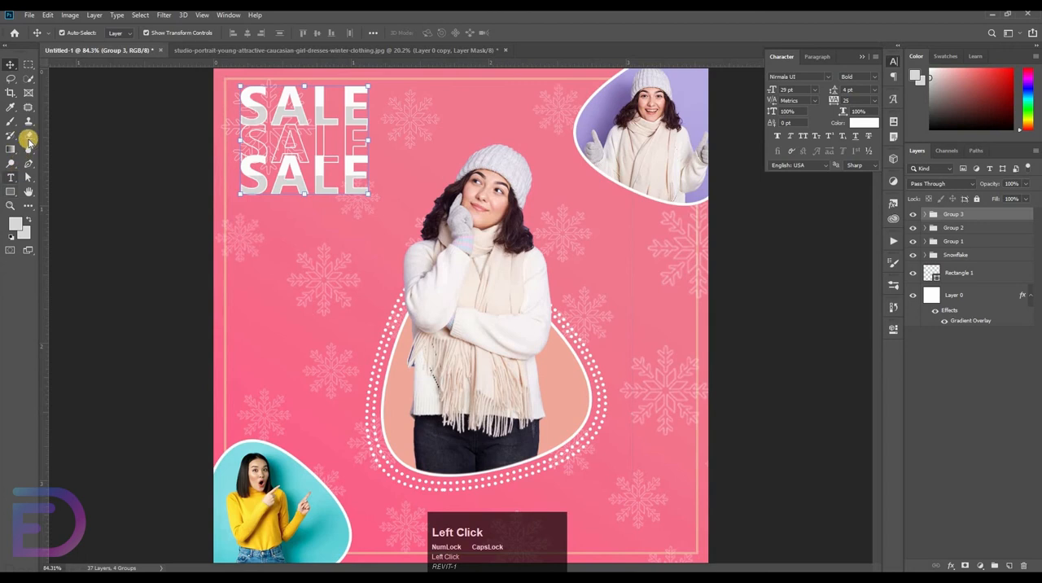
# Erase the stray area of the central woman's photo layer to the right of her figure with the Eraser tool
pyautogui.click(30, 136)
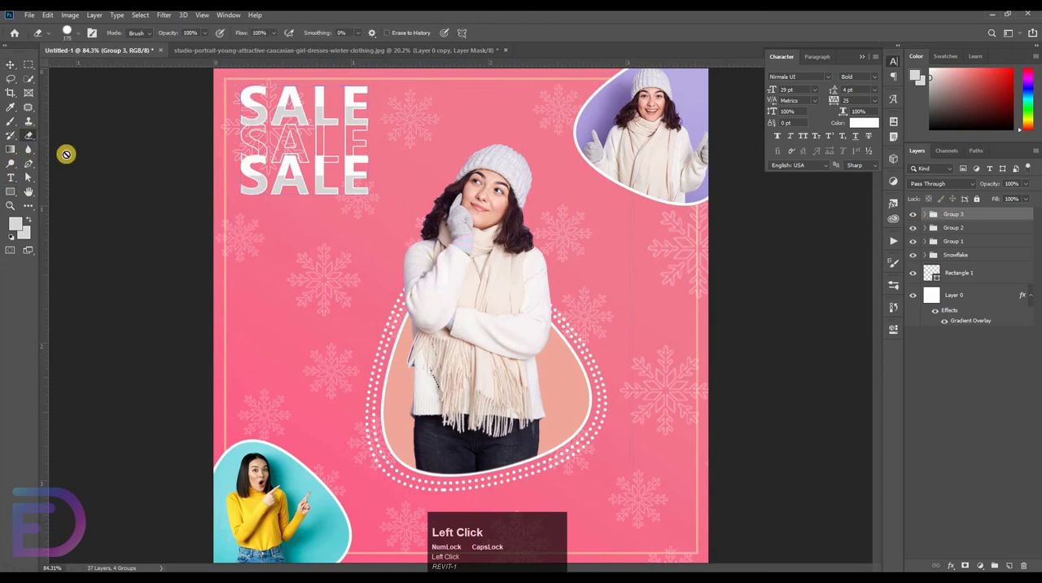
pyautogui.click(10, 64)
pyautogui.click(447, 294)
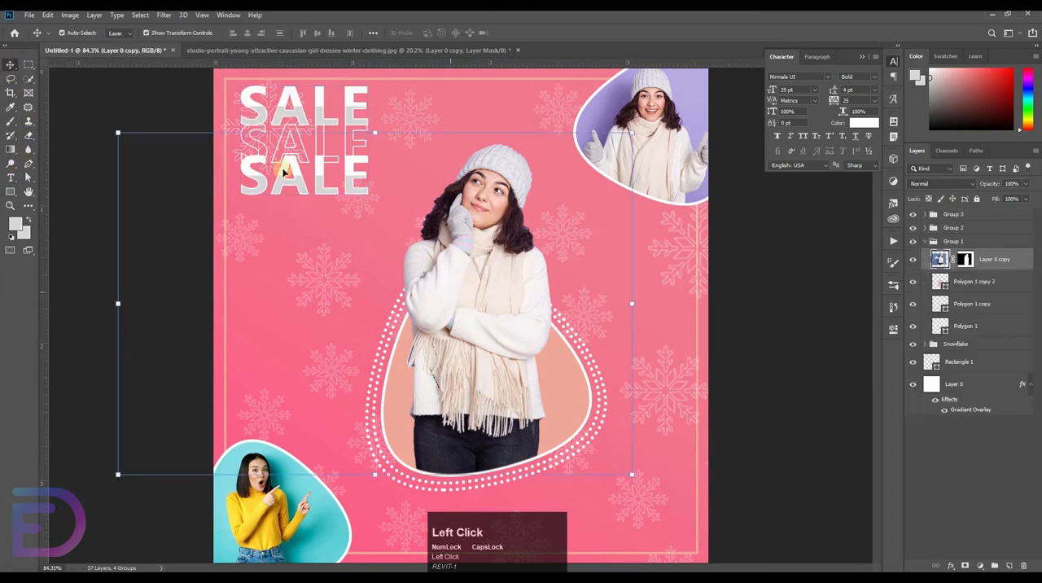
pyautogui.click(30, 136)
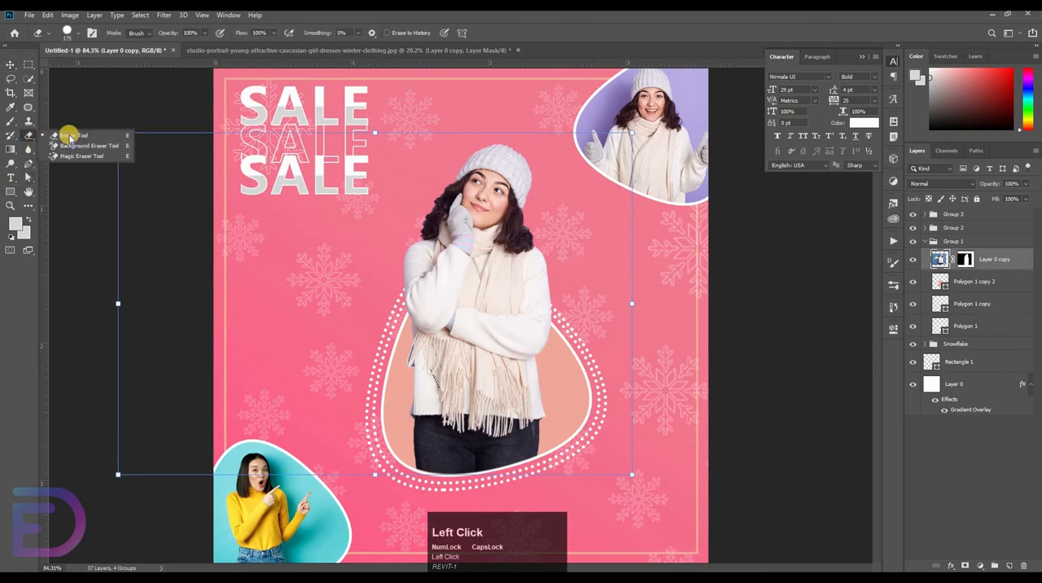
pyautogui.click(77, 136)
pyautogui.moveTo(652, 294); pyautogui.dragTo(638, 483)
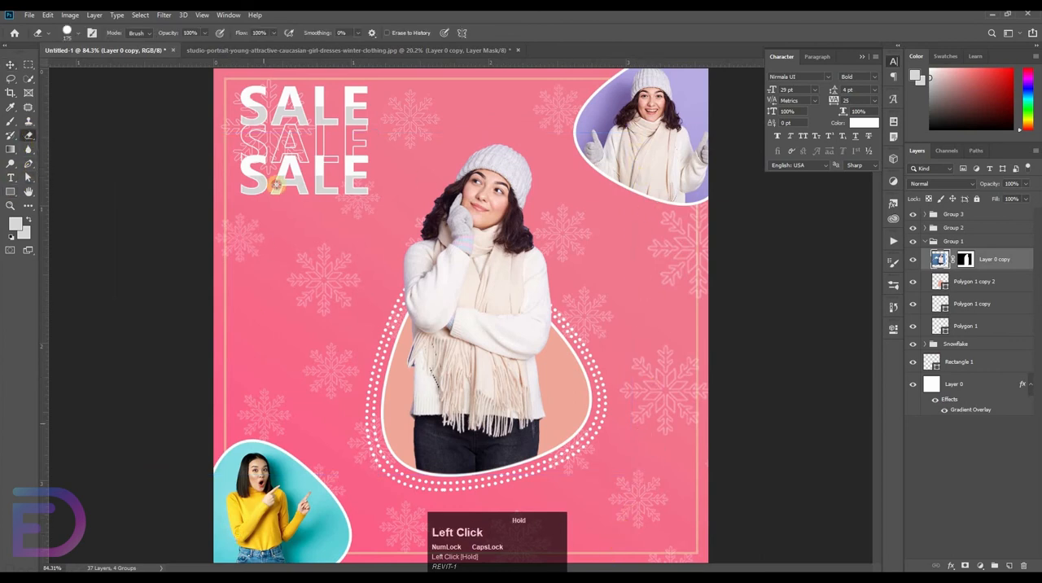
pyautogui.click(10, 64)
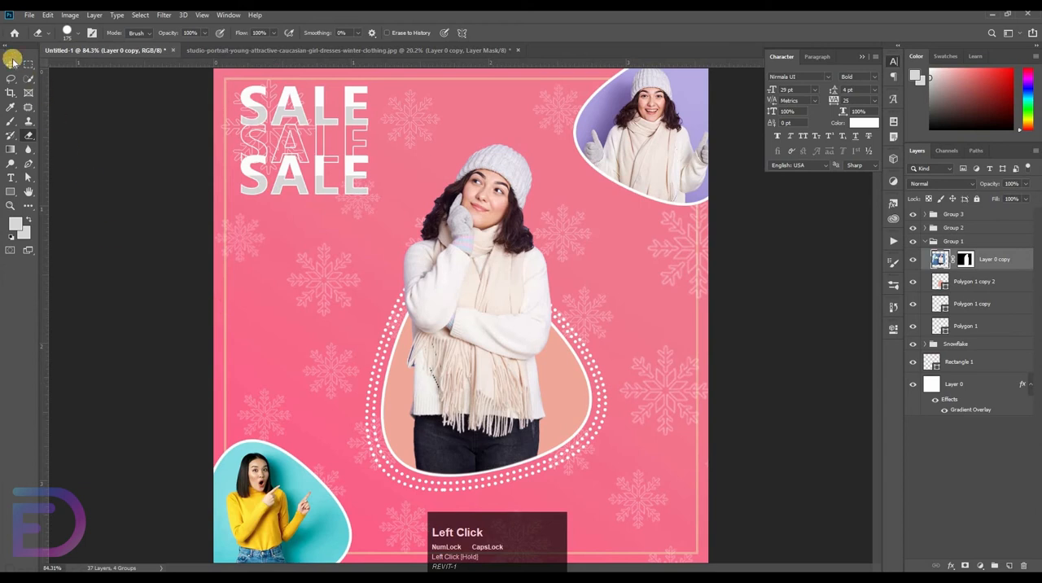
pyautogui.click(133, 267)
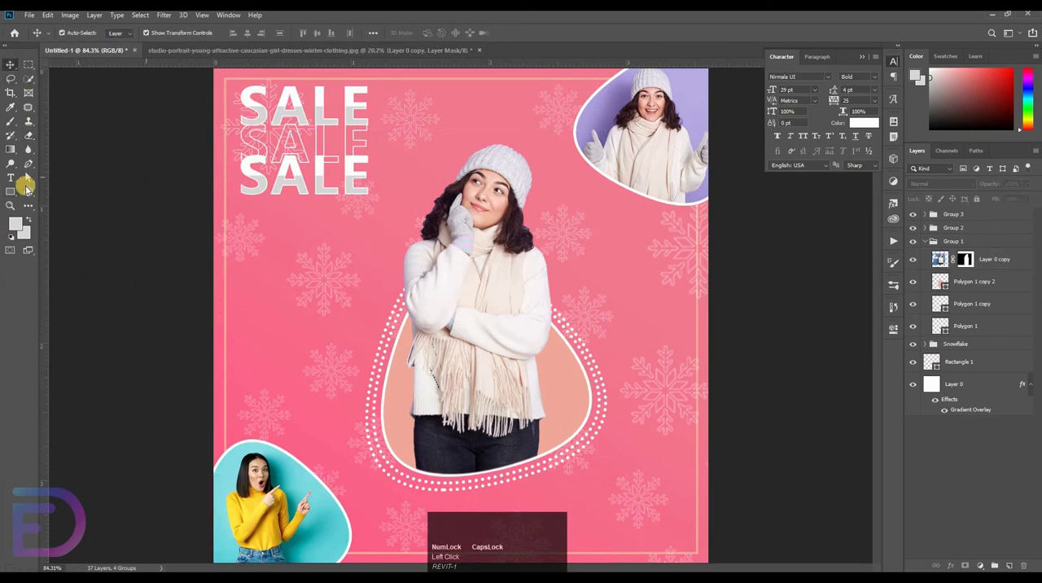
# Add the text UNLOCK below the stacked SALE text
pyautogui.click(10, 178)
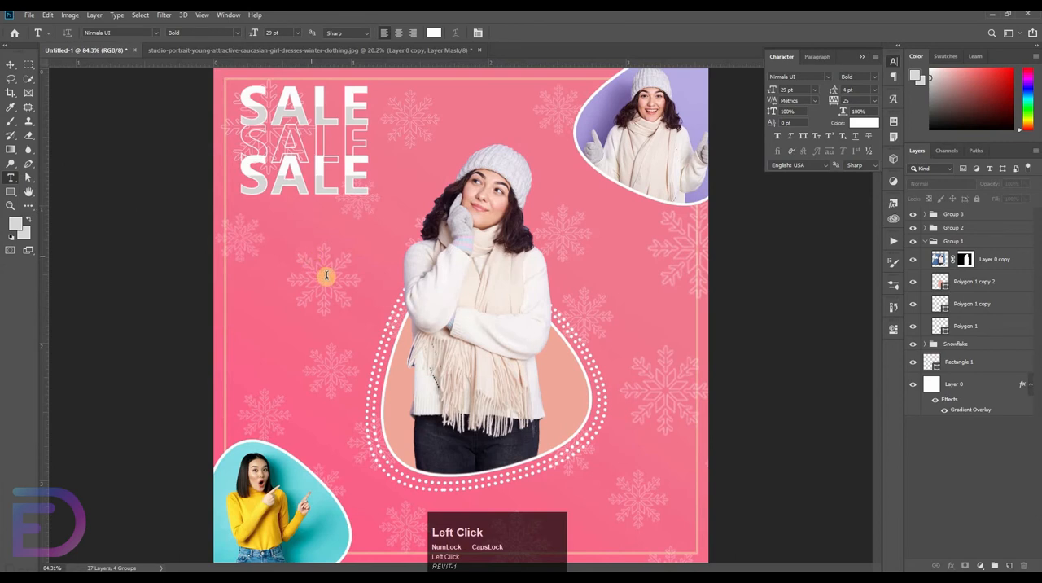
pyautogui.click(327, 275)
pyautogui.moveTo(372, 313); pyautogui.dragTo(311, 332)
pyautogui.press('BackSpace')
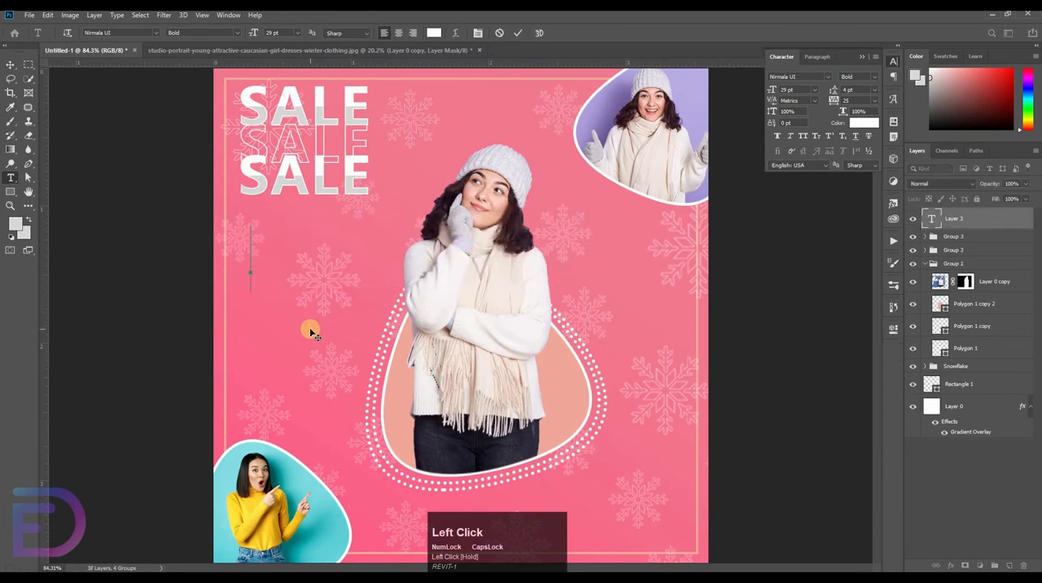
pyautogui.write('UNLOCK')
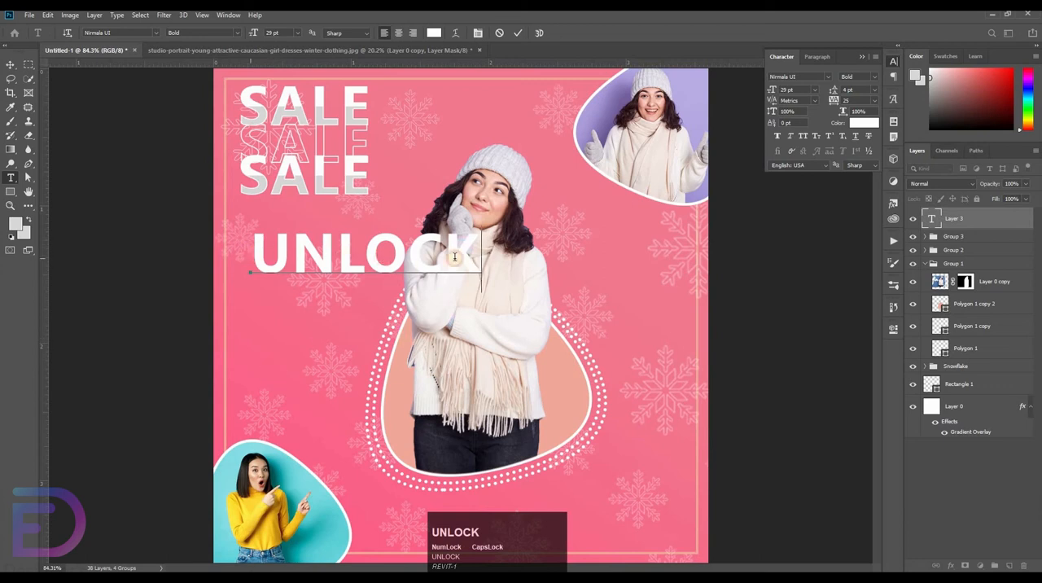
# Set the UNLOCK text to 18 pt and color it black (000000)
pyautogui.doubleClick(454, 257)
pyautogui.click(816, 90)
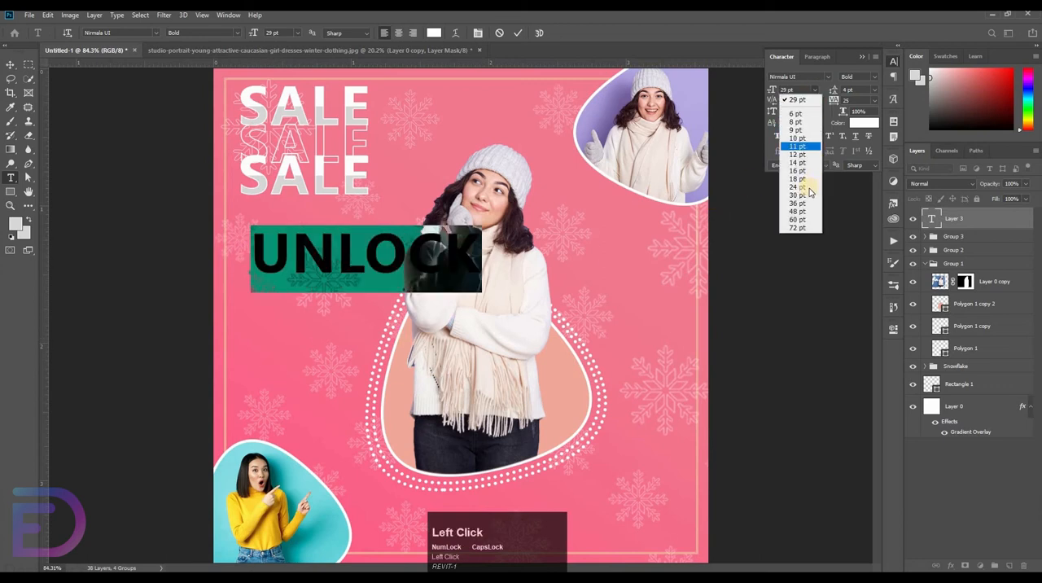
pyautogui.click(798, 178)
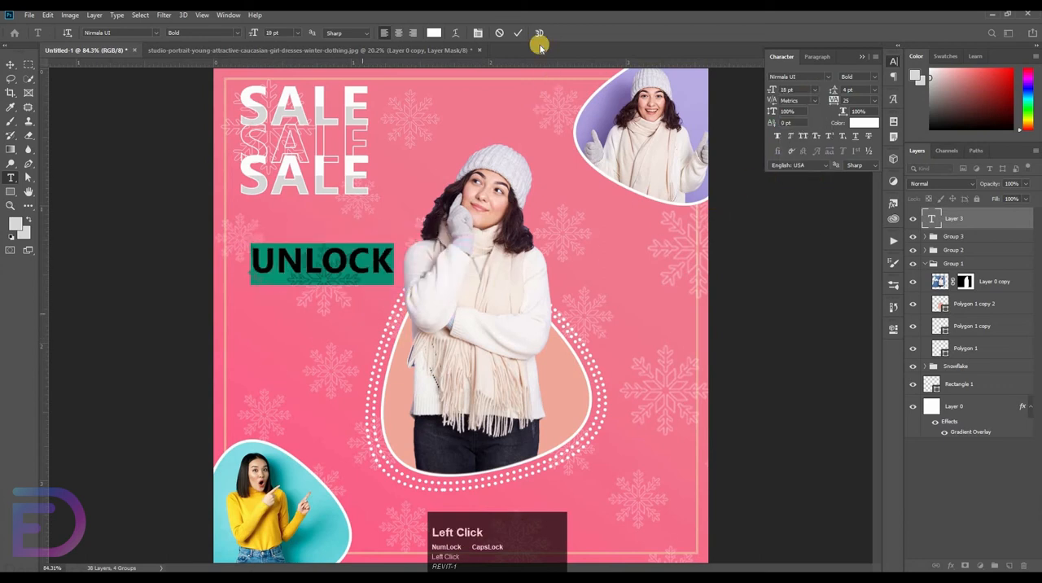
pyautogui.click(250, 259)
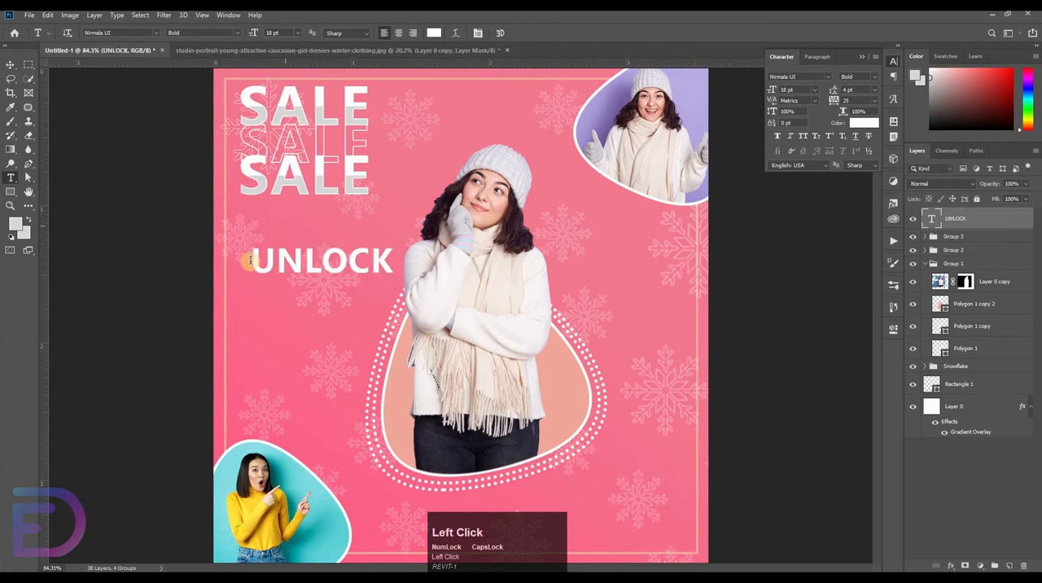
pyautogui.doubleClick(402, 260)
pyautogui.click(866, 123)
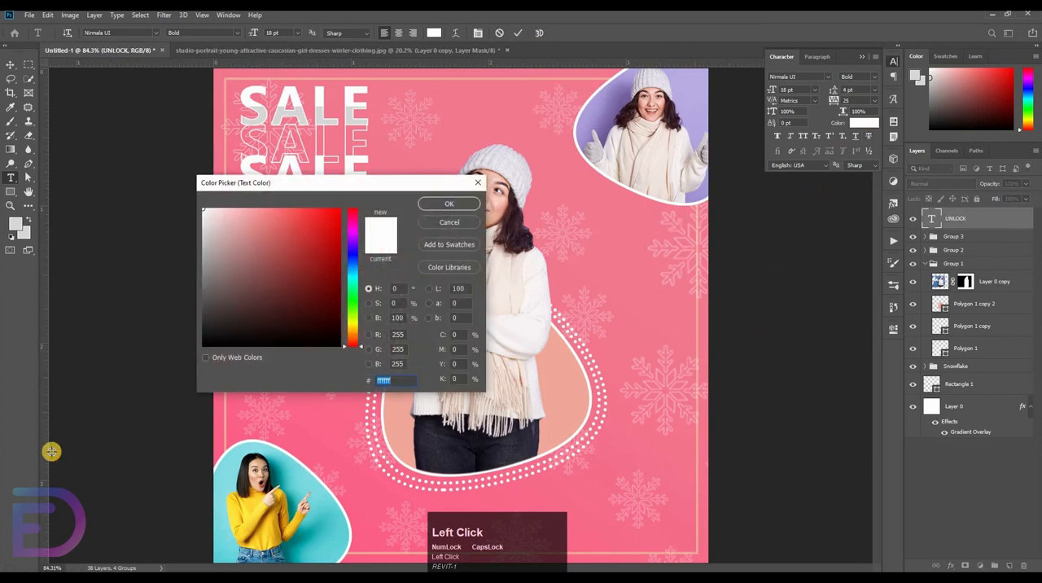
pyautogui.write('000000')
pyautogui.press('Return')
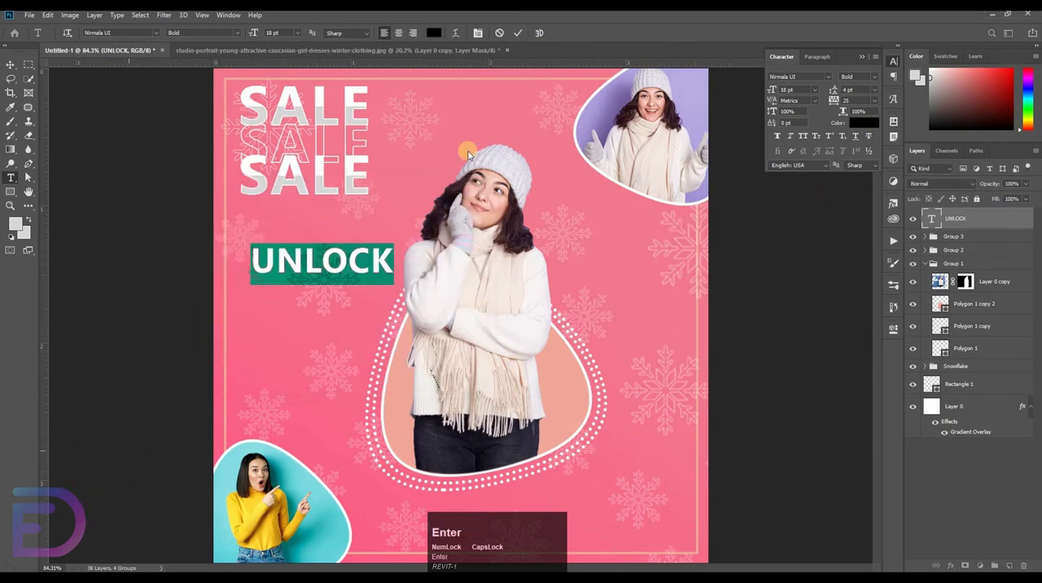
pyautogui.click(518, 33)
# Duplicate the UNLOCK text just below the original and change the copy's wording to YOUR STYLE
pyautogui.press('v')
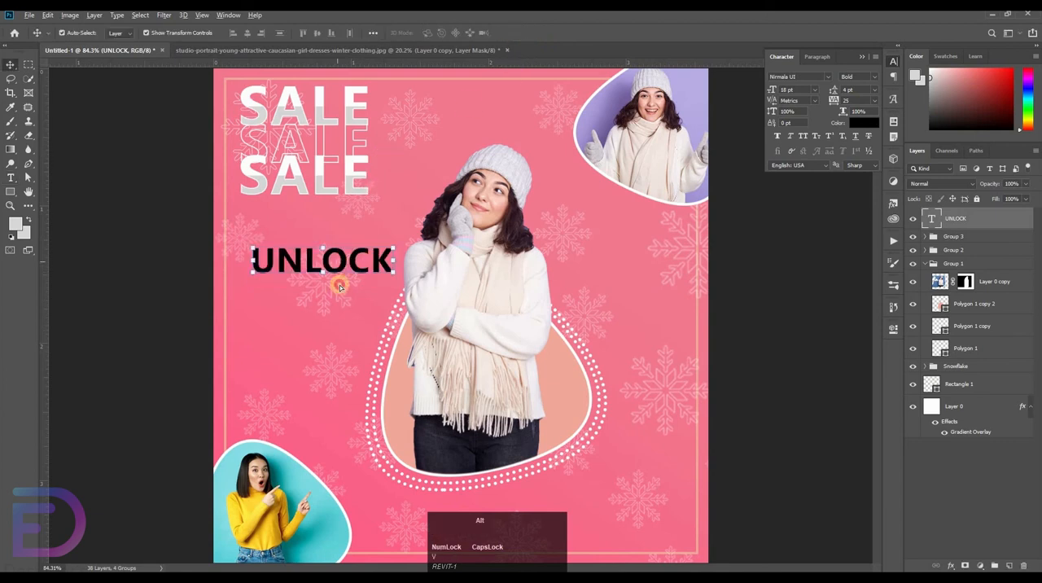
pyautogui.moveTo(343, 260); pyautogui.dragTo(349, 301)
pyautogui.press('t')
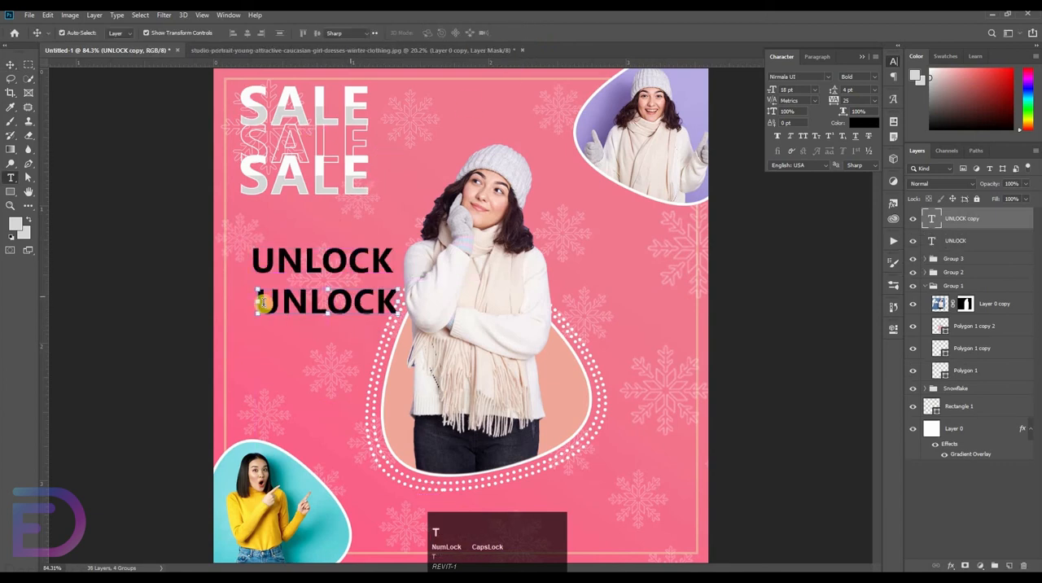
pyautogui.moveTo(261, 299); pyautogui.dragTo(544, 330)
pyautogui.press('BackSpace')
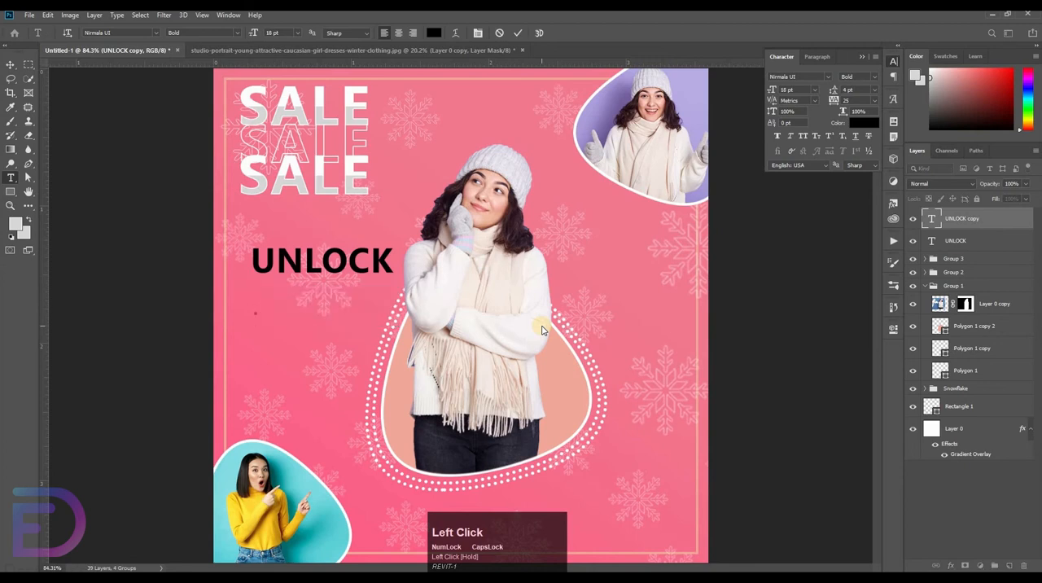
pyautogui.write('YOUR S')
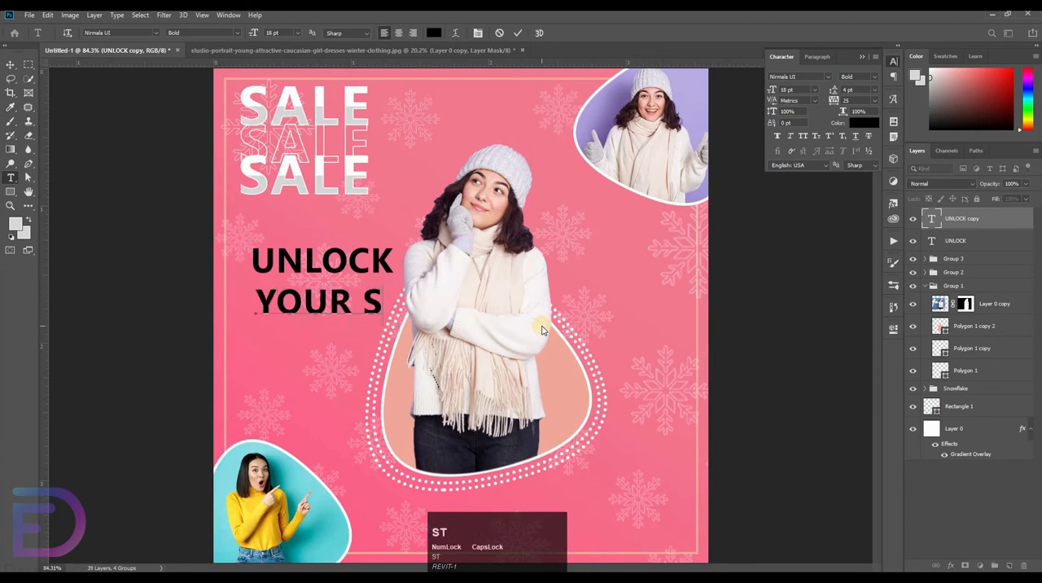
pyautogui.write('E')
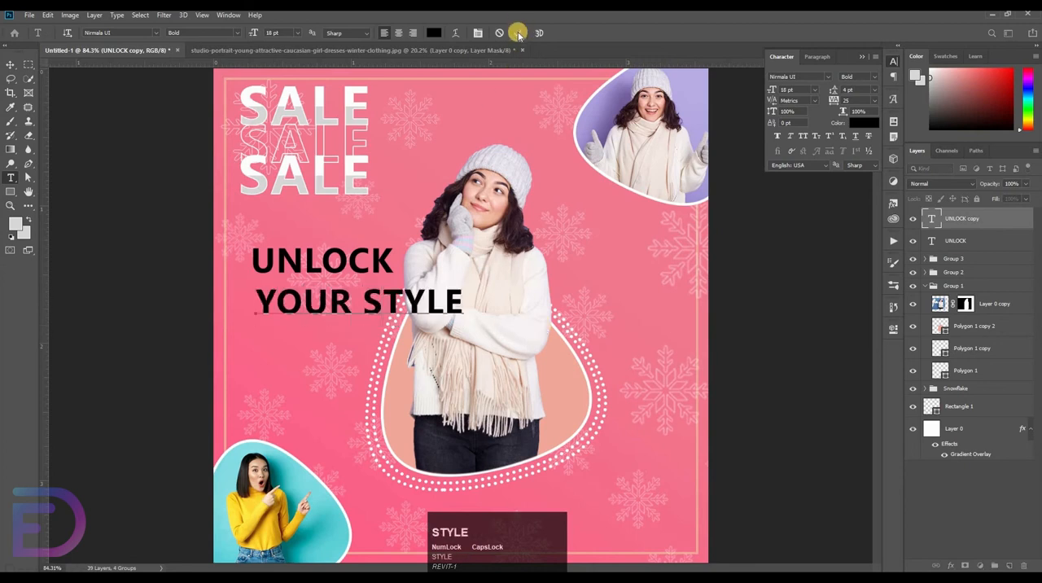
pyautogui.click(519, 32)
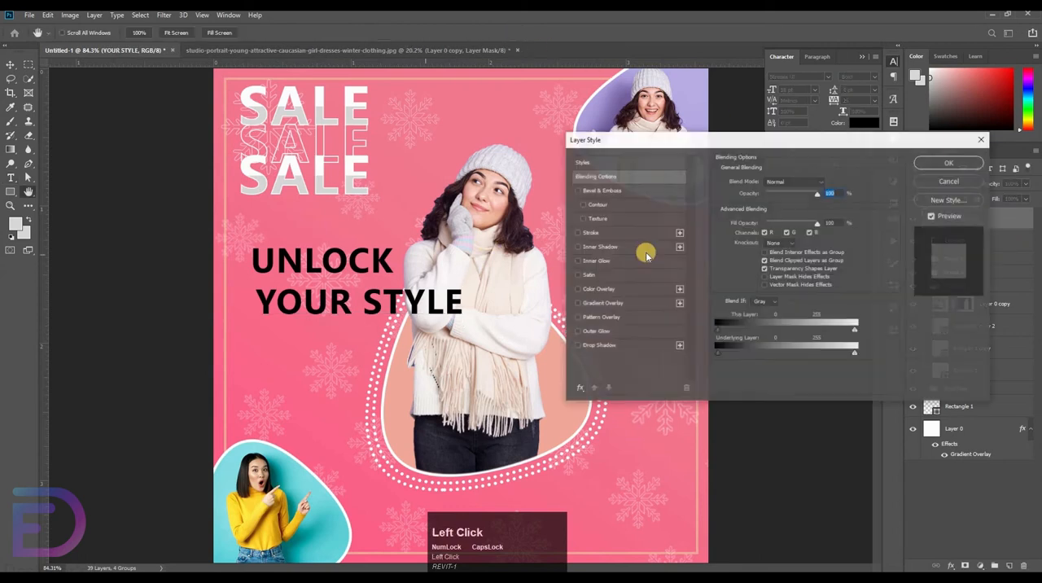
# Give the YOUR STYLE text a 2 px inside stroke in black and reduce its fill to 0% so only the outline shows
pyautogui.click(589, 233)
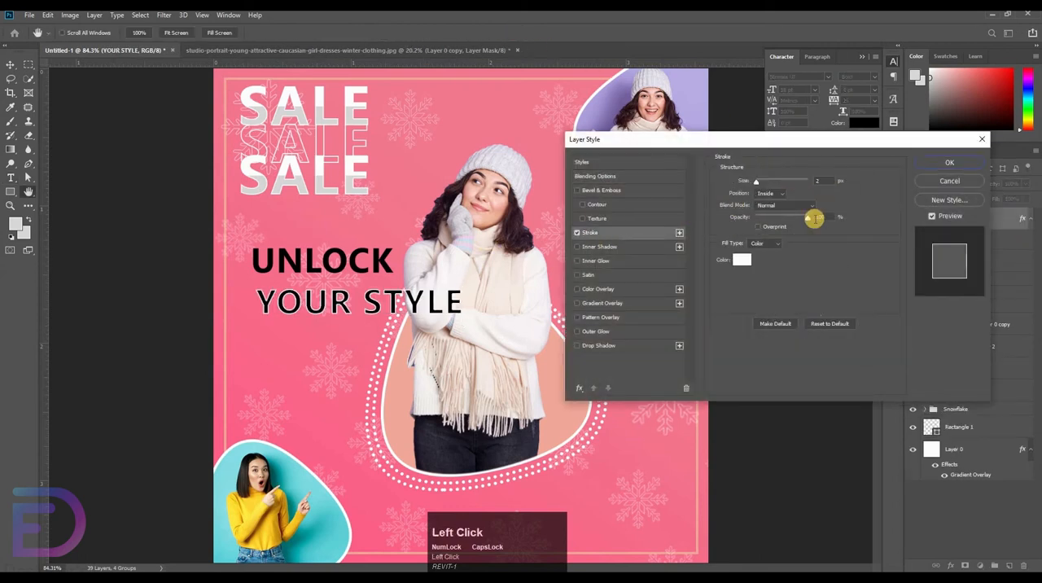
pyautogui.click(742, 261)
pyautogui.moveTo(250, 311); pyautogui.dragTo(126, 410)
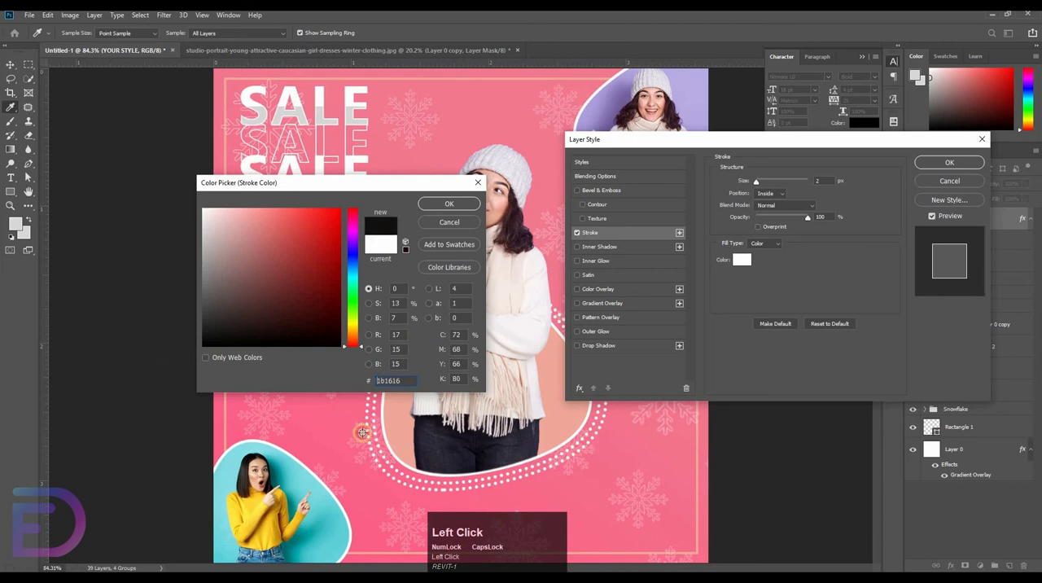
pyautogui.press('Return')
pyautogui.press('Return')
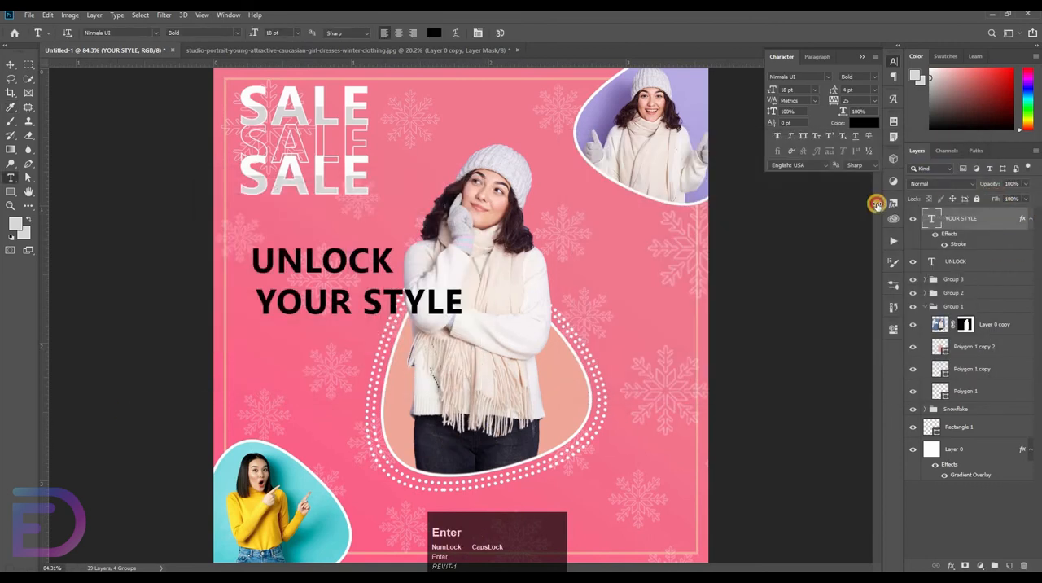
pyautogui.moveTo(877, 205); pyautogui.dragTo(795, 233)
# Select the UNLOCK and YOUR STYLE text layers together and align their left edges
pyautogui.keyDown('shift'); pyautogui.click(956, 264); pyautogui.keyUp('shift')
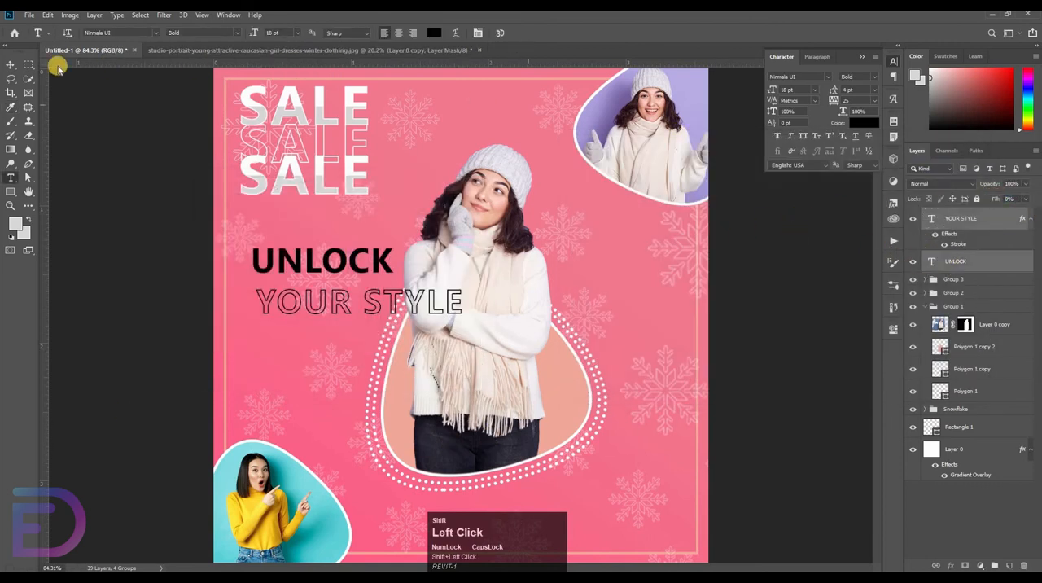
pyautogui.click(28, 61)
pyautogui.click(244, 33)
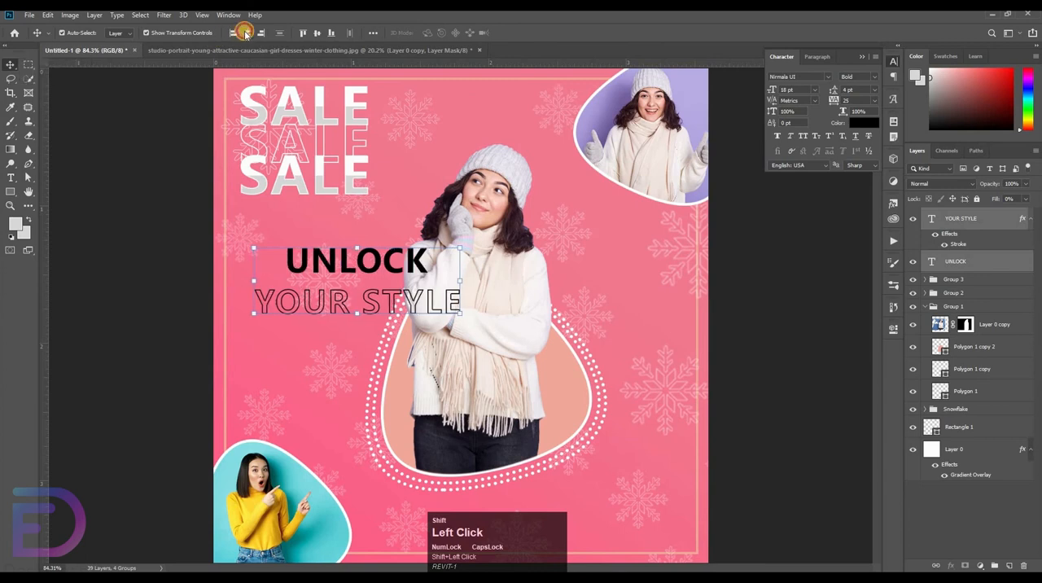
pyautogui.click(232, 32)
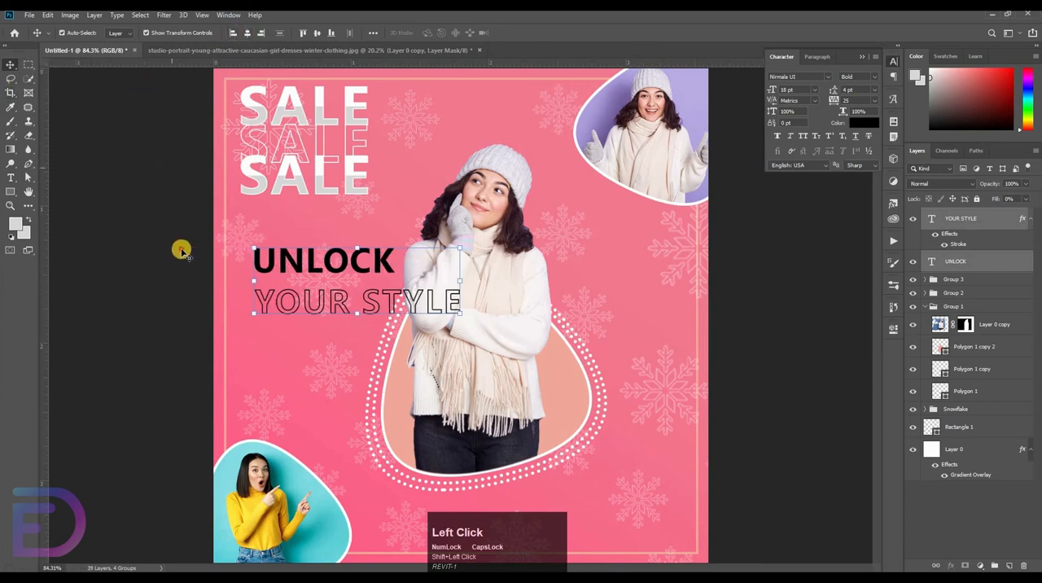
# Move the outlined YOUR STYLE text up 30 px, close beneath UNLOCK
pyautogui.click(332, 305)
pyautogui.hotkey('shift', 'Up')
pyautogui.hotkey('shift', 'Up')
pyautogui.hotkey('shift', 'Up')
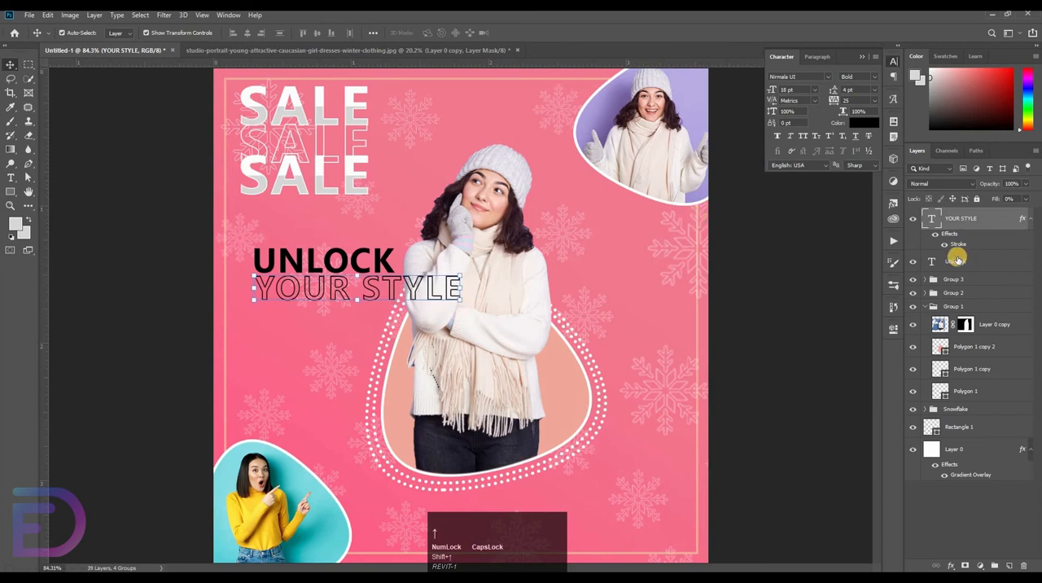
# Rotate the UNLOCK and YOUR STYLE texts together by -90° and place them vertically below the stacked SALE text
pyautogui.keyDown('shift'); pyautogui.click(956, 259); pyautogui.keyUp('shift')
pyautogui.moveTo(346, 159); pyautogui.dragTo(307, 156)
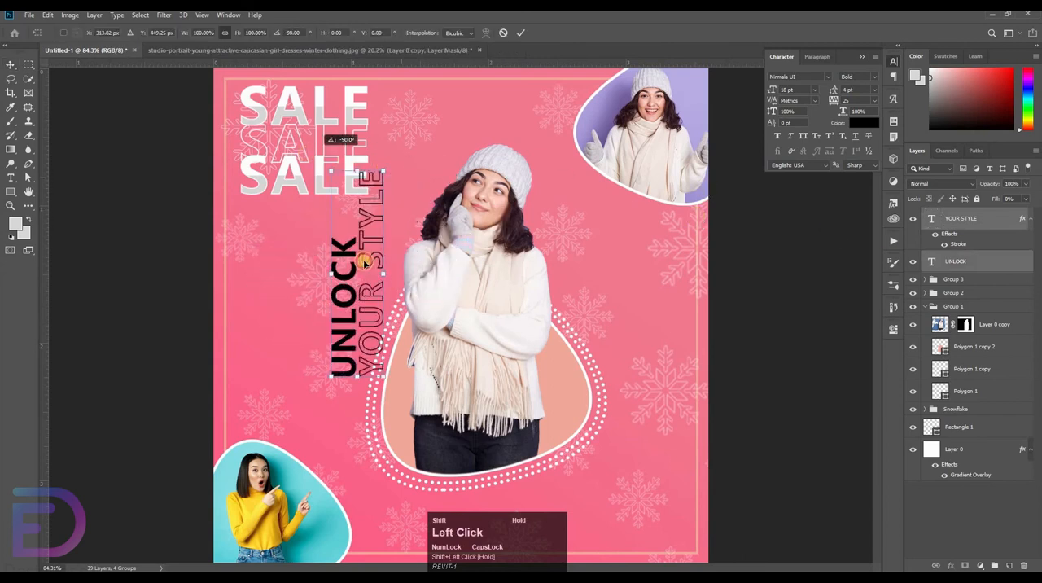
pyautogui.moveTo(365, 280); pyautogui.dragTo(280, 333)
# Add a vertical guide at the SALE text's left edge and align the rotated slogan with it
pyautogui.click(39, 330)
pyautogui.moveTo(68, 326); pyautogui.dragTo(252, 362)
pyautogui.click(50, 328)
pyautogui.click(262, 346)
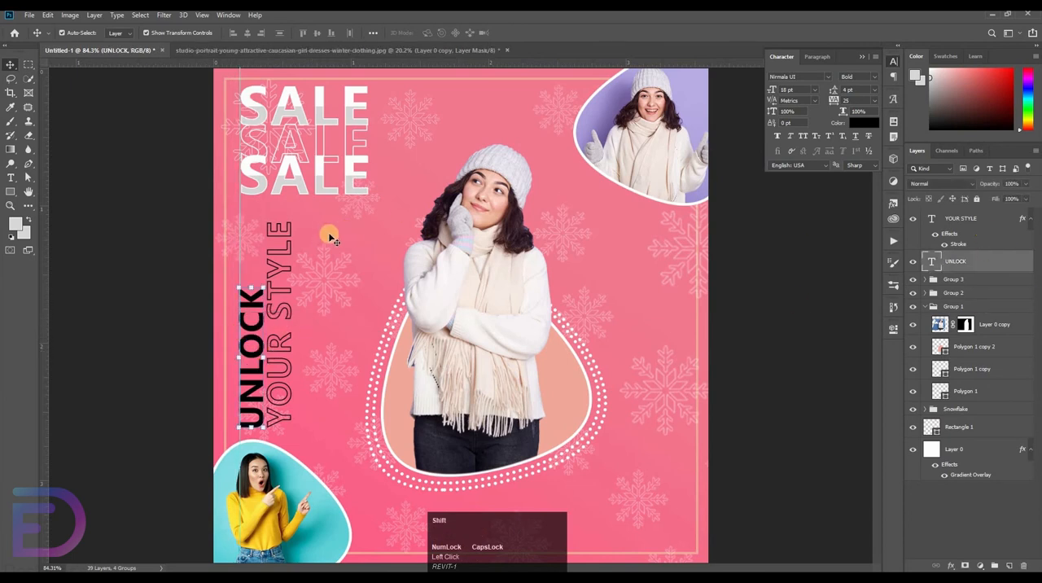
# Select both rotated slogan layers and move them up about 20 px toward the SALE text
pyautogui.keyDown('shift'); pyautogui.click(969, 218); pyautogui.keyUp('shift')
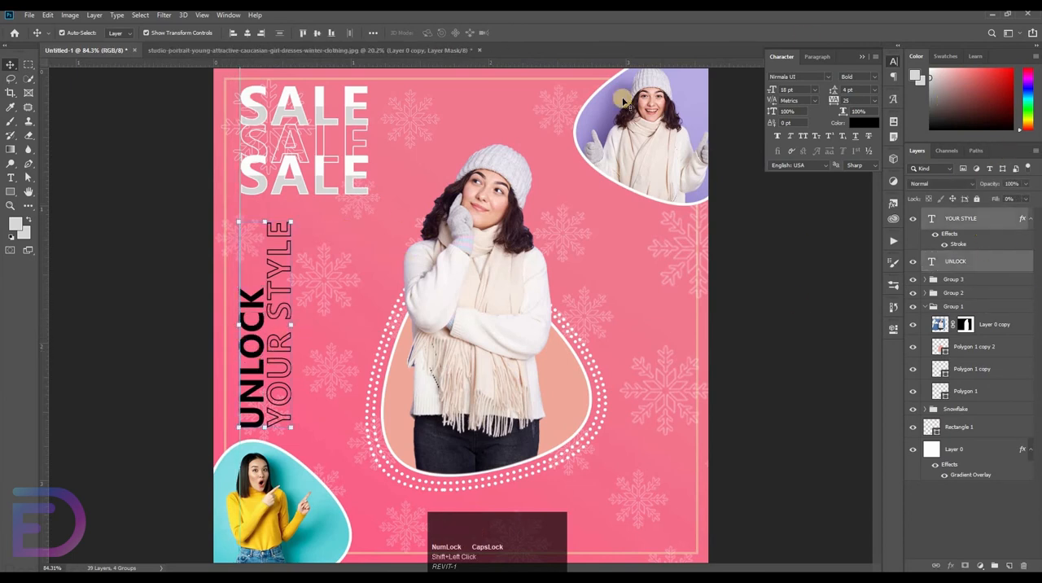
pyautogui.hotkey('shift', 'Up')
pyautogui.press('Up')
pyautogui.press('Up')
pyautogui.press('Up')
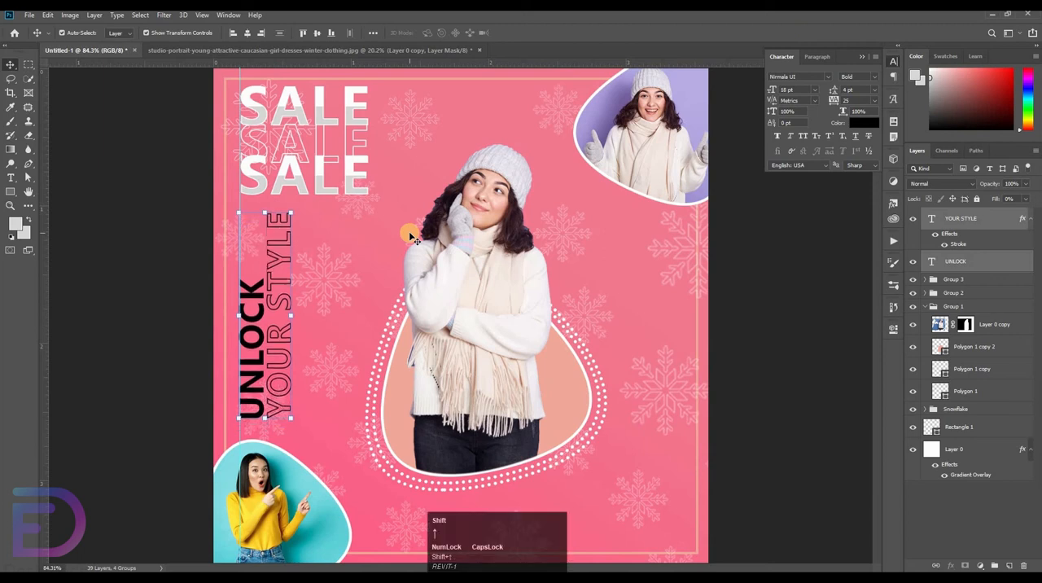
pyautogui.click(581, 372)
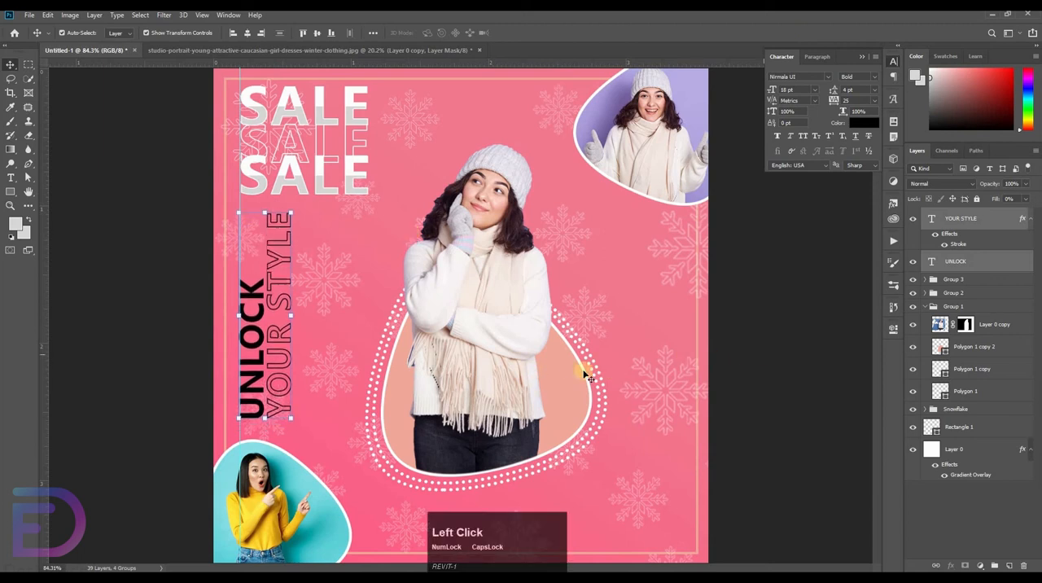
# Add the text SHOP NOW at 8 pt to the right of the lowest SALE text
pyautogui.click(10, 178)
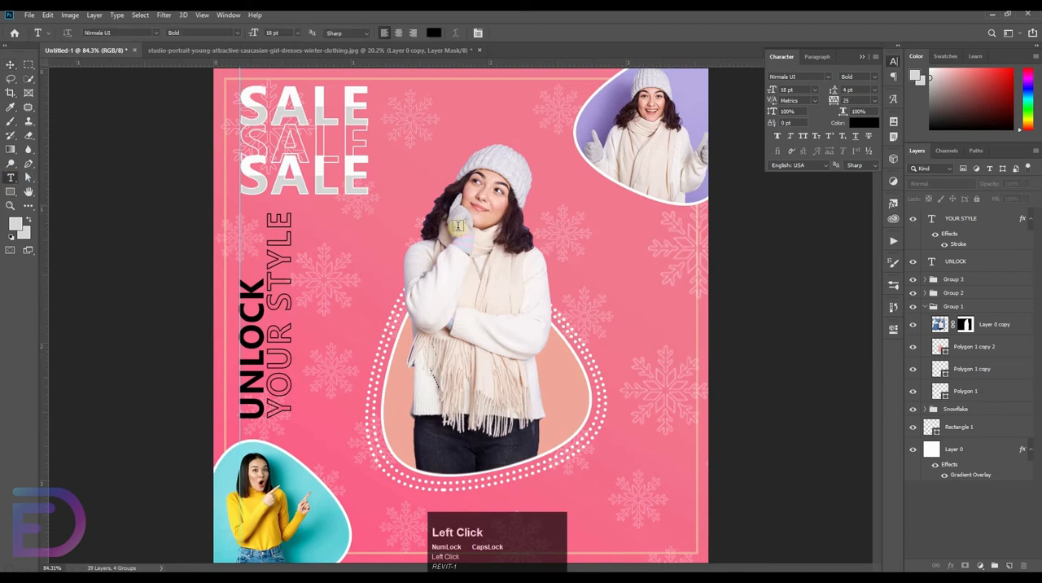
pyautogui.click(478, 214)
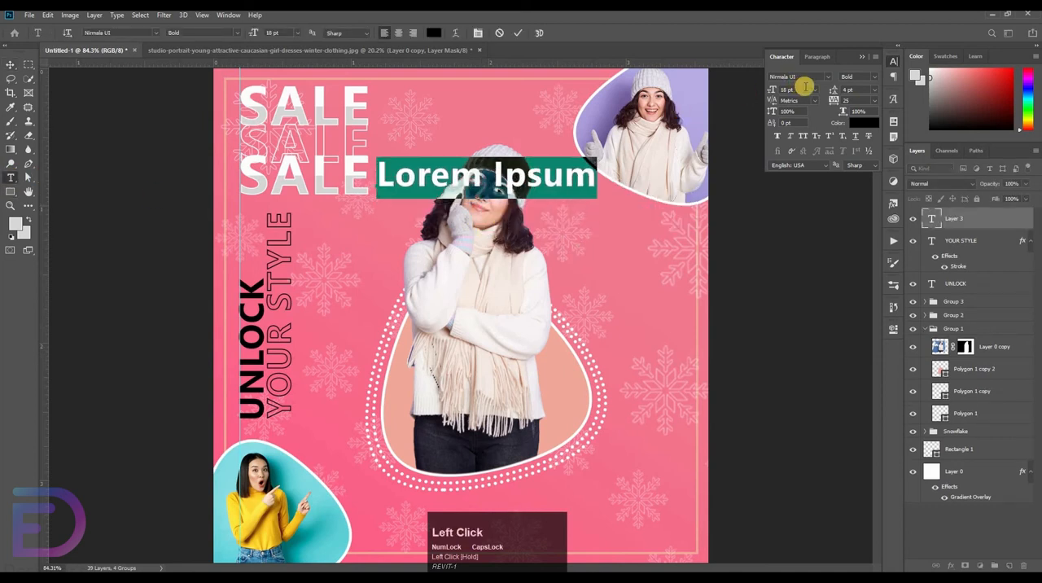
pyautogui.click(817, 91)
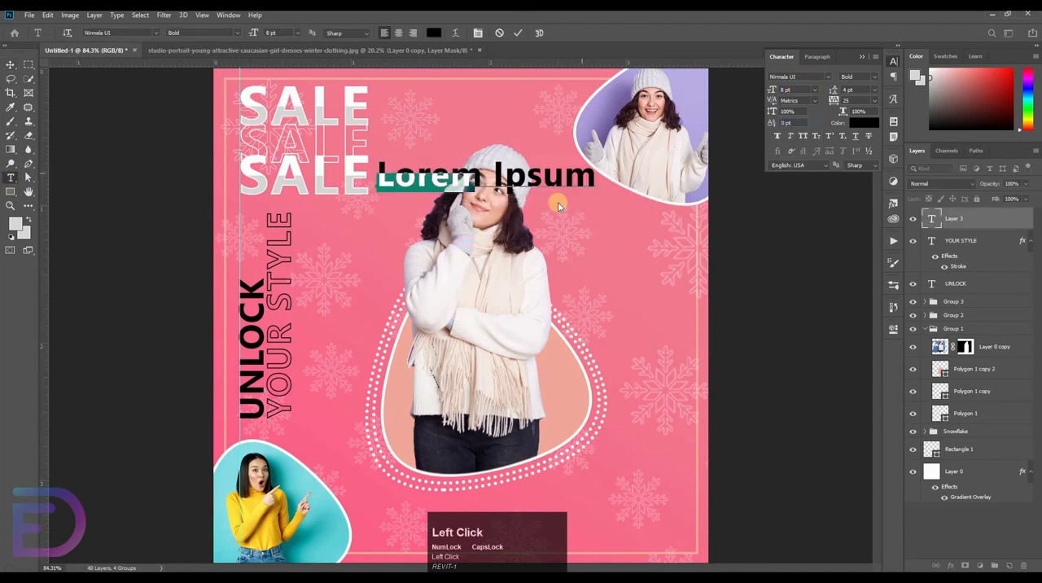
pyautogui.press('BackSpace')
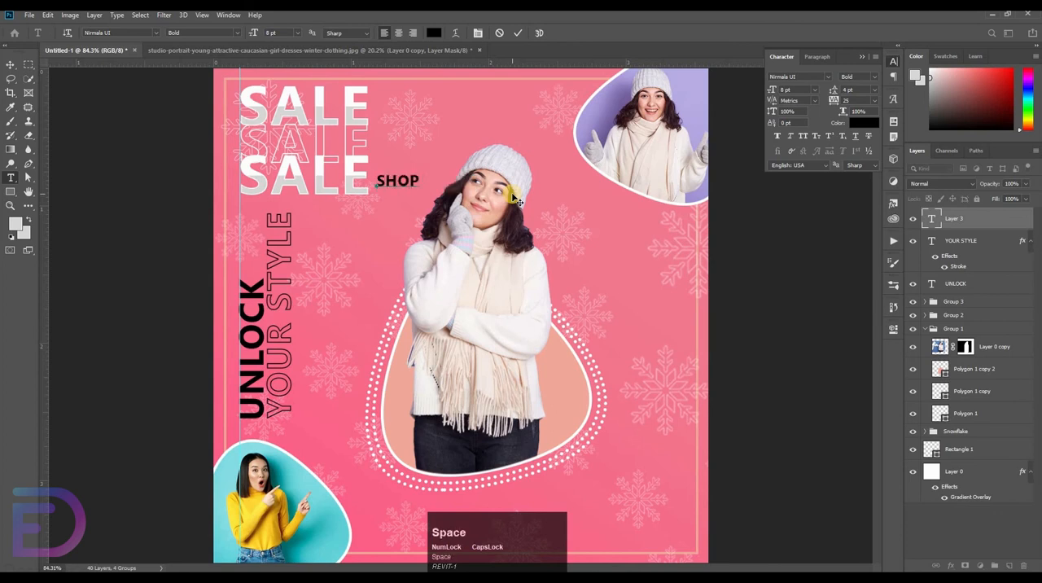
pyautogui.click(516, 33)
# Duplicate the SHOP NOW text directly below itself and change the copy's wording to NEW ARRIVAL
pyautogui.press('v')
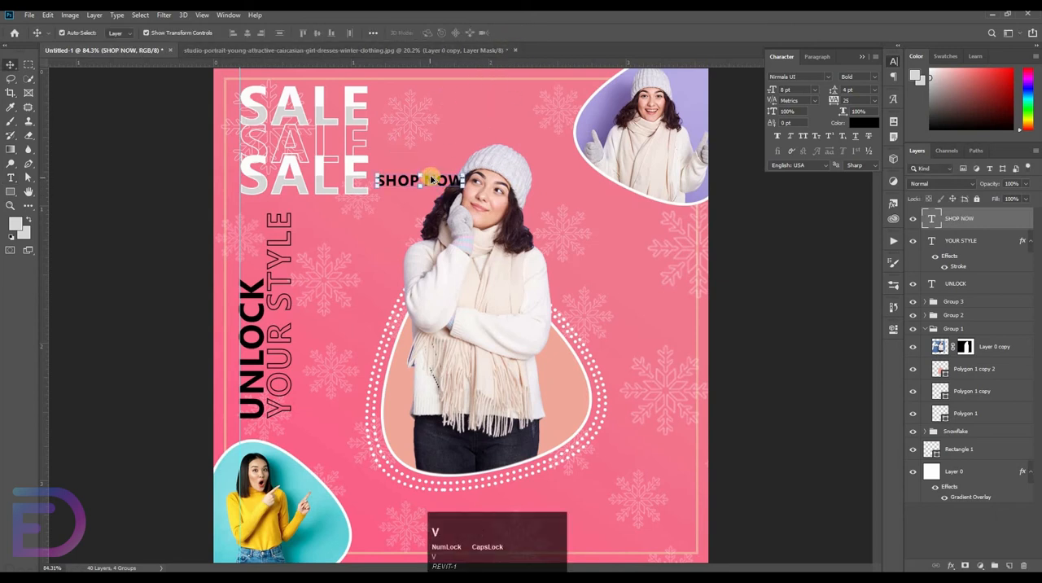
pyautogui.moveTo(432, 185); pyautogui.dragTo(660, 216)
pyautogui.press('t')
pyautogui.click(407, 211)
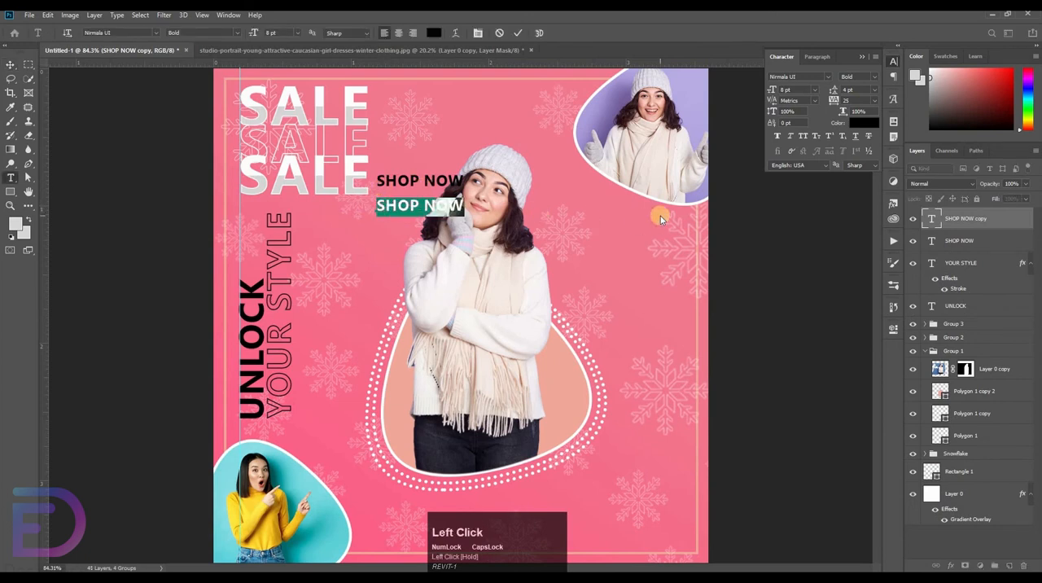
pyautogui.press('BackSpace')
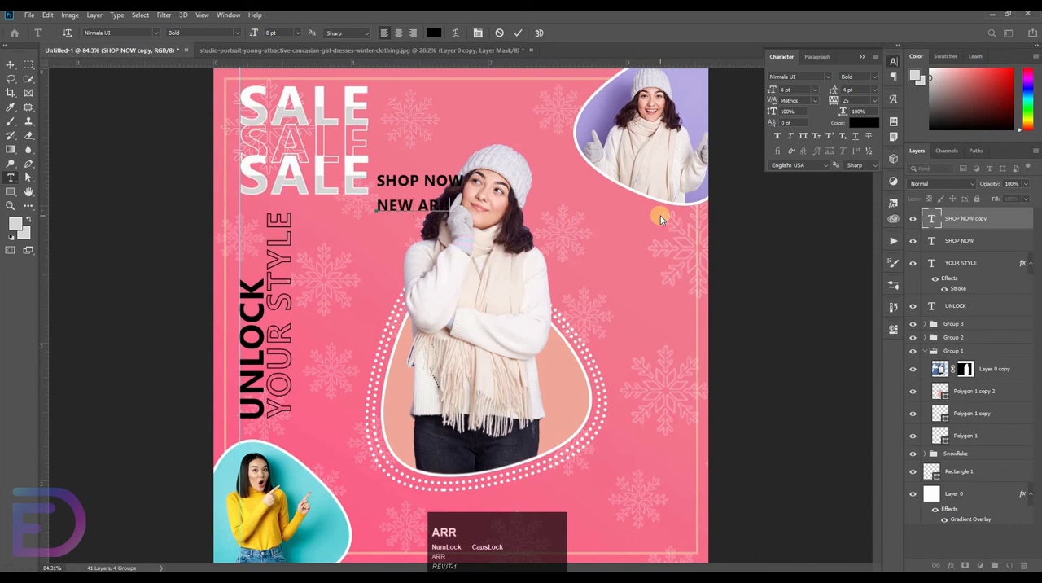
pyautogui.write('NEW ARRIVAL')
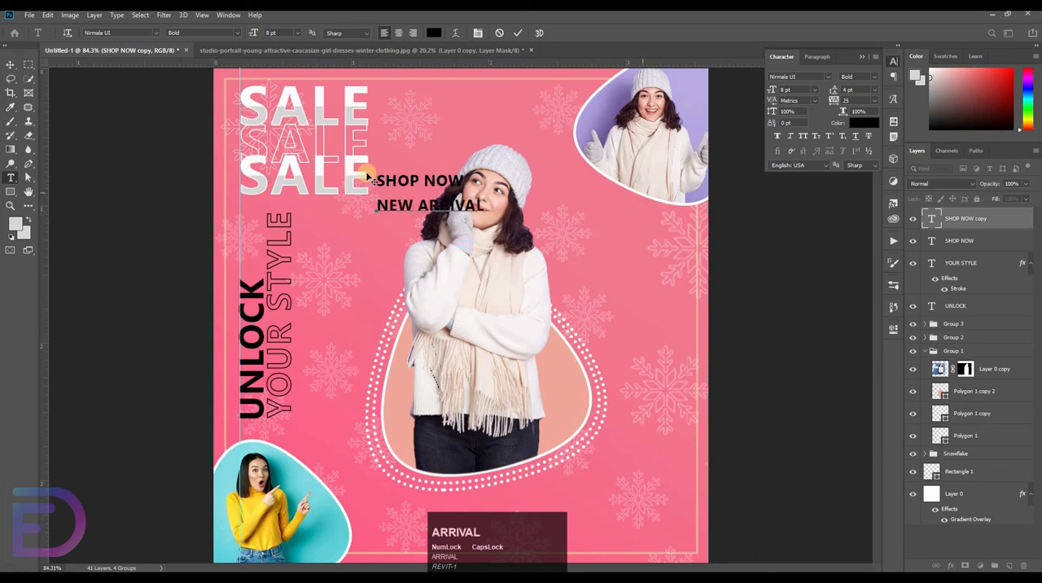
# Set the NEW ARRIVAL text size to 10 pt
pyautogui.click(815, 102)
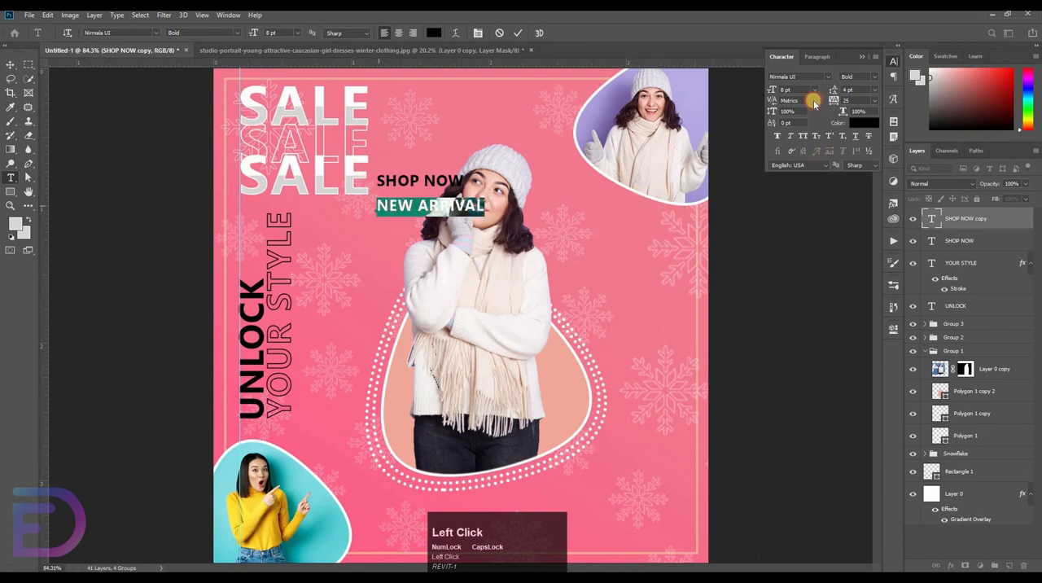
pyautogui.click(759, 92)
pyautogui.press('Up')
pyautogui.press('Up')
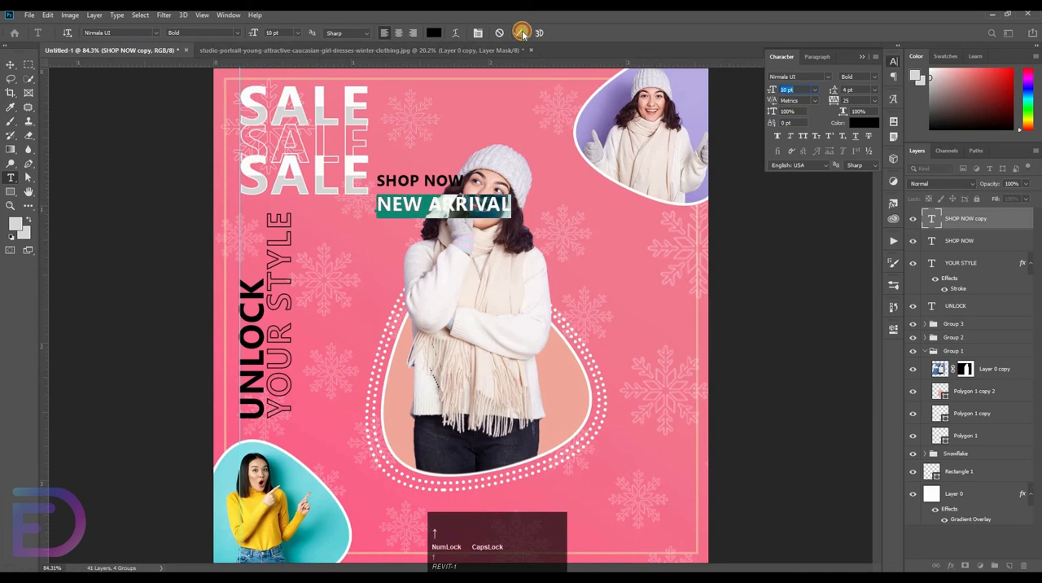
pyautogui.click(522, 33)
# Color the NEW ARRIVAL text white (ffffff)
pyautogui.click(856, 186)
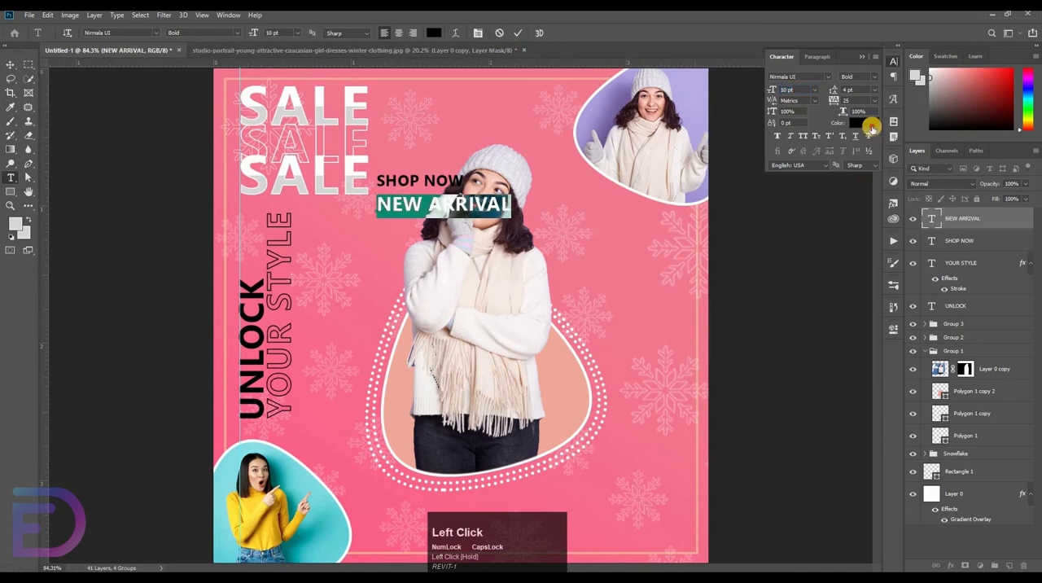
pyautogui.click(865, 123)
pyautogui.click(204, 210)
pyautogui.press('Return')
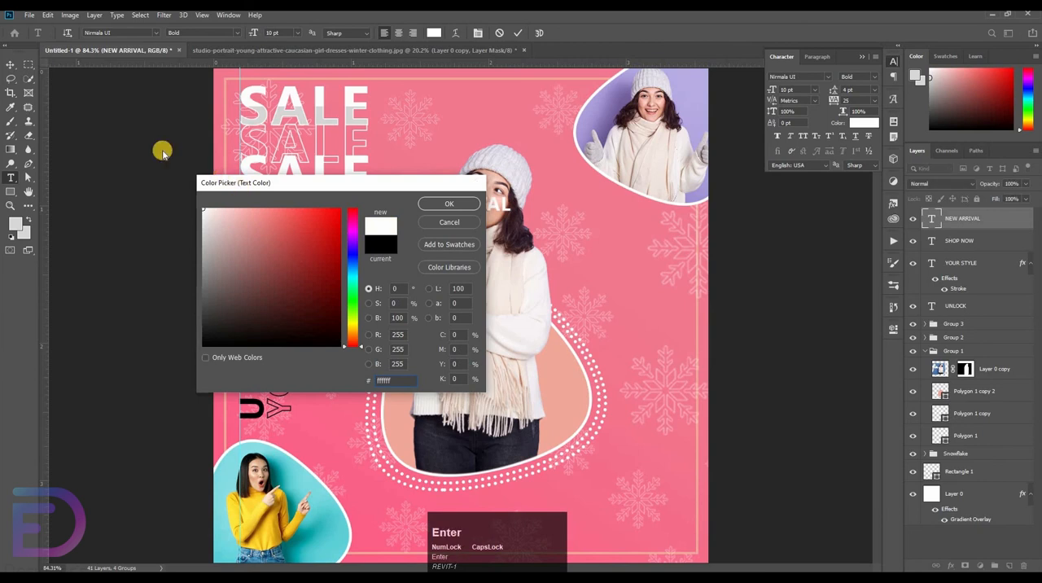
pyautogui.click(287, 49)
# Draw a 215 × 49 px rectangle around SHOP NOW, placed behind that text and filled with white
pyautogui.click(6, 83)
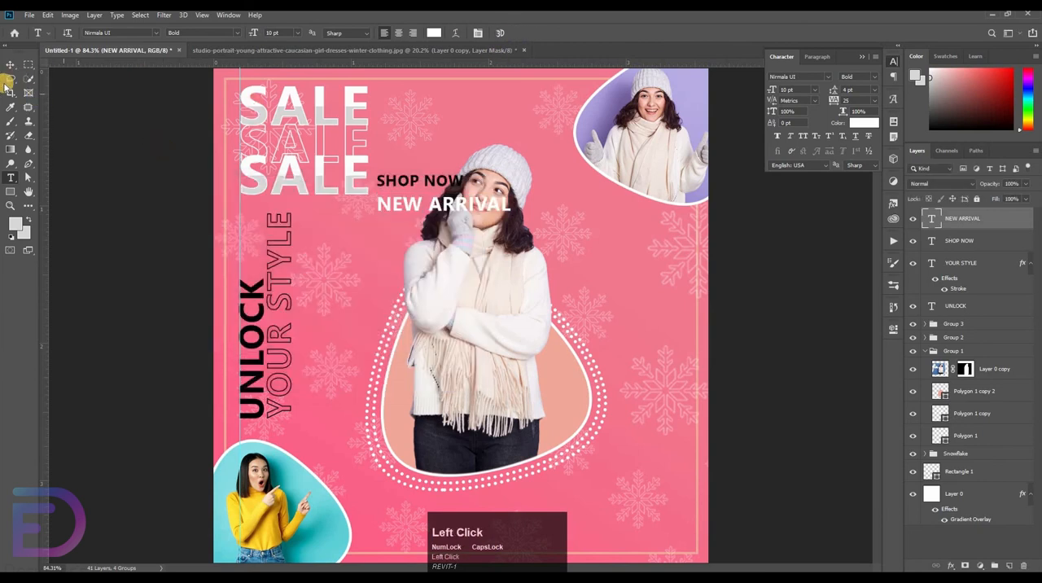
pyautogui.click(10, 200)
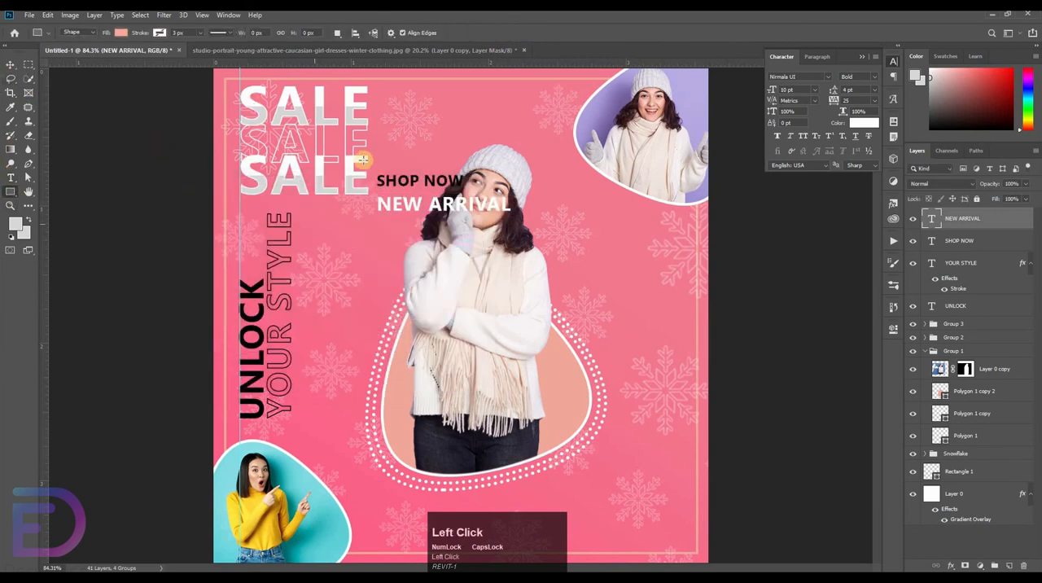
pyautogui.moveTo(453, 177); pyautogui.dragTo(471, 192)
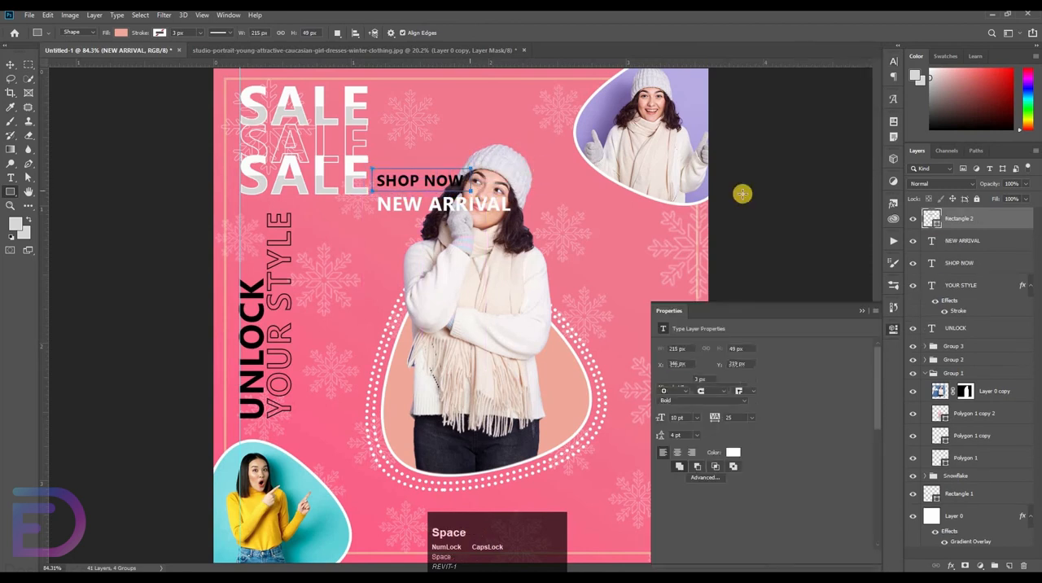
pyautogui.moveTo(974, 231); pyautogui.dragTo(972, 265)
pyautogui.click(120, 33)
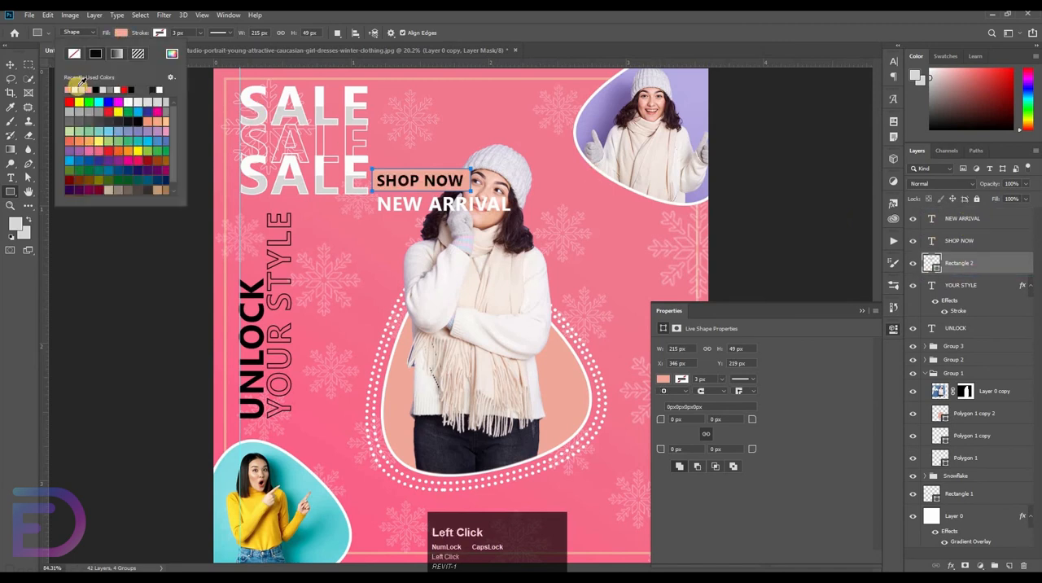
pyautogui.click(75, 89)
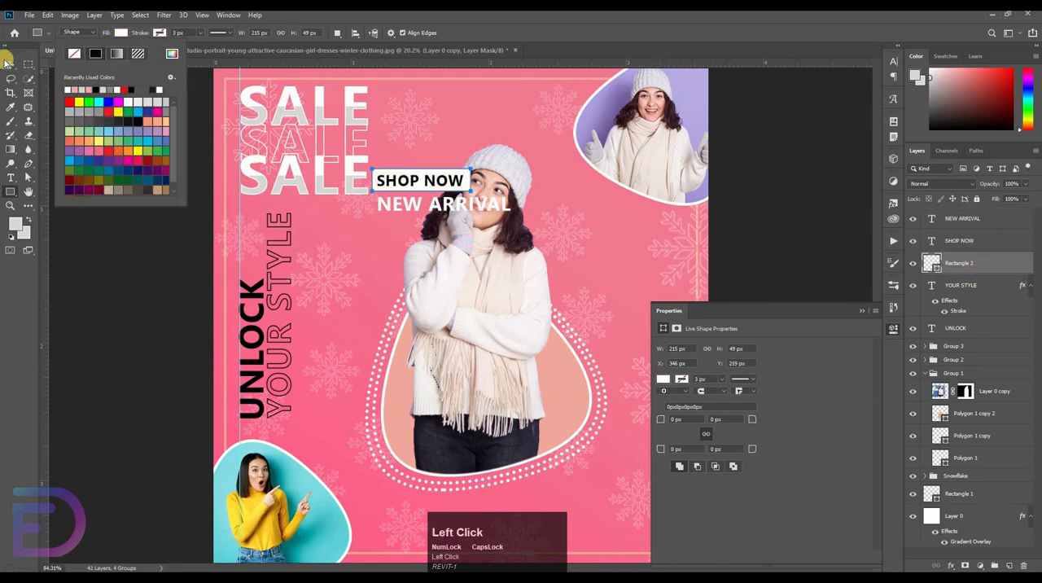
# Center the SHOP NOW text within its white rectangle
pyautogui.keyDown('shift'); pyautogui.click(968, 243); pyautogui.keyUp('shift')
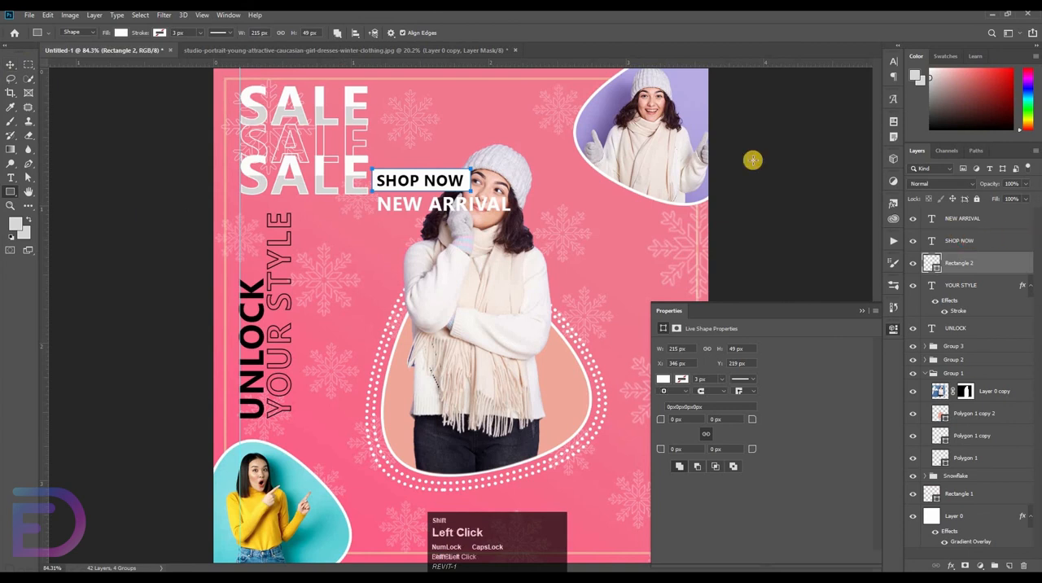
pyautogui.click(10, 67)
pyautogui.click(291, 36)
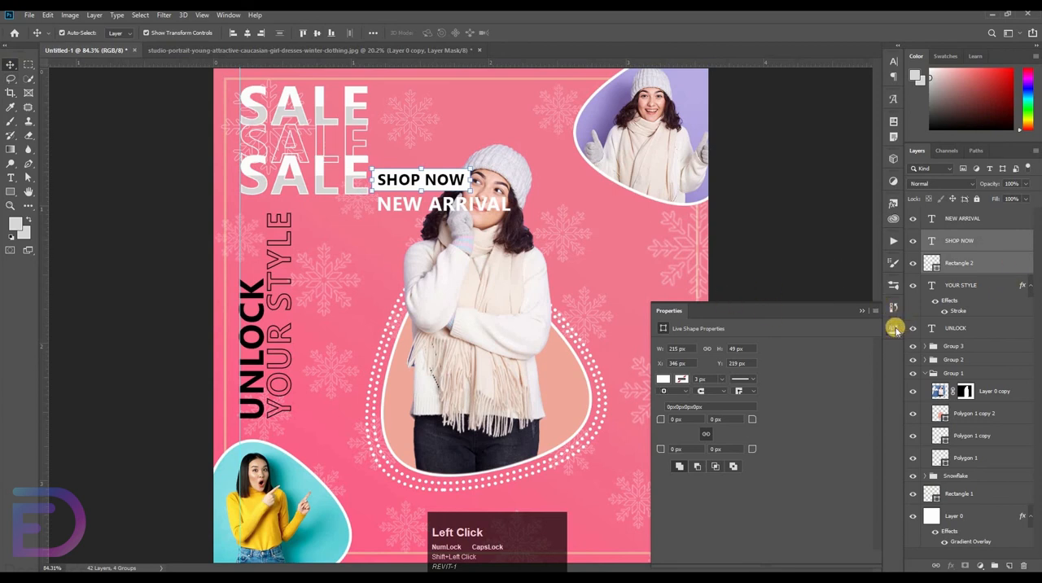
pyautogui.click(895, 329)
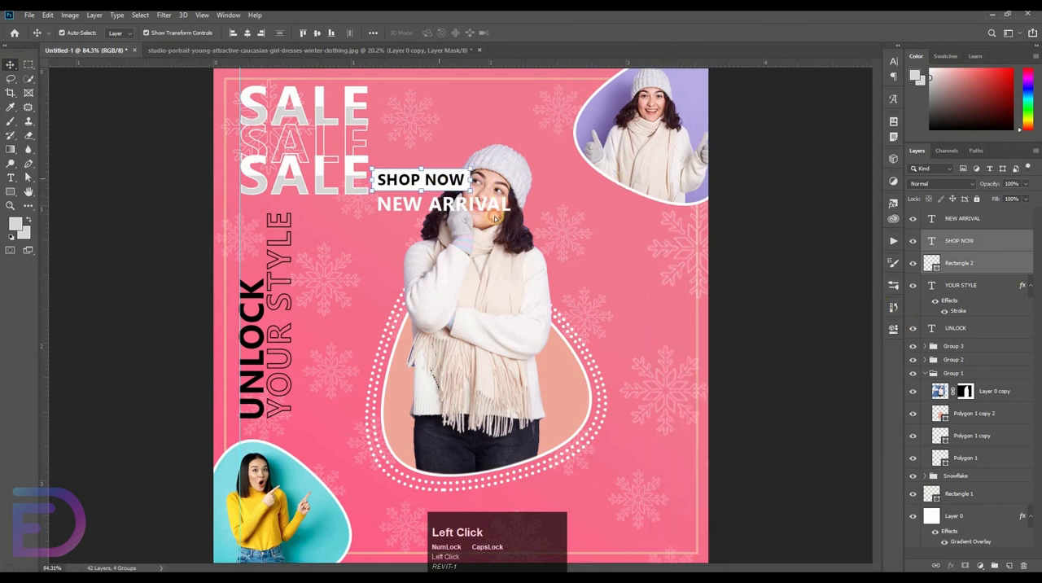
# Move the SHOP NOW label and the NEW ARRIVAL text into the design's lower-right corner, with NEW ARRIVAL beneath and just above the border line
pyautogui.moveTo(495, 218); pyautogui.dragTo(647, 533)
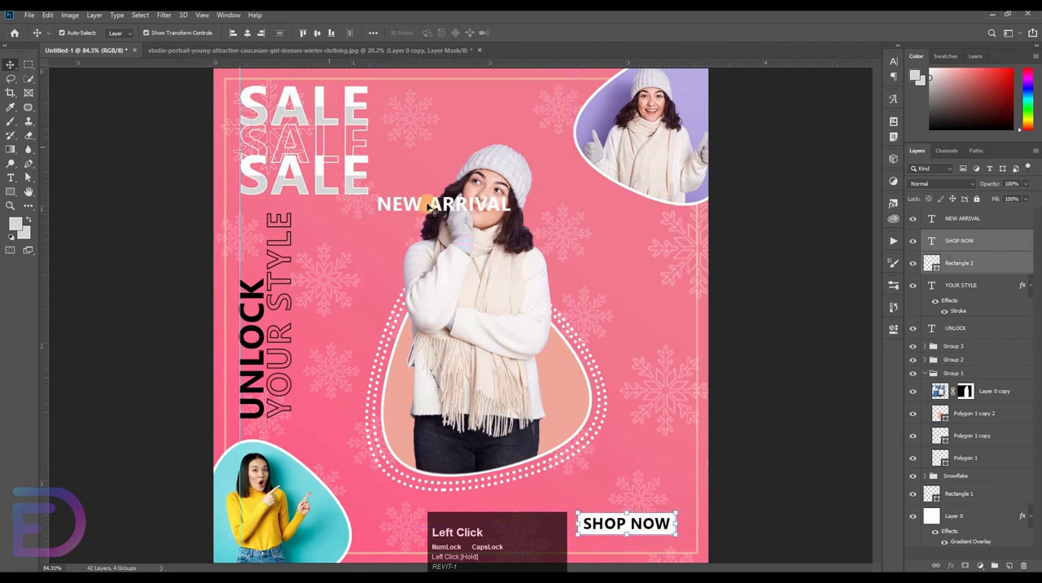
pyautogui.moveTo(414, 207); pyautogui.dragTo(754, 442)
pyautogui.moveTo(739, 399); pyautogui.dragTo(640, 233)
pyautogui.moveTo(814, 407); pyautogui.dragTo(716, 242)
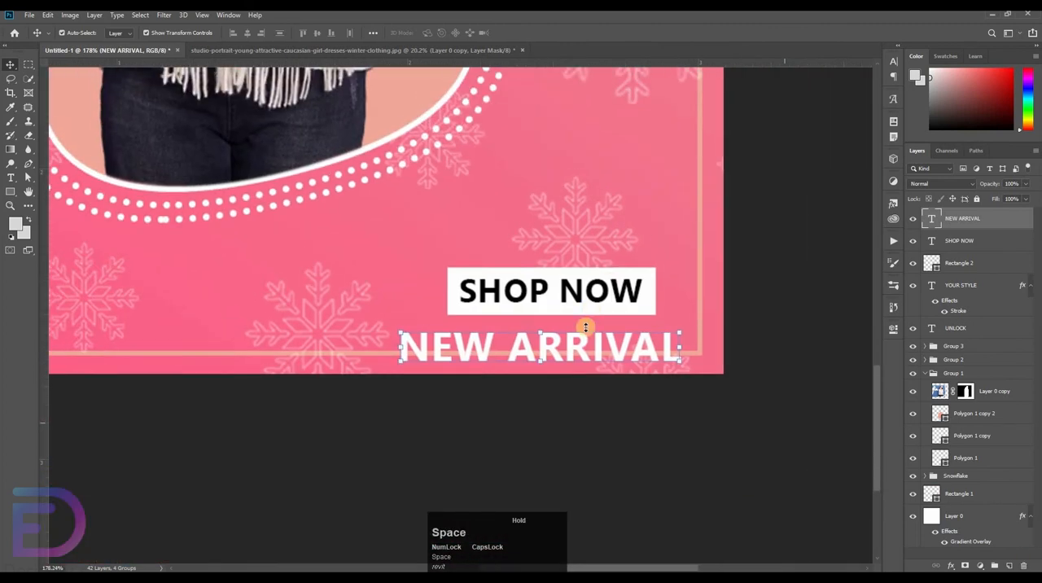
pyautogui.moveTo(574, 353); pyautogui.dragTo(561, 337)
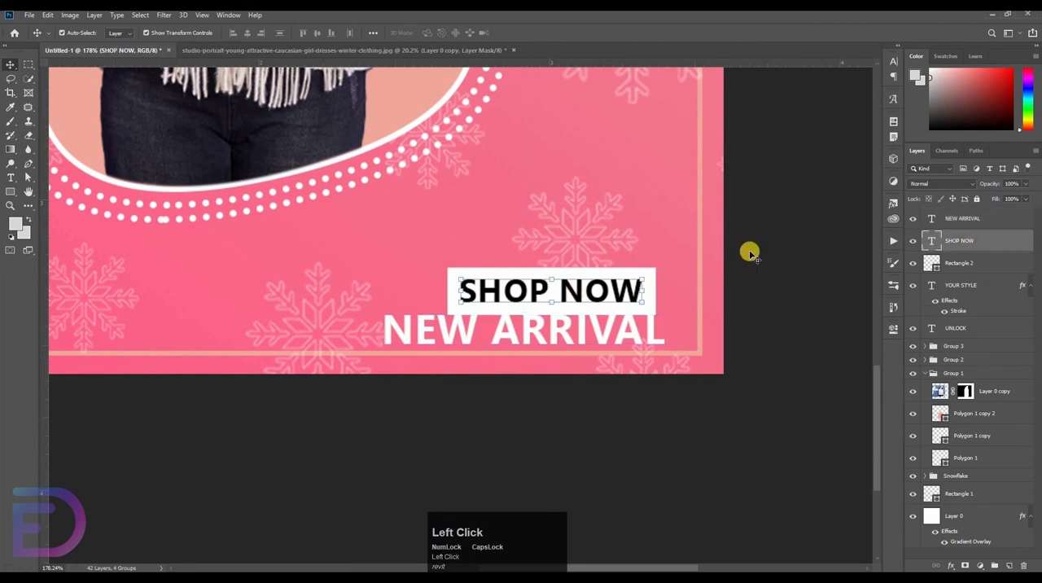
# Nudge the SHOP NOW text and its white rectangle together to sit just above NEW ARRIVAL, toward its right end
pyautogui.click(619, 288)
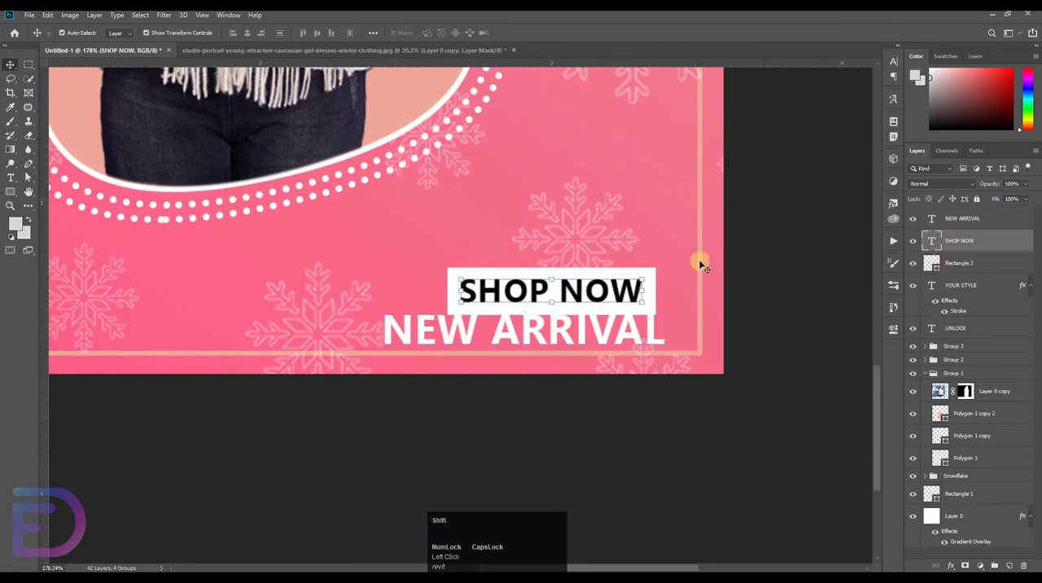
pyautogui.keyDown('shift'); pyautogui.click(949, 263); pyautogui.keyUp('shift')
pyautogui.hotkey('shift', 'Left')
pyautogui.press('Up')
pyautogui.press('Up')
pyautogui.press('Up')
pyautogui.press('Up')
pyautogui.press('Up')
pyautogui.press('Up')
pyautogui.press('Up')
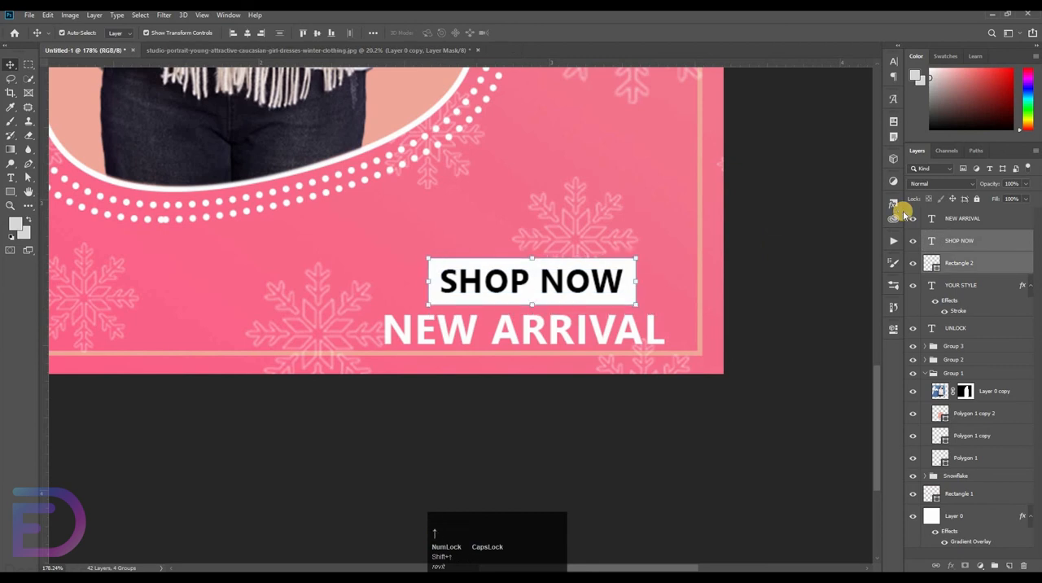
pyautogui.press('Right')
pyautogui.press('Right')
pyautogui.press('Right')
pyautogui.press('Right')
pyautogui.press('Right')
pyautogui.press('Right')
pyautogui.press('Right')
pyautogui.press('Down')
pyautogui.press('Down')
pyautogui.press('Down')
pyautogui.press('Down')
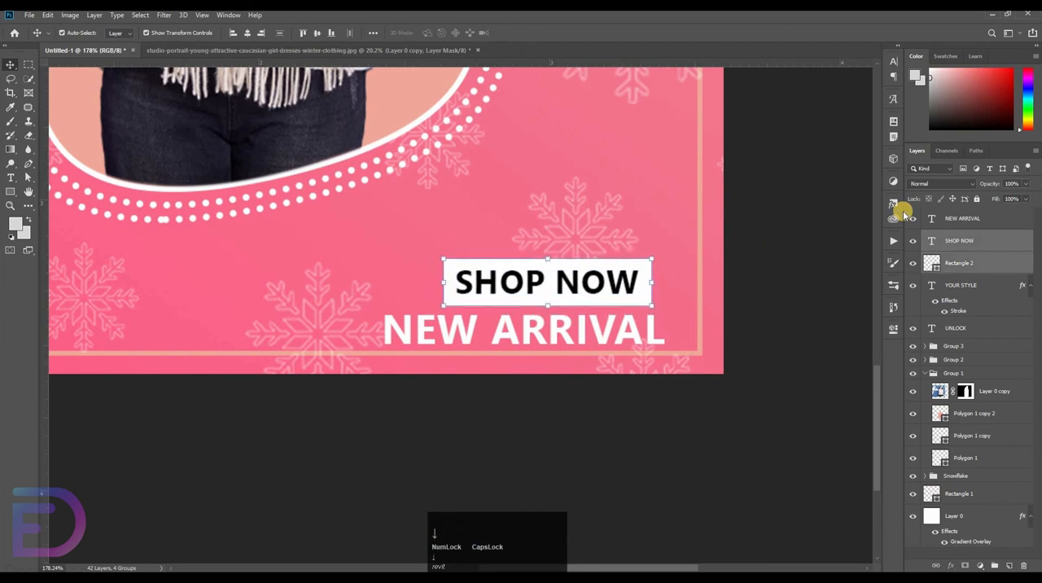
pyautogui.press('Up')
pyautogui.press('Down')
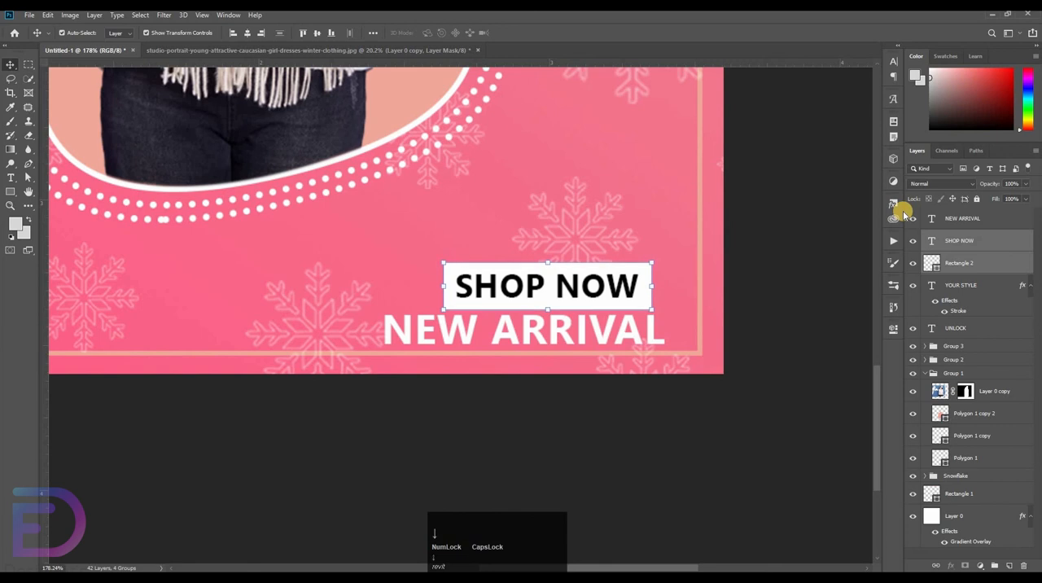
pyautogui.click(654, 205)
# Add a horizontal text 50% at 24 pt to the right of the central woman, below the upper-right photo
pyautogui.hotkey('ctrl', 'space')
pyautogui.moveTo(562, 165); pyautogui.dragTo(101, 165)
pyautogui.click(11, 178)
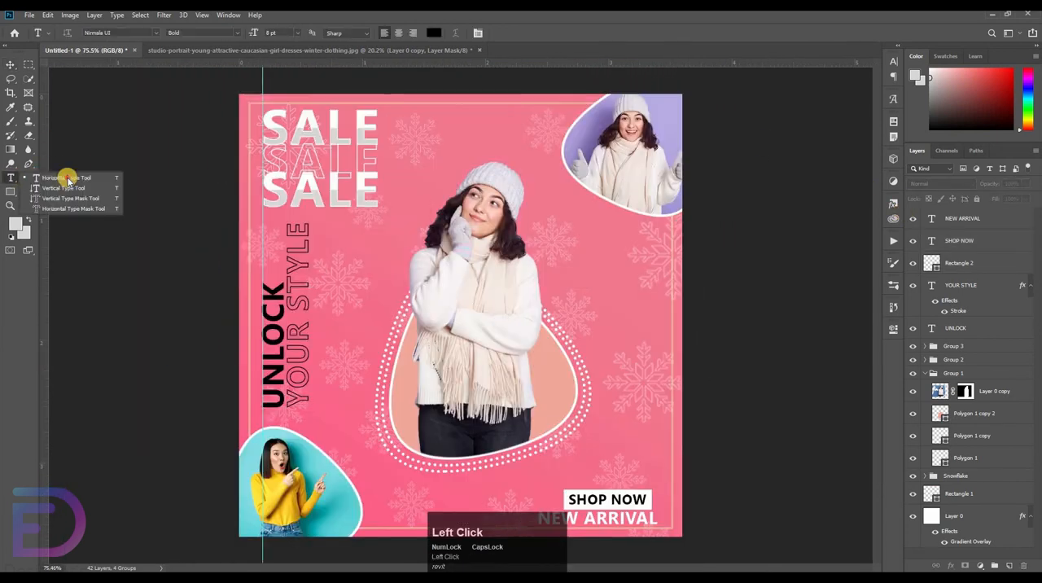
pyautogui.click(65, 174)
pyautogui.click(344, 233)
pyautogui.moveTo(486, 239); pyautogui.dragTo(591, 140)
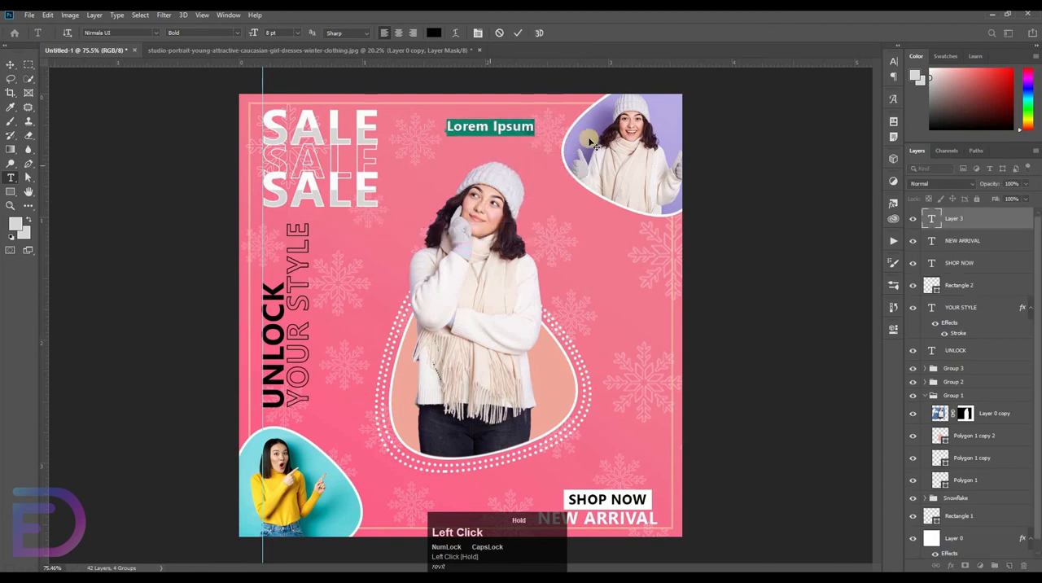
pyautogui.write('50')
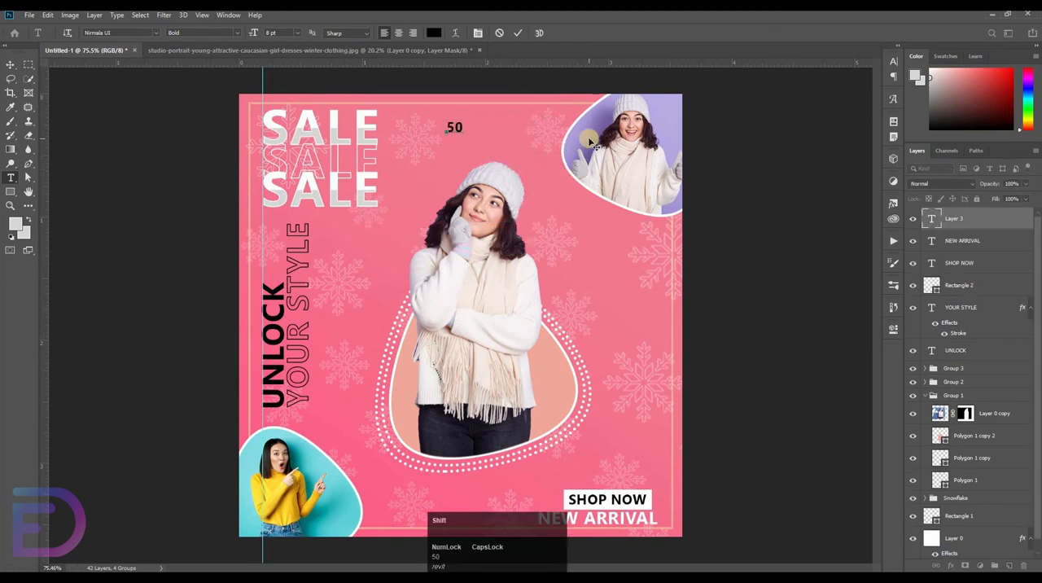
pyautogui.moveTo(468, 132); pyautogui.dragTo(442, 33)
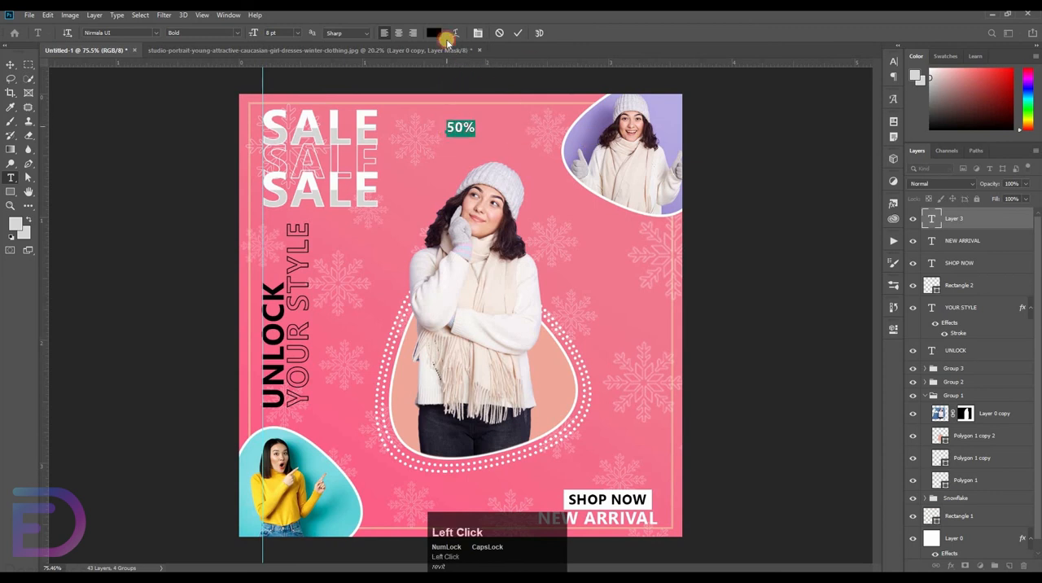
pyautogui.moveTo(256, 36); pyautogui.dragTo(607, 283)
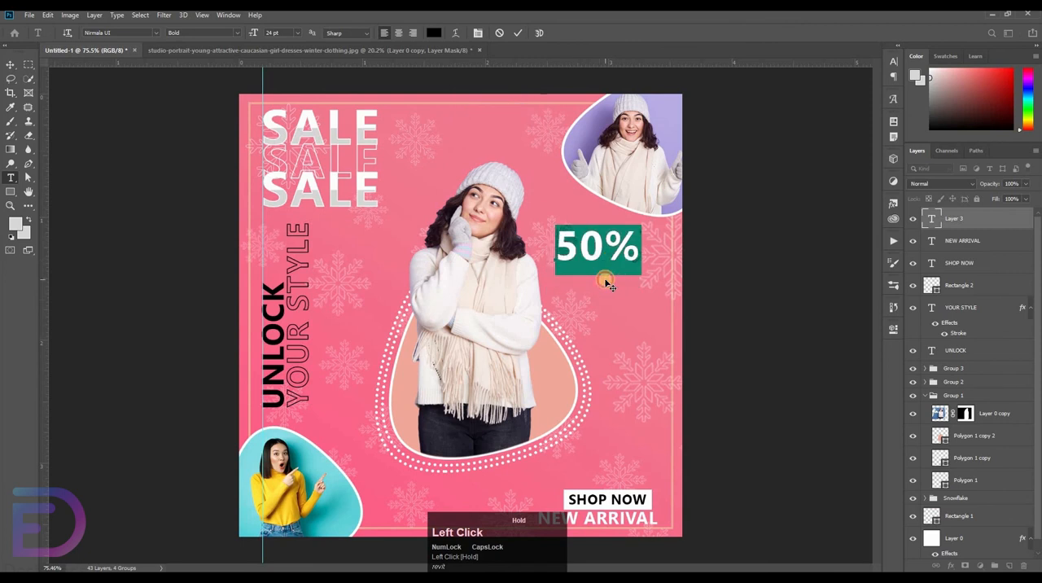
# Reduce only the % character of the 50% text to 14 pt
pyautogui.doubleClick(618, 246)
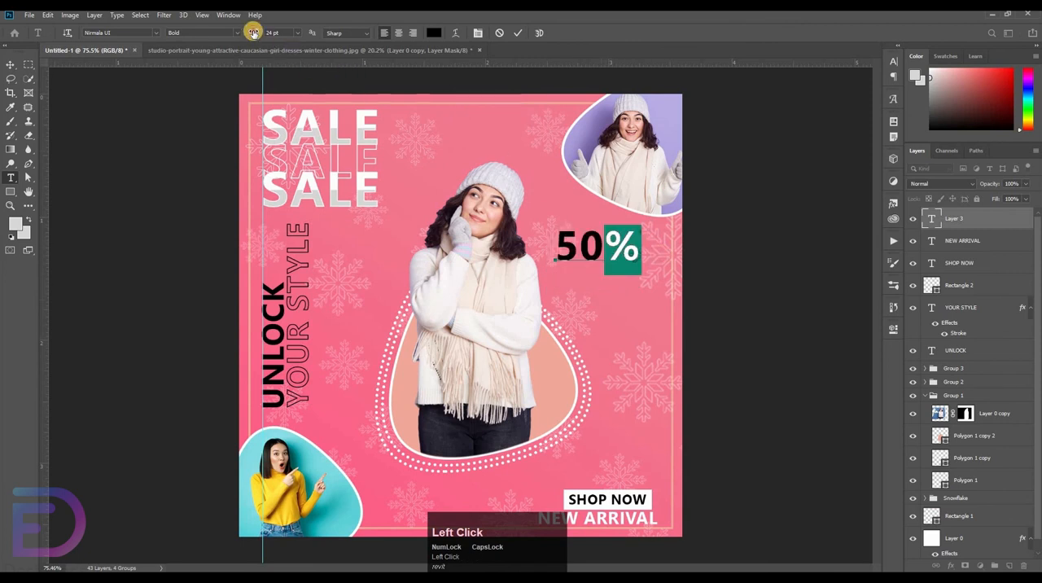
pyautogui.moveTo(251, 33); pyautogui.dragTo(244, 32)
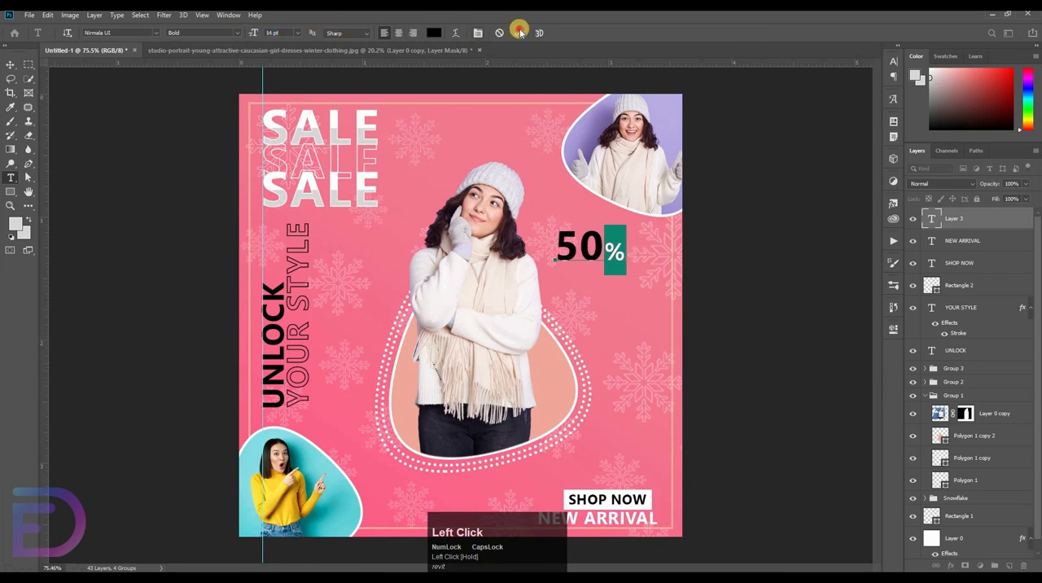
pyautogui.click(517, 33)
pyautogui.press('v')
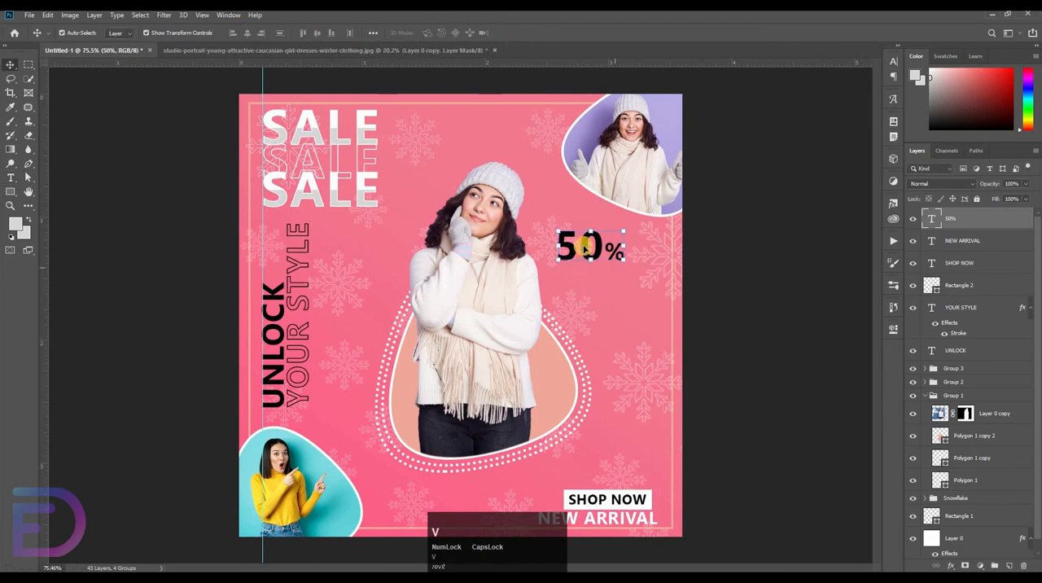
# Add a separate 8 pt text reading OFF below the 50% text
pyautogui.press('t')
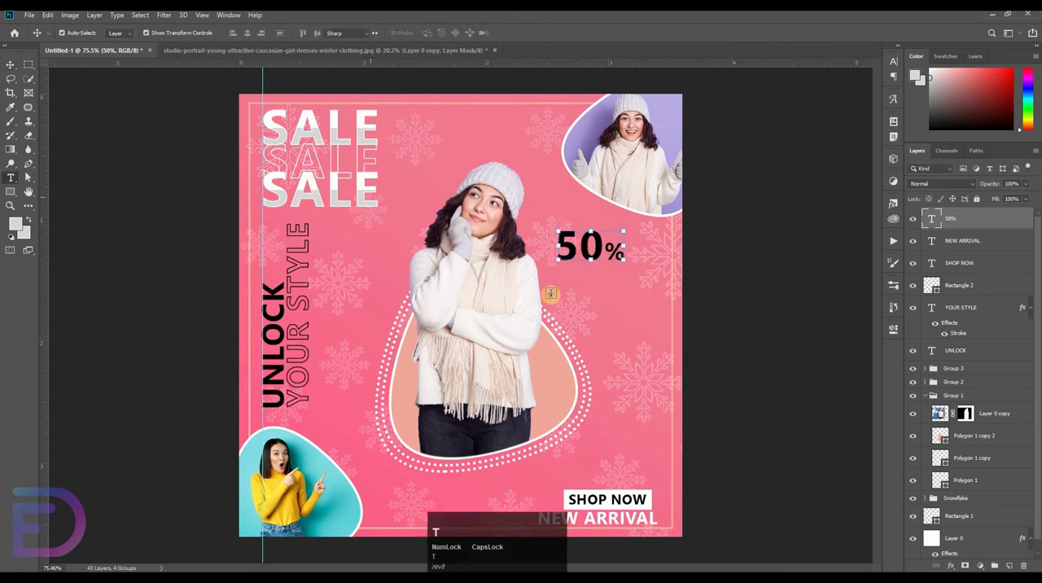
pyautogui.moveTo(252, 36); pyautogui.dragTo(300, 44)
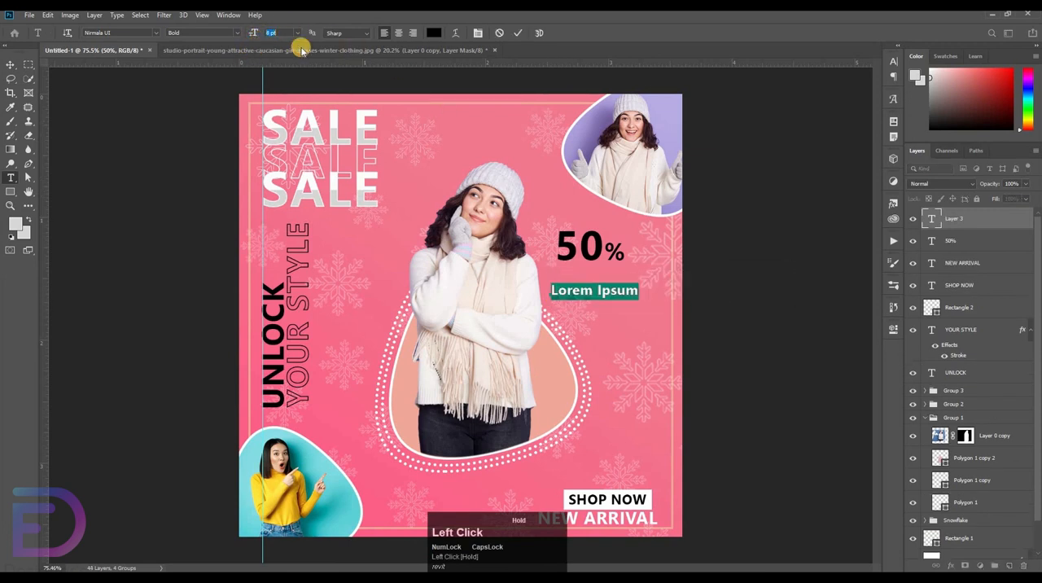
pyautogui.write('o')
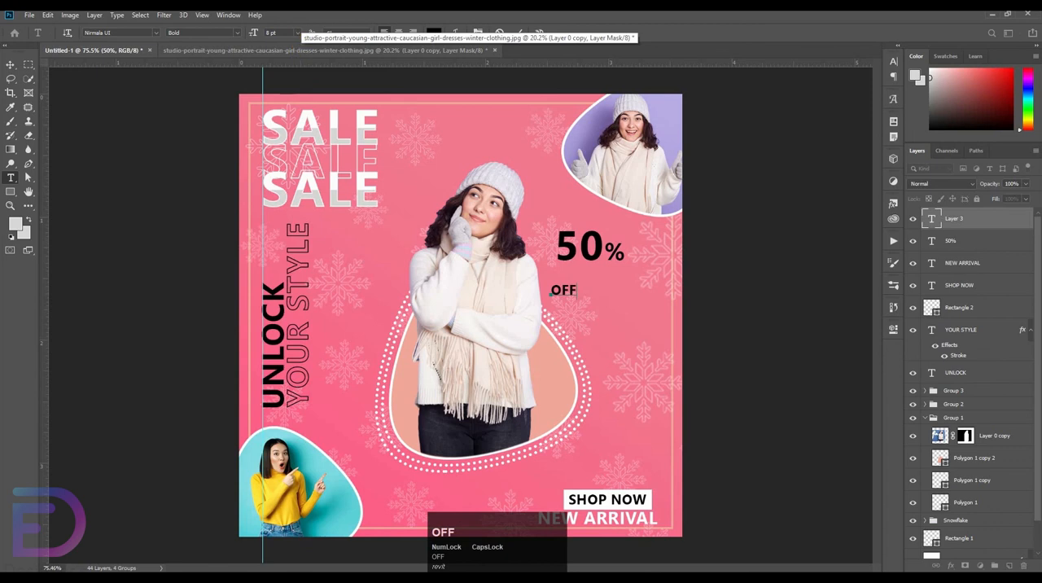
pyautogui.click(595, 331)
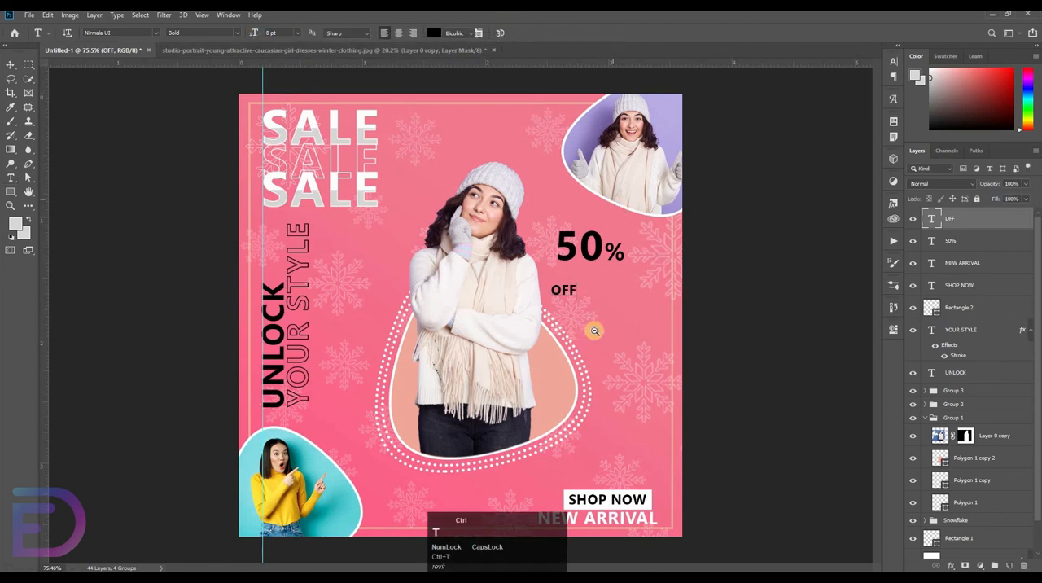
# Scale the OFF text up to about 14.38 pt and place it directly under 50%, aligned to its right edge
pyautogui.hotkey('ctrl', 't')
pyautogui.moveTo(595, 330); pyautogui.dragTo(731, 263)
pyautogui.moveTo(637, 219); pyautogui.dragTo(524, 227)
pyautogui.click(766, 232)
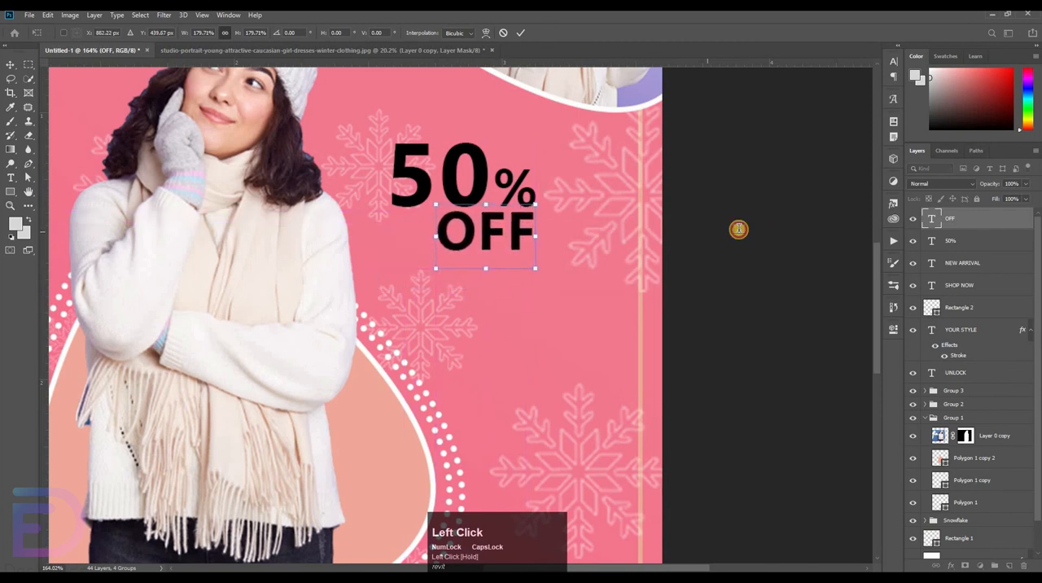
# Rotate the 50% and OFF texts together to about -24° and position them between the central woman and the right border
pyautogui.keyDown('shift'); pyautogui.click(962, 242); pyautogui.keyUp('shift')
pyautogui.press('v')
pyautogui.click(581, 212)
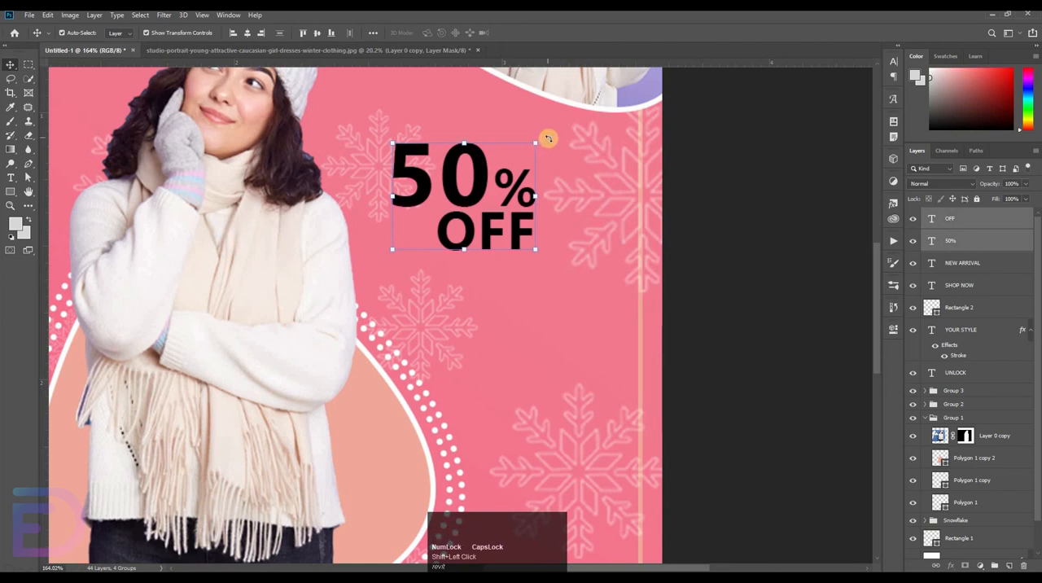
pyautogui.moveTo(547, 139); pyautogui.dragTo(521, 116)
pyautogui.hotkey('ctrl', 'z')
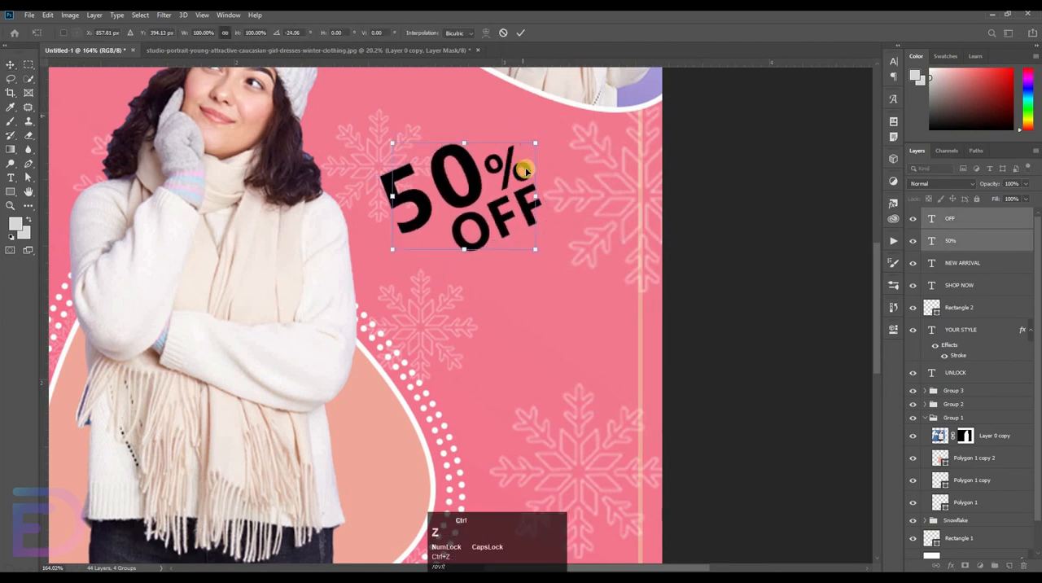
pyautogui.moveTo(477, 201); pyautogui.dragTo(521, 192)
pyautogui.moveTo(594, 136); pyautogui.dragTo(552, 122)
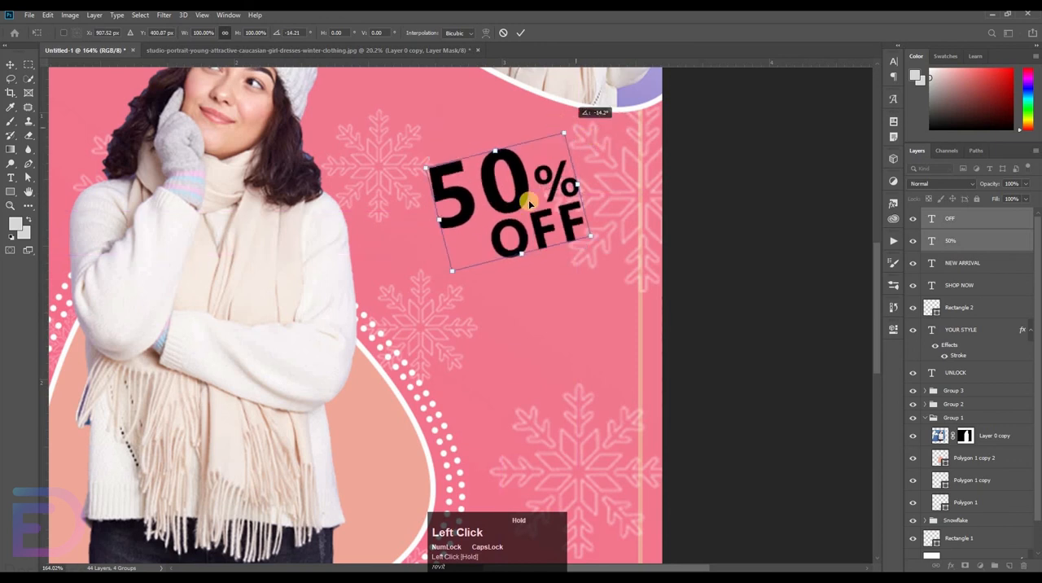
pyautogui.moveTo(517, 216); pyautogui.dragTo(489, 216)
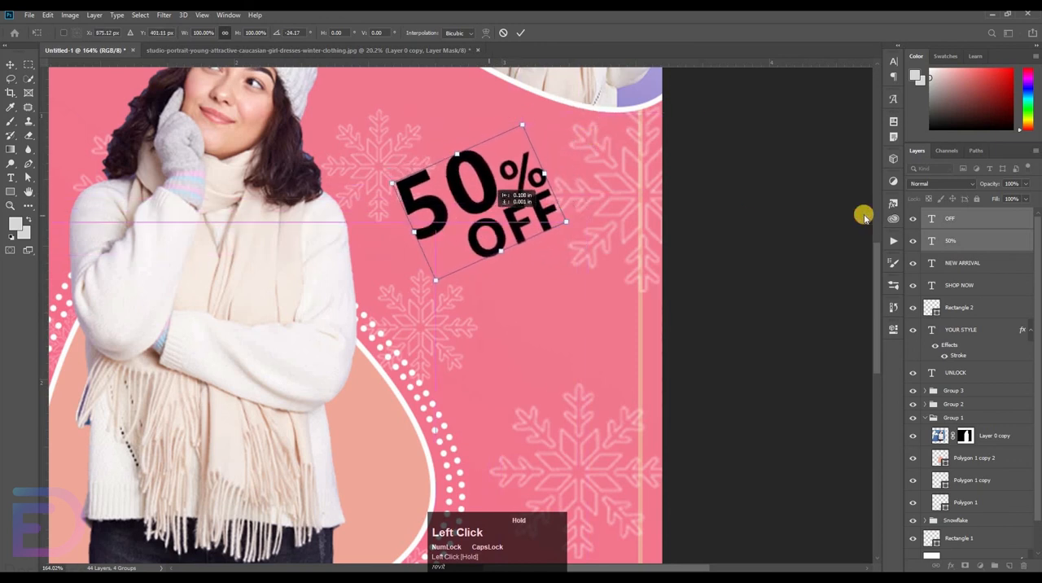
pyautogui.click(671, 216)
pyautogui.hotkey('ctrl', 'space')
pyautogui.moveTo(640, 234); pyautogui.dragTo(479, 254)
# Collapse Group 1 with the central photo and hide it briefly to check the snowflakes behind it
pyautogui.click(529, 291)
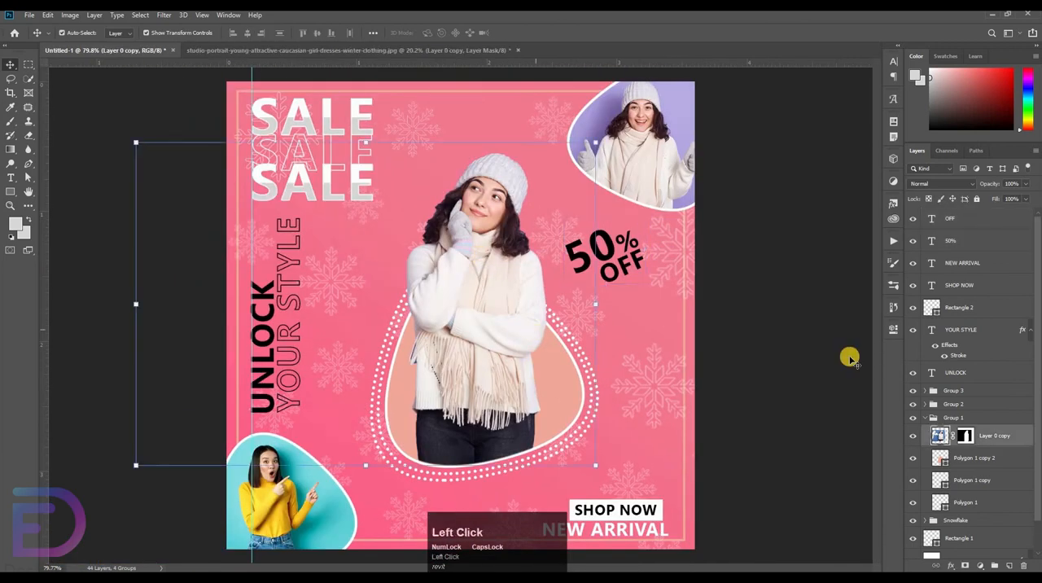
pyautogui.click(927, 417)
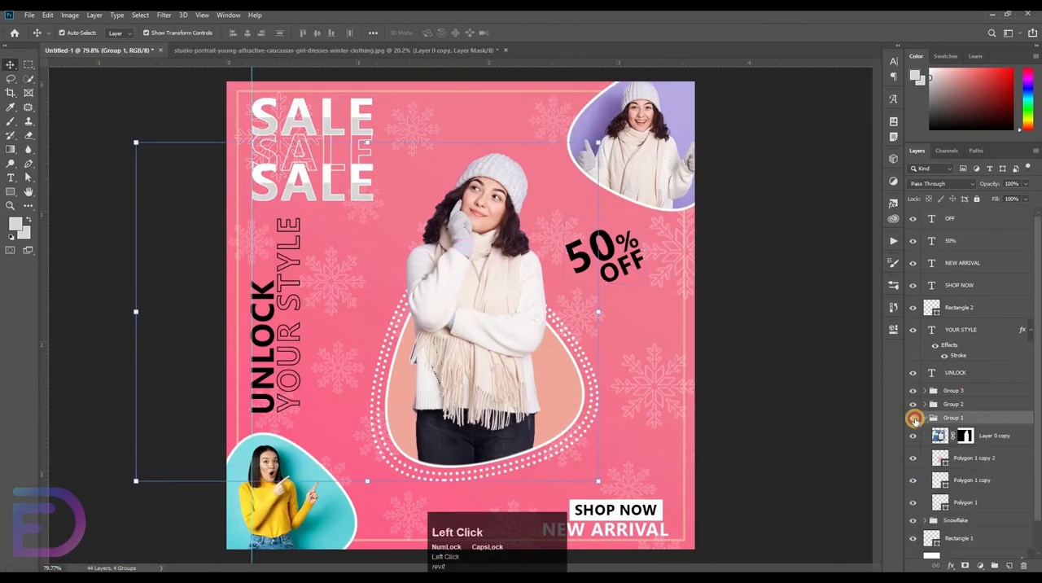
pyautogui.click(913, 417)
pyautogui.hotkey('ctrl', 'space')
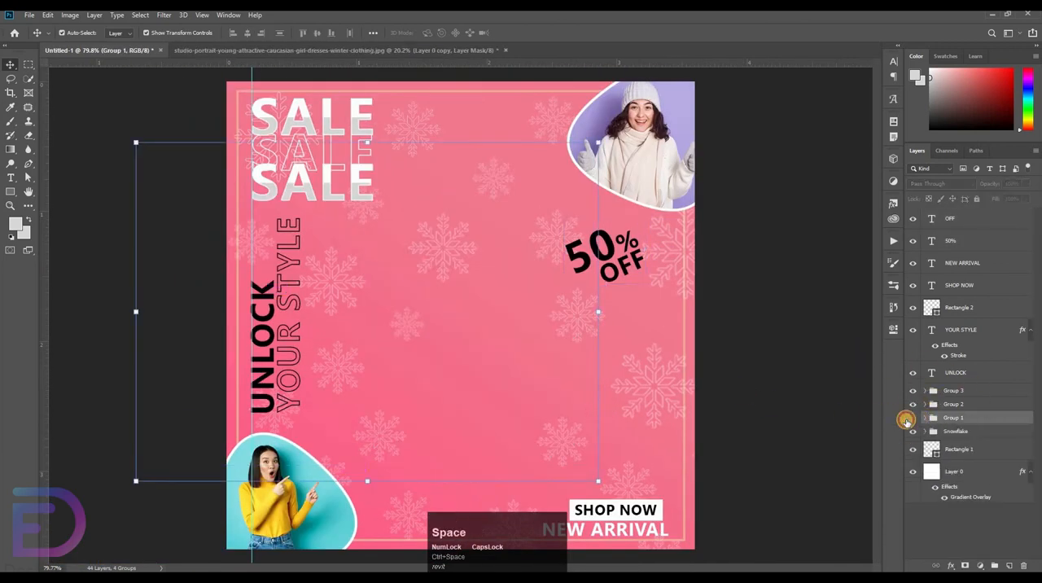
pyautogui.click(912, 417)
pyautogui.moveTo(926, 198); pyautogui.dragTo(938, 219)
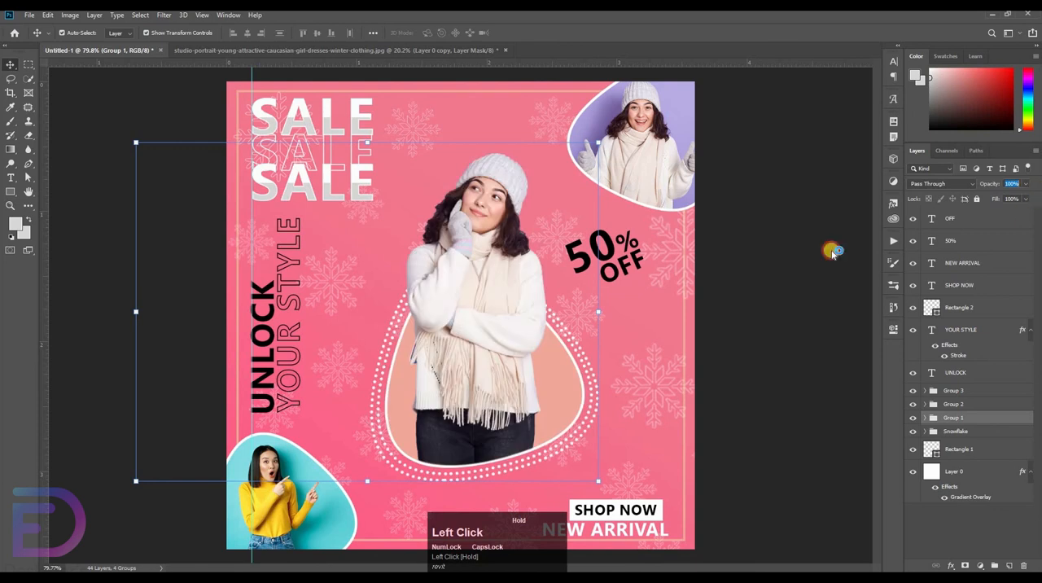
# Nudge the small snowflake at the left side of the central dotted frame left and upward
pyautogui.moveTo(439, 301); pyautogui.dragTo(337, 314)
pyautogui.click(365, 262)
pyautogui.hotkey('shift', 'Left')
pyautogui.hotkey('shift', 'Left')
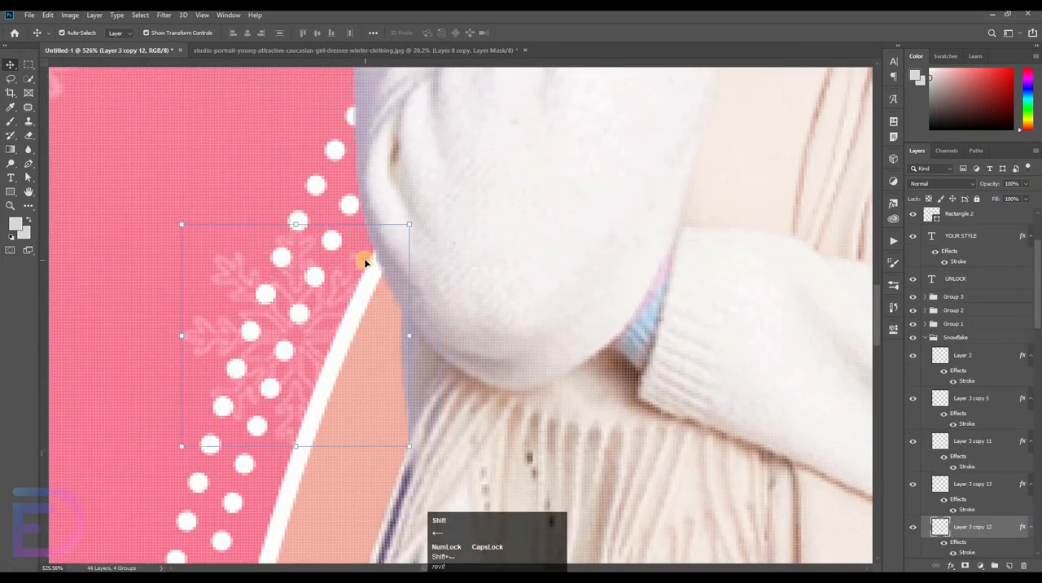
pyautogui.hotkey('shift', 'Up')
pyautogui.hotkey('shift', 'Left')
pyautogui.hotkey('shift', 'Up')
pyautogui.moveTo(373, 261); pyautogui.dragTo(268, 303)
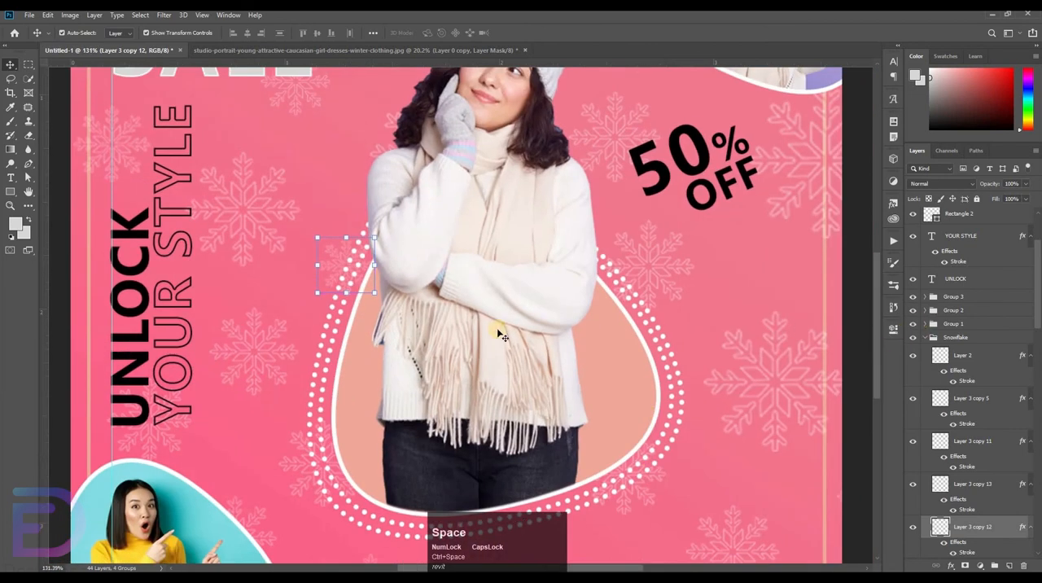
# Check the snowflake arrangement with Group 1 temporarily hidden, and collapse the Snowflake group
pyautogui.click(920, 326)
pyautogui.click(922, 325)
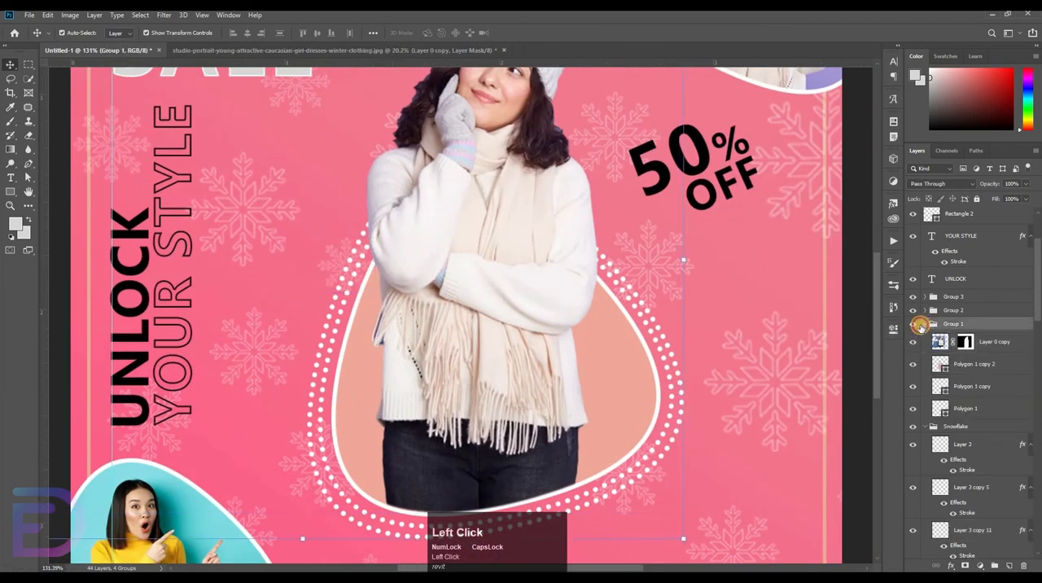
pyautogui.click(925, 324)
pyautogui.click(914, 324)
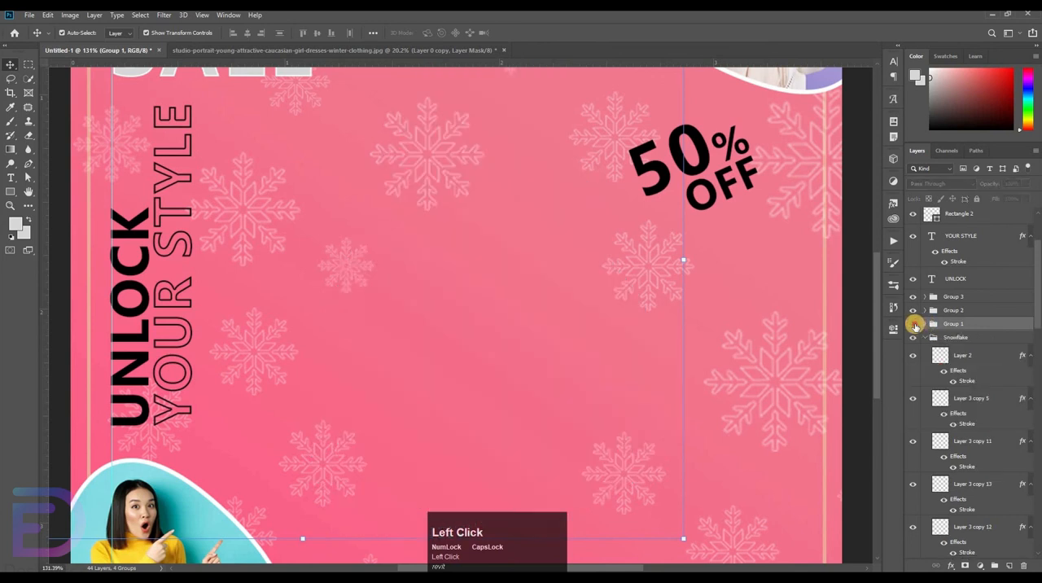
pyautogui.click(913, 324)
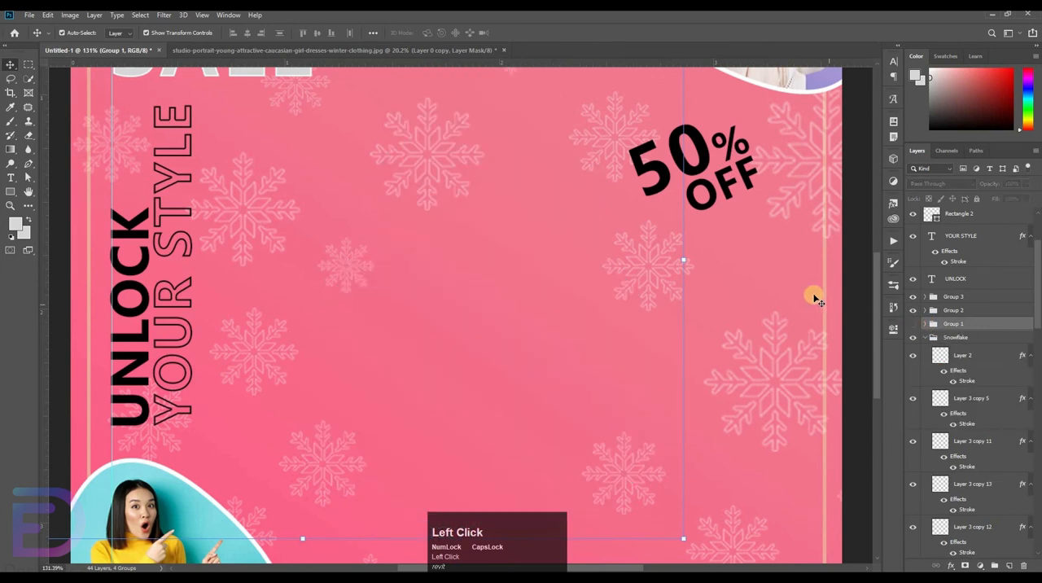
pyautogui.hotkey('ctrl', '0')
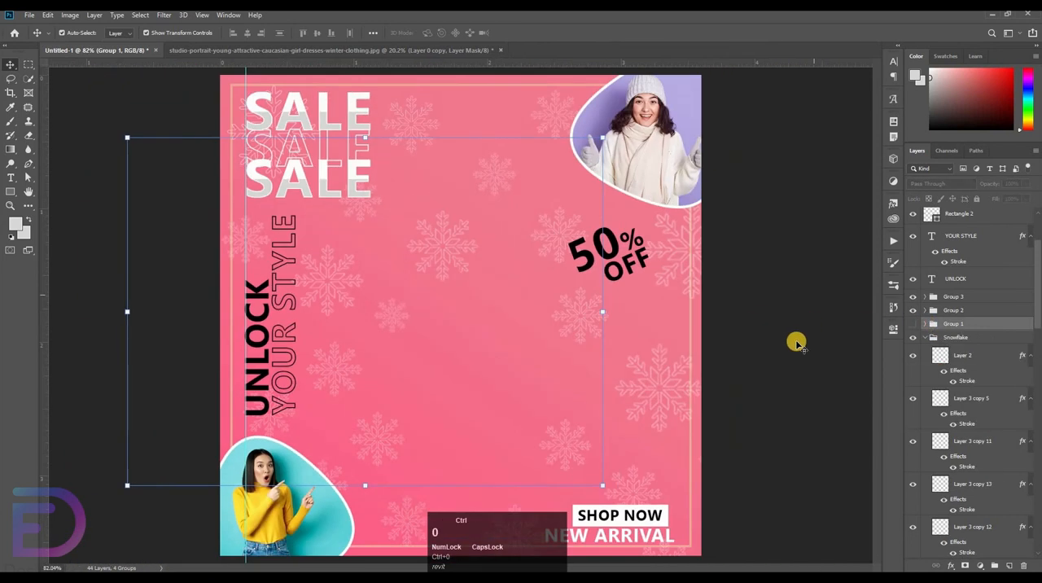
pyautogui.click(912, 323)
pyautogui.click(931, 337)
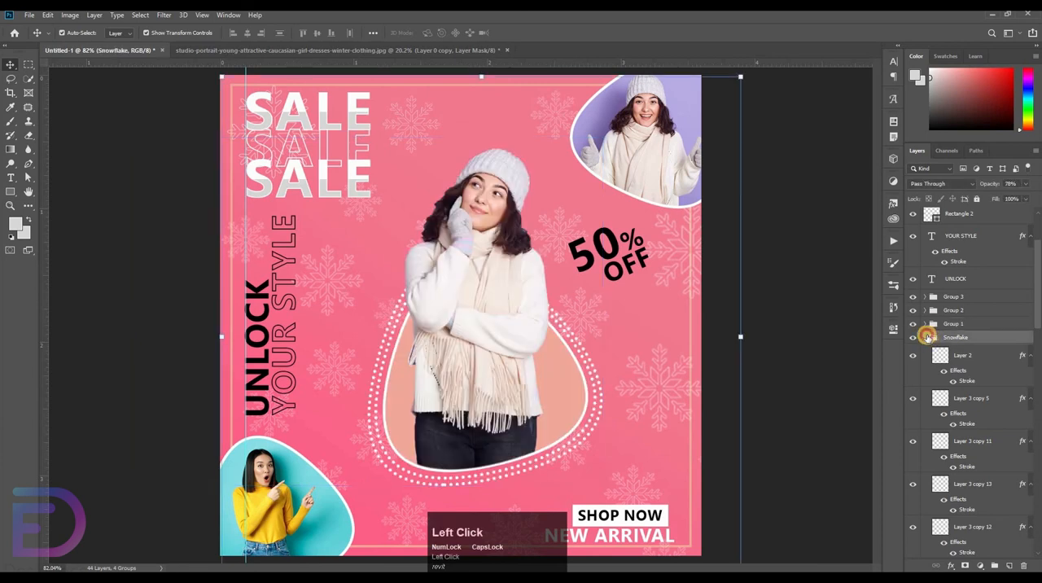
pyautogui.click(925, 337)
pyautogui.click(789, 341)
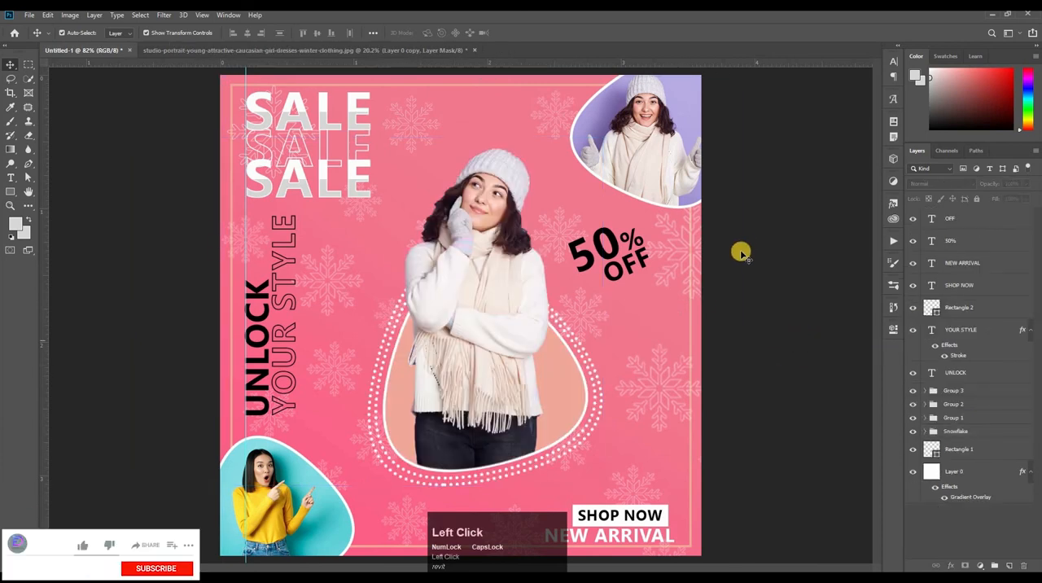
pyautogui.moveTo(623, 238); pyautogui.dragTo(607, 240)
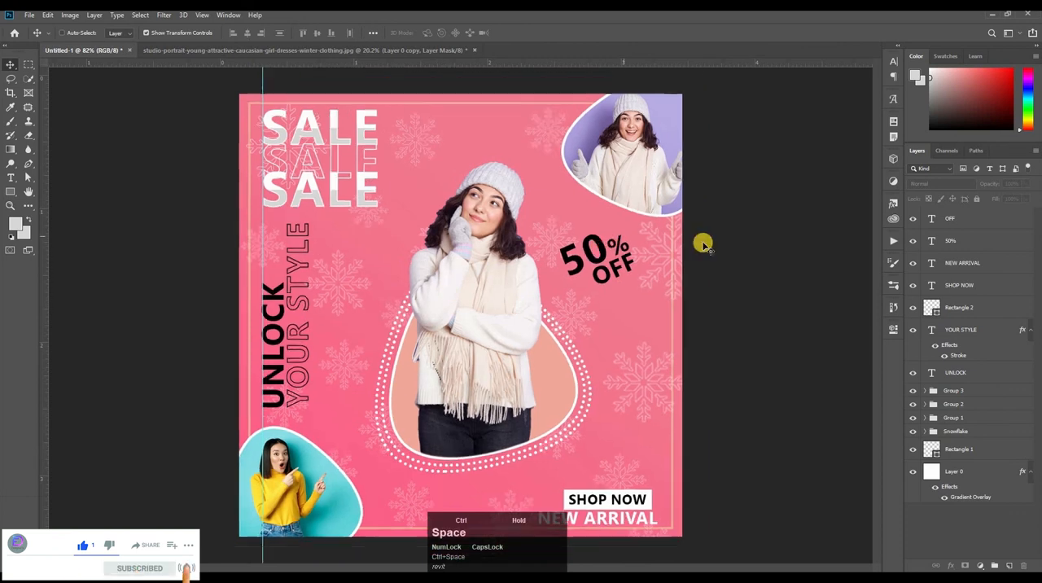